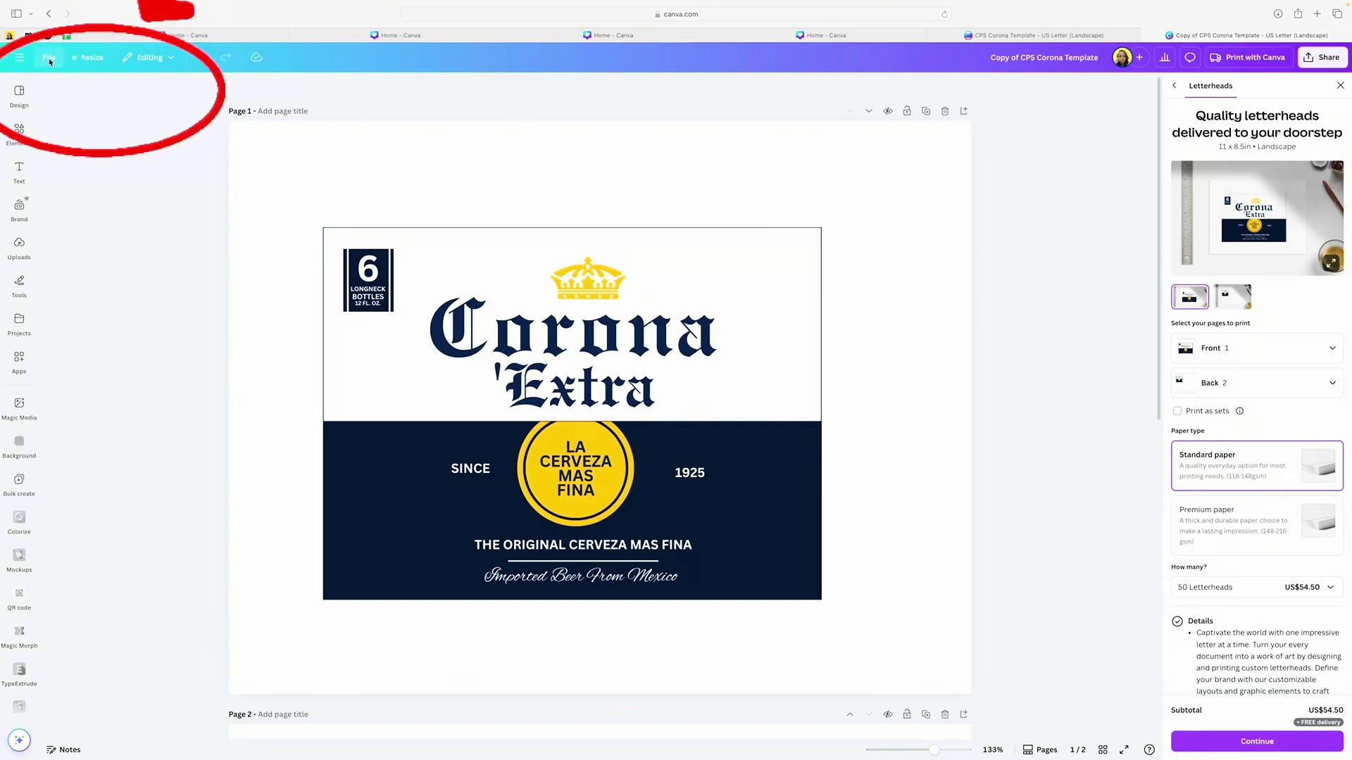
Step: Look at the design's title and browse both pages of the label template
{"action": "left_click", "coordinate": [49, 62]}
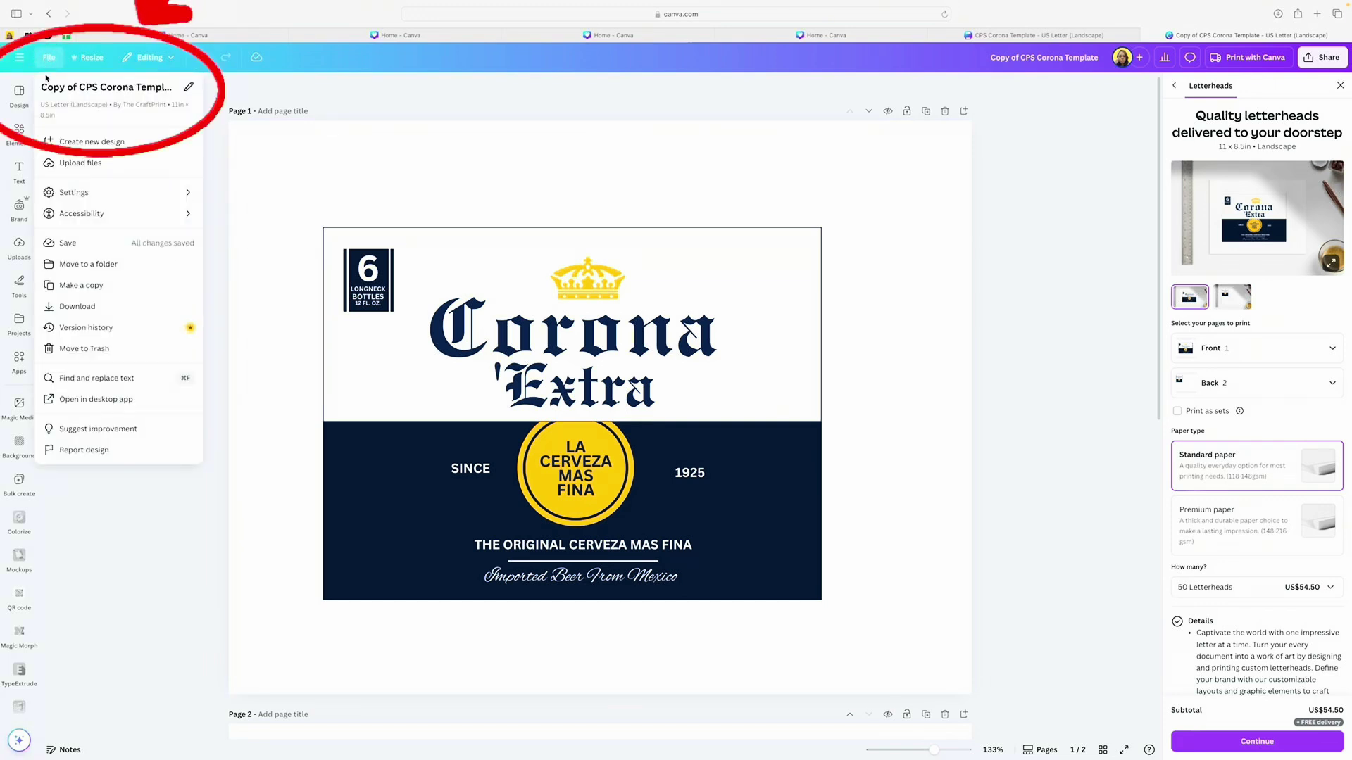
{"action": "left_click", "coordinate": [86, 87]}
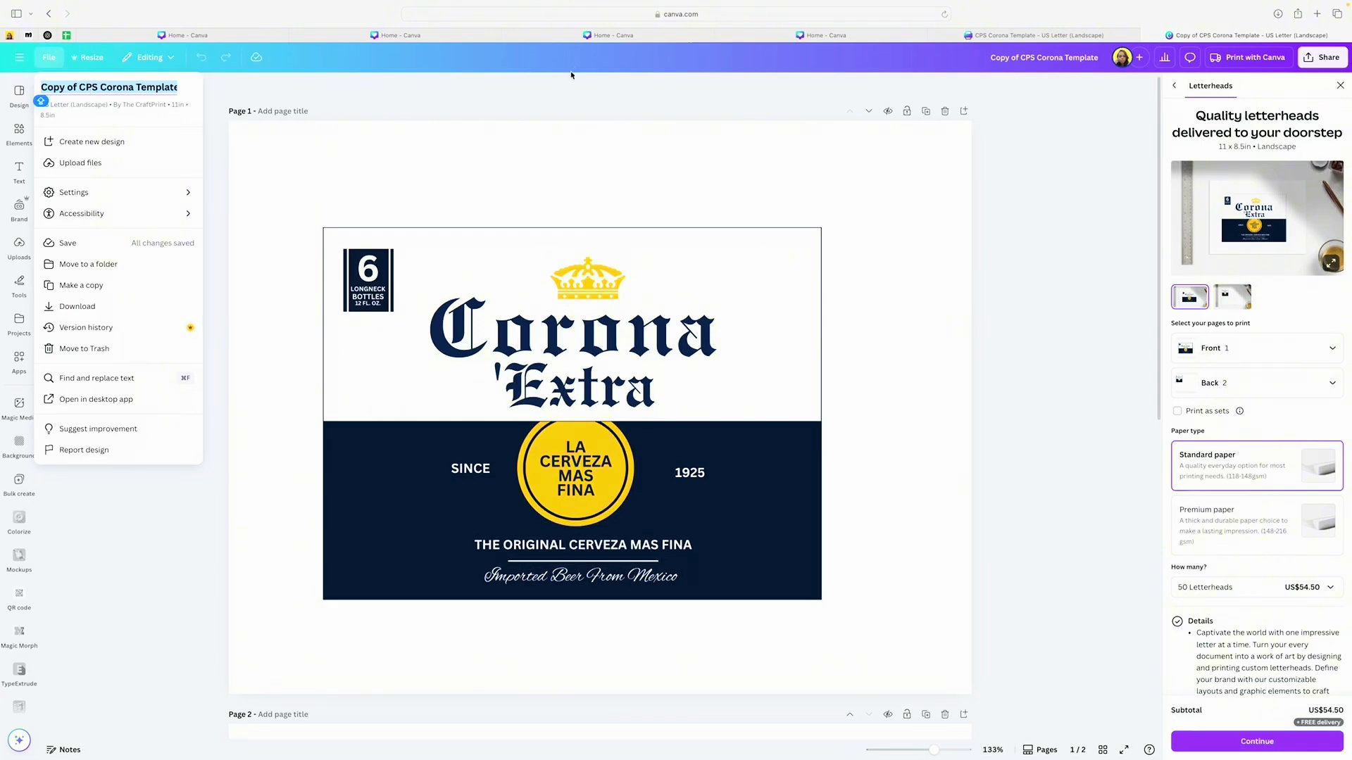
{"action": "left_click", "coordinate": [514, 89]}
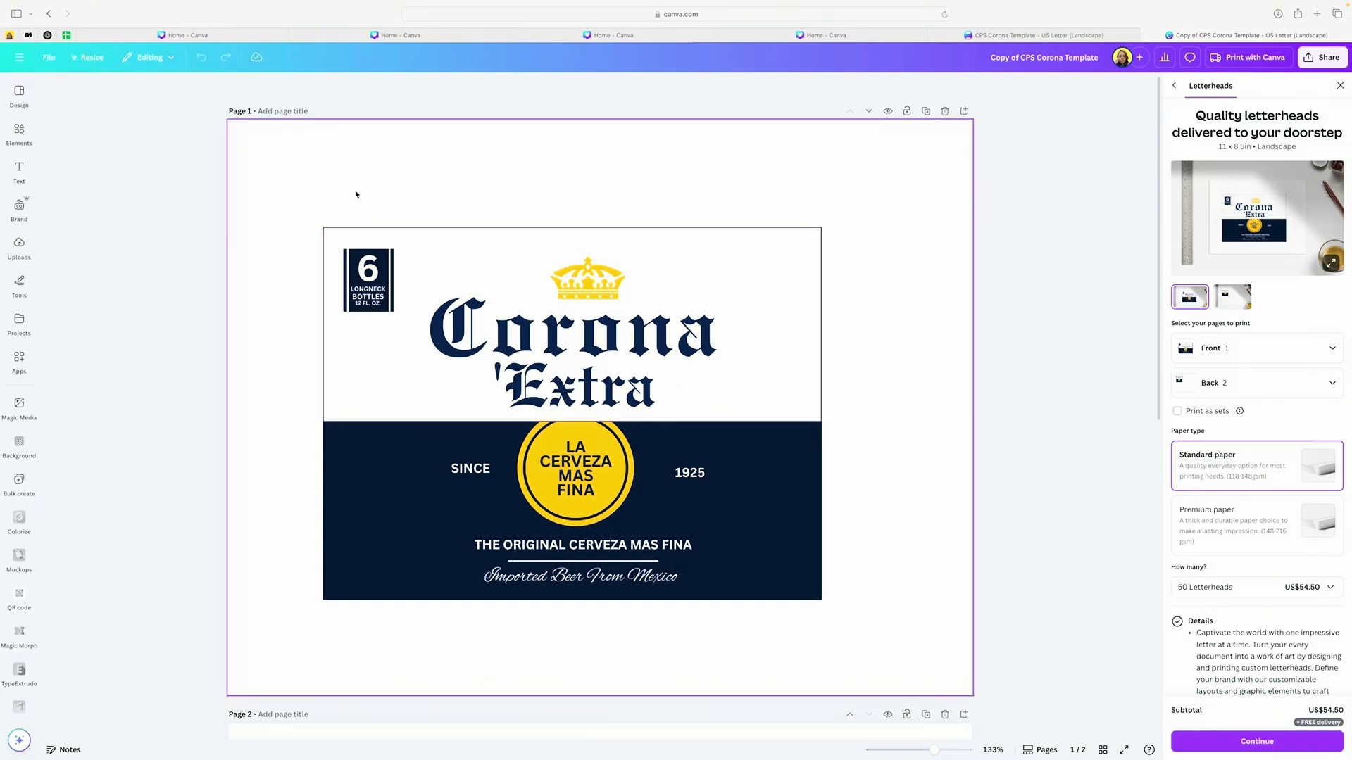
{"action": "scroll", "coordinate": [386, 353], "scroll_direction": "down", "scroll_amount": 1}
{"action": "scroll", "coordinate": [386, 354], "scroll_direction": "down", "scroll_amount": 10}
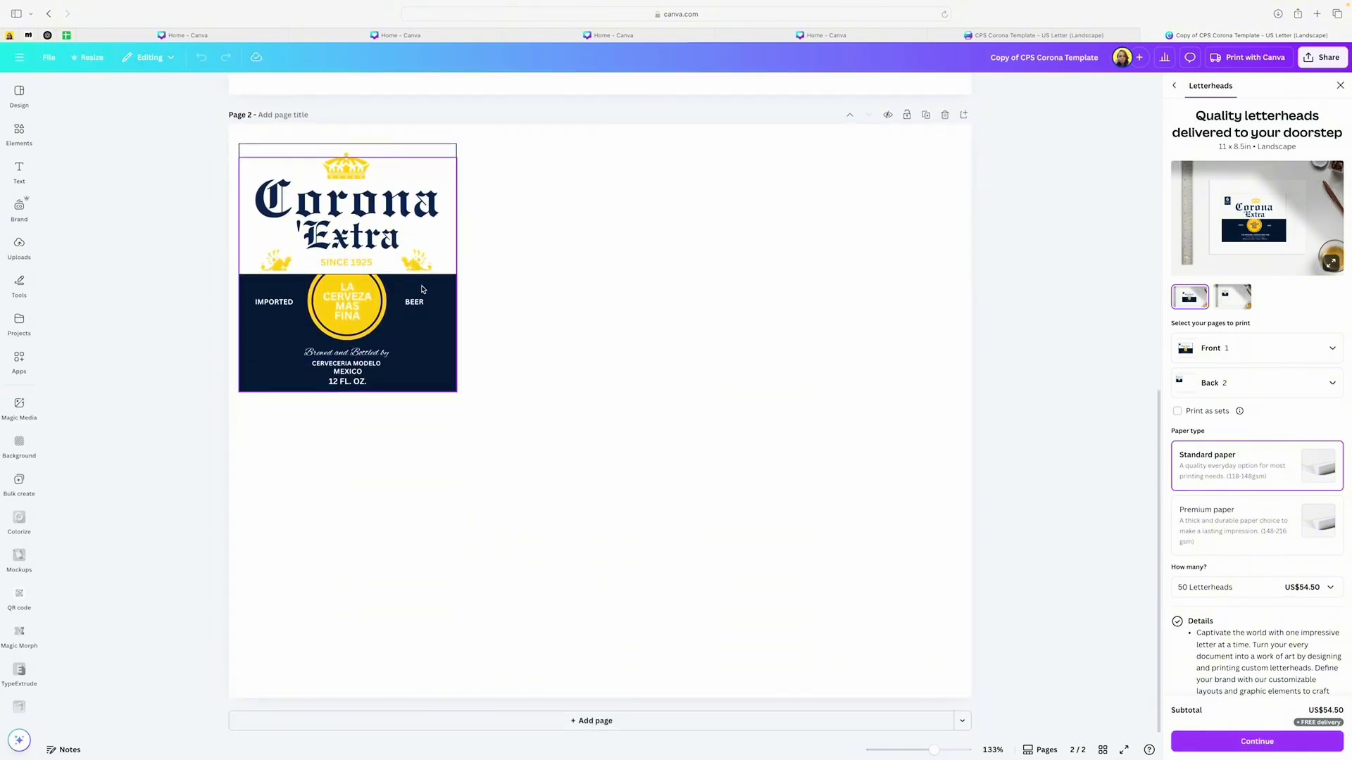
{"action": "scroll", "coordinate": [422, 289], "scroll_direction": "up", "scroll_amount": 10}
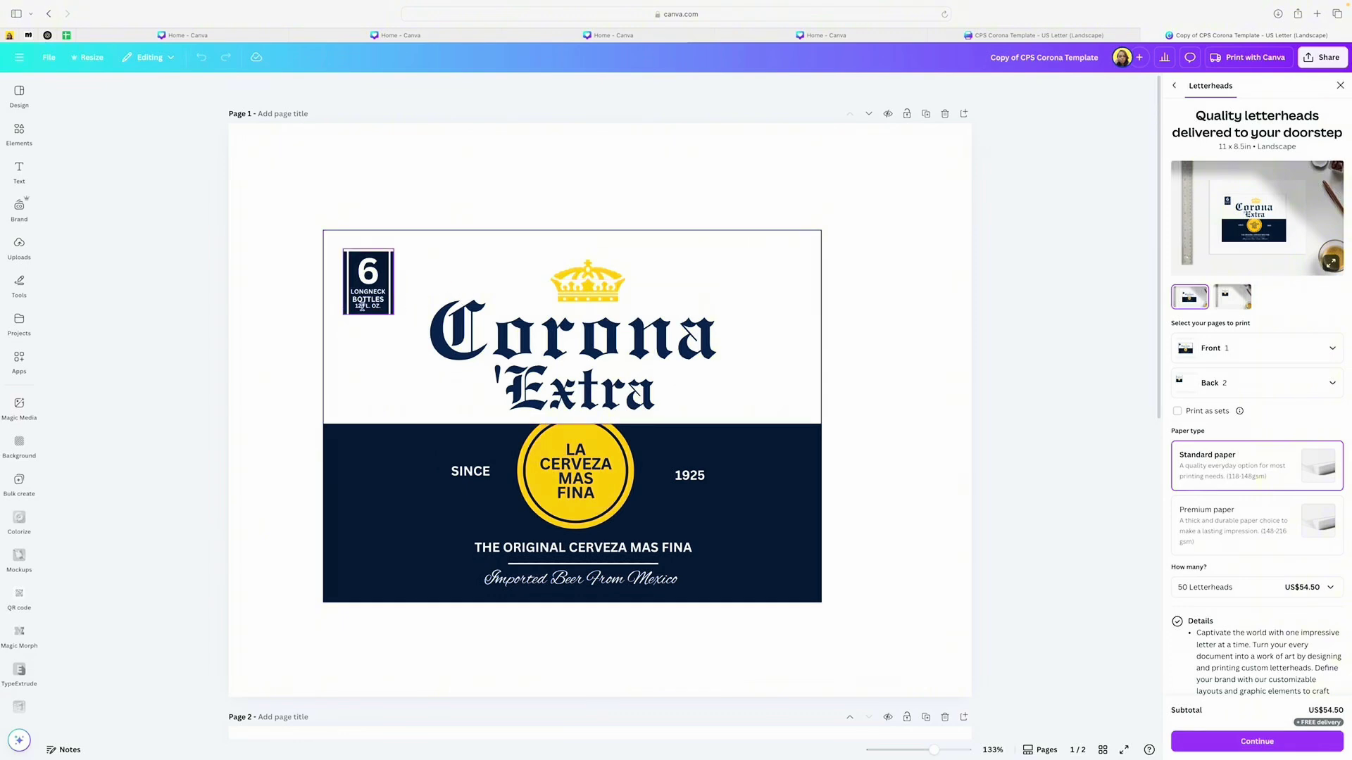
Step: Inspect the text elements on page 1, from the bottle-count badge and headline to the seal and script tagline
{"action": "left_click", "coordinate": [367, 294]}
{"action": "left_click", "coordinate": [537, 384]}
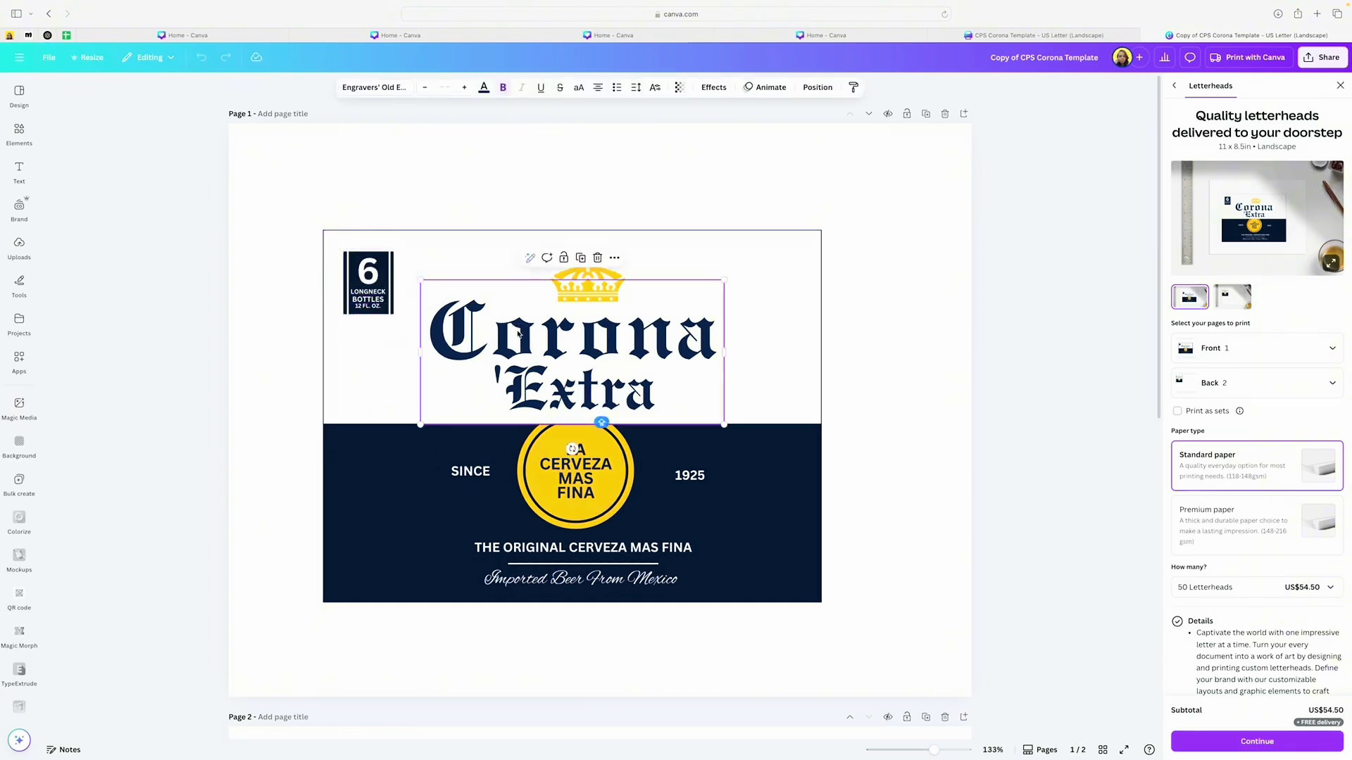
{"action": "left_click", "coordinate": [537, 384]}
{"action": "left_click", "coordinate": [576, 470]}
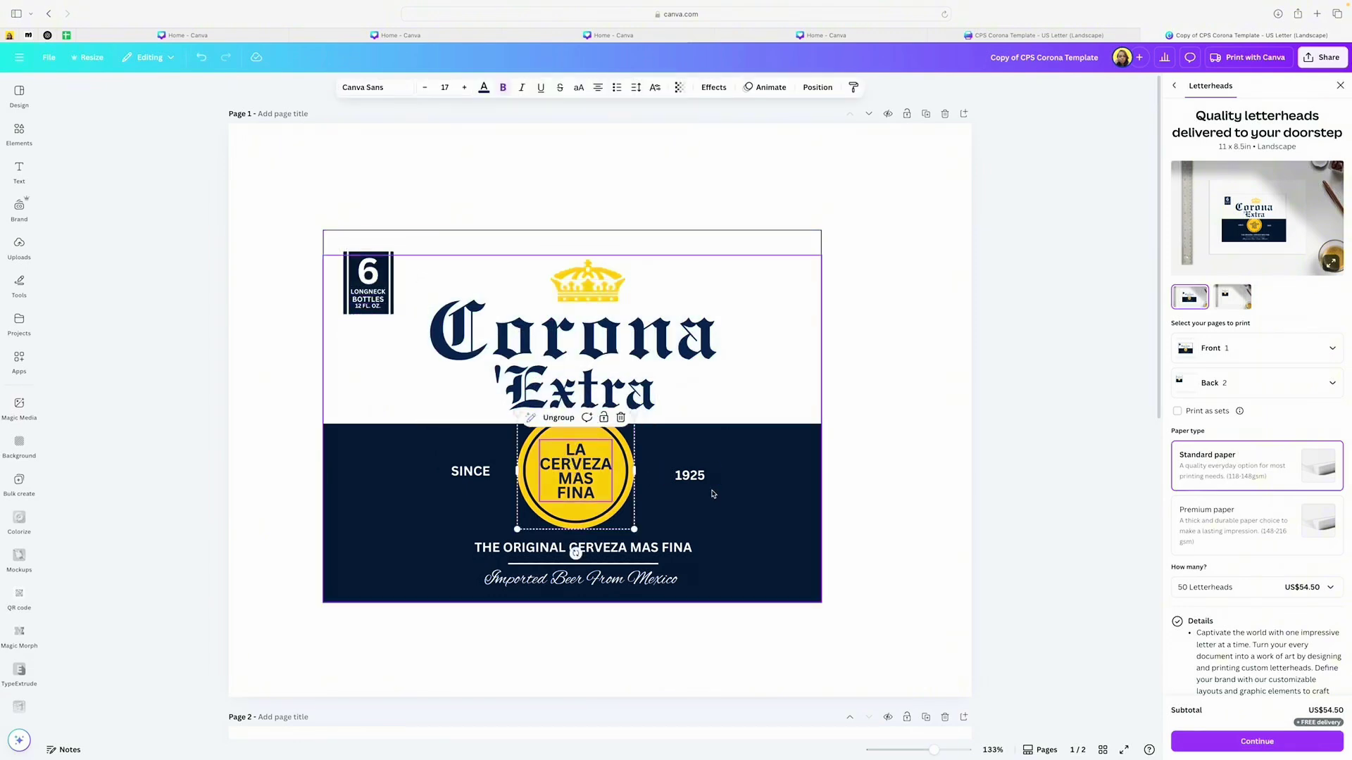
{"action": "left_click", "coordinate": [694, 477]}
{"action": "left_click", "coordinate": [583, 548]}
{"action": "left_click", "coordinate": [581, 579]}
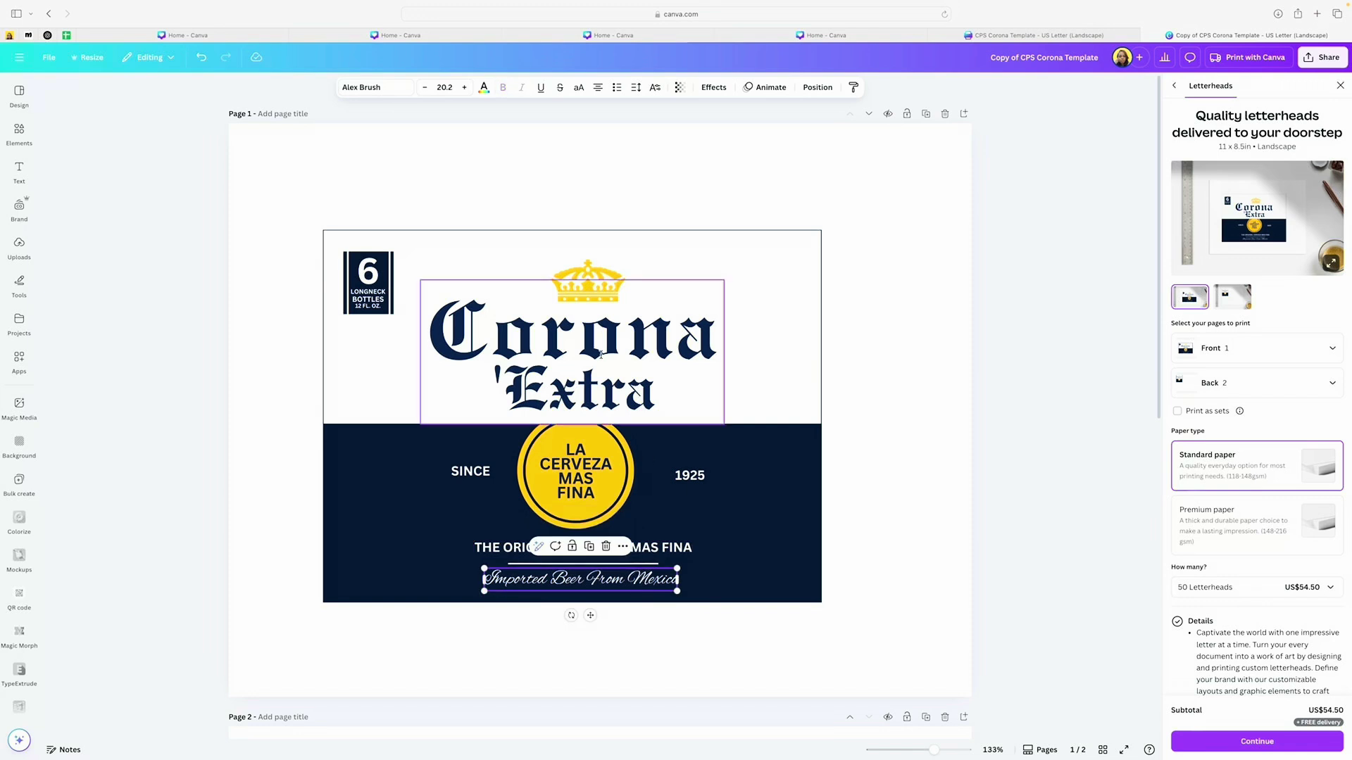
Step: Replace the word "Corona" in the page 1 headline with "Happy"
{"action": "left_click", "coordinate": [590, 331]}
{"action": "left_click", "coordinate": [590, 331]}
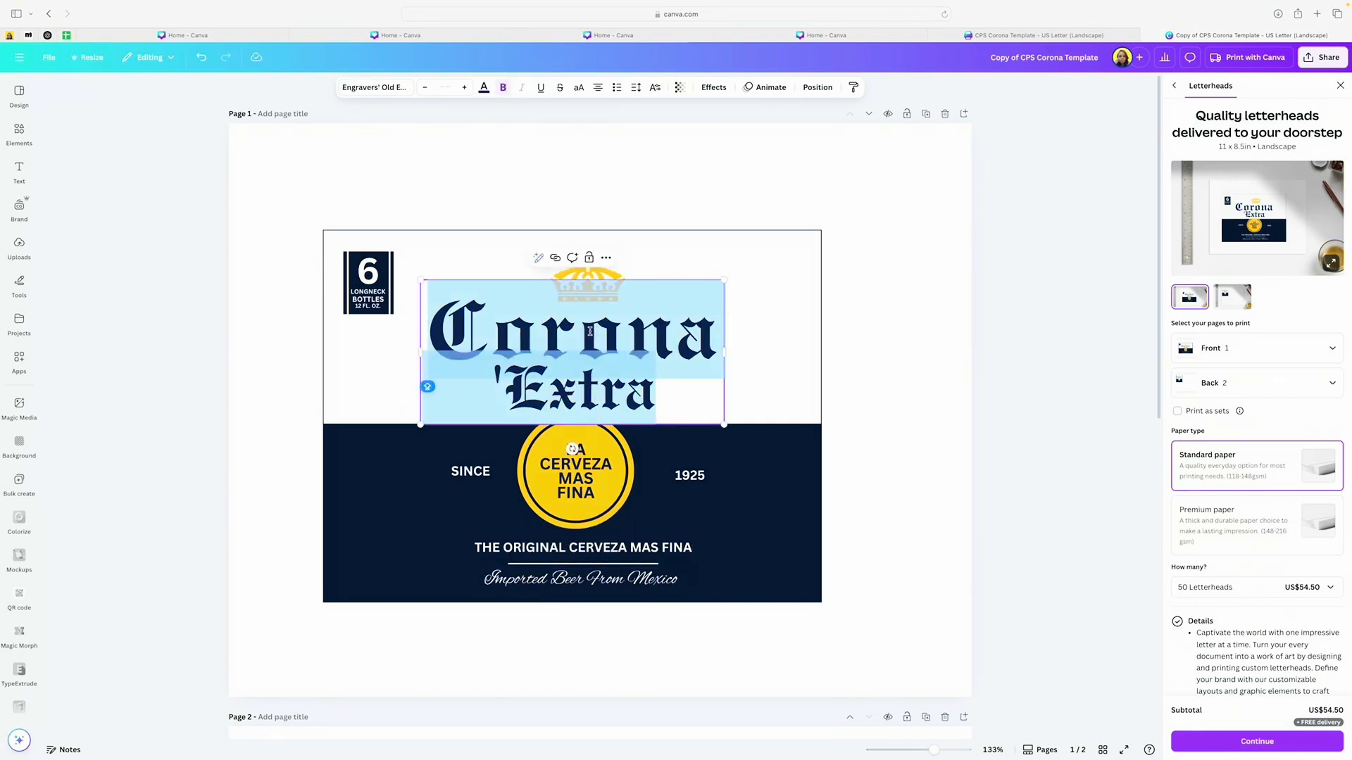
{"action": "left_click", "coordinate": [590, 331]}
{"action": "double_click", "coordinate": [591, 328]}
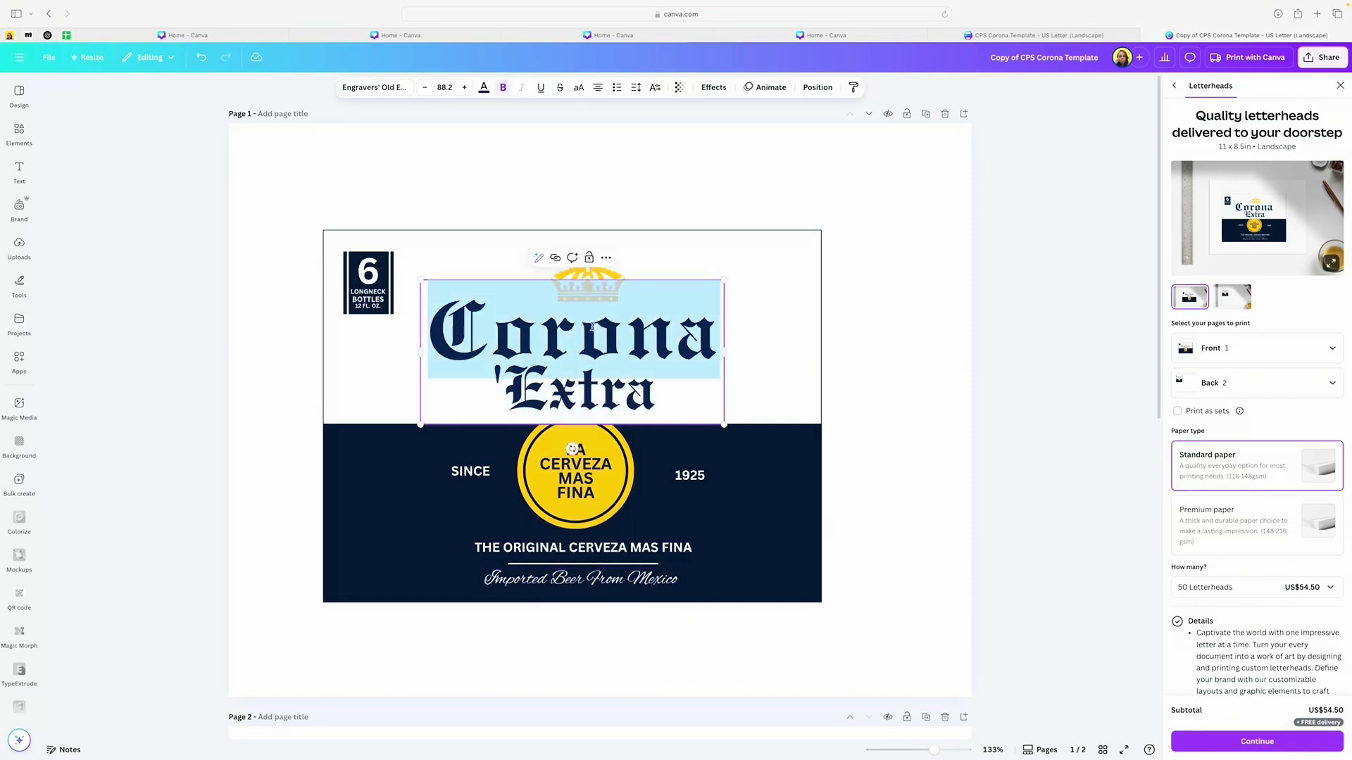
{"action": "type", "text": "HAPPY"}
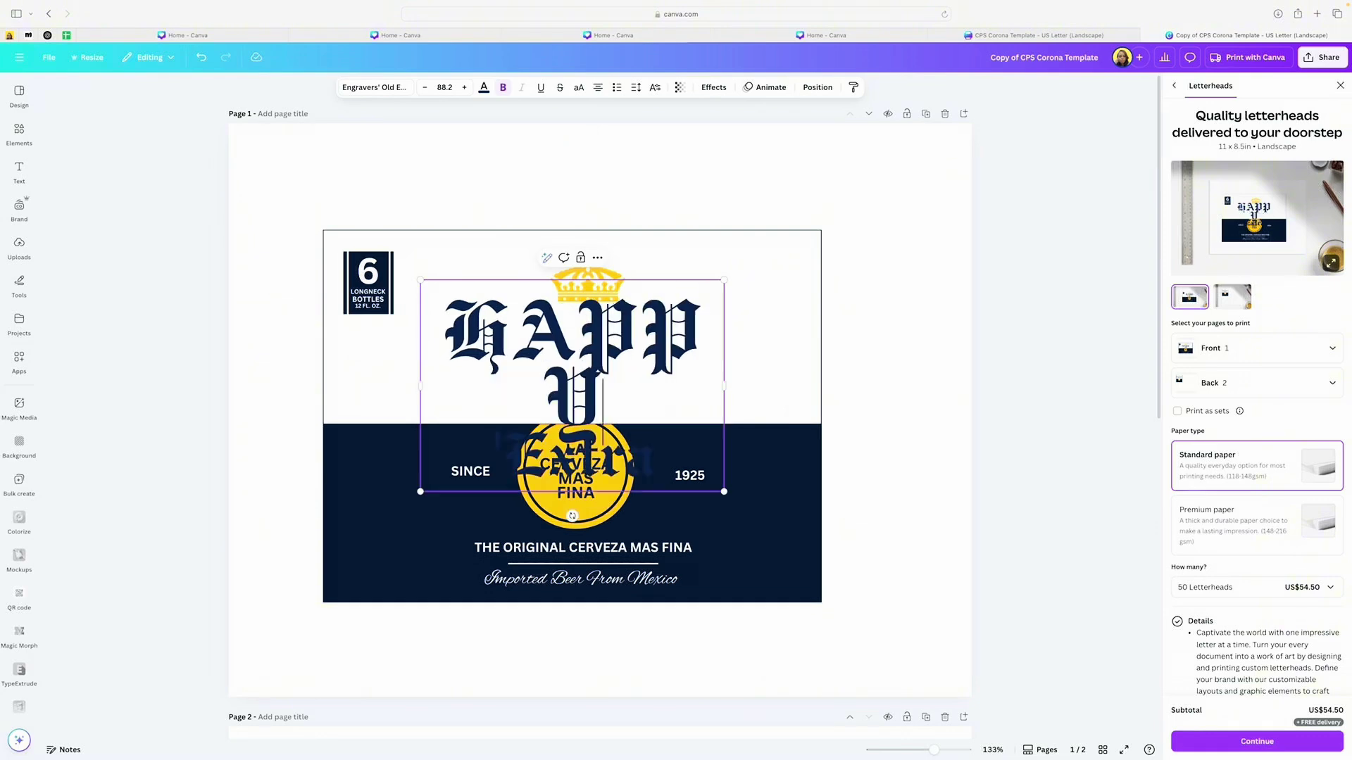
{"action": "scroll", "coordinate": [679, 354], "scroll_direction": "down", "scroll_amount": 1}
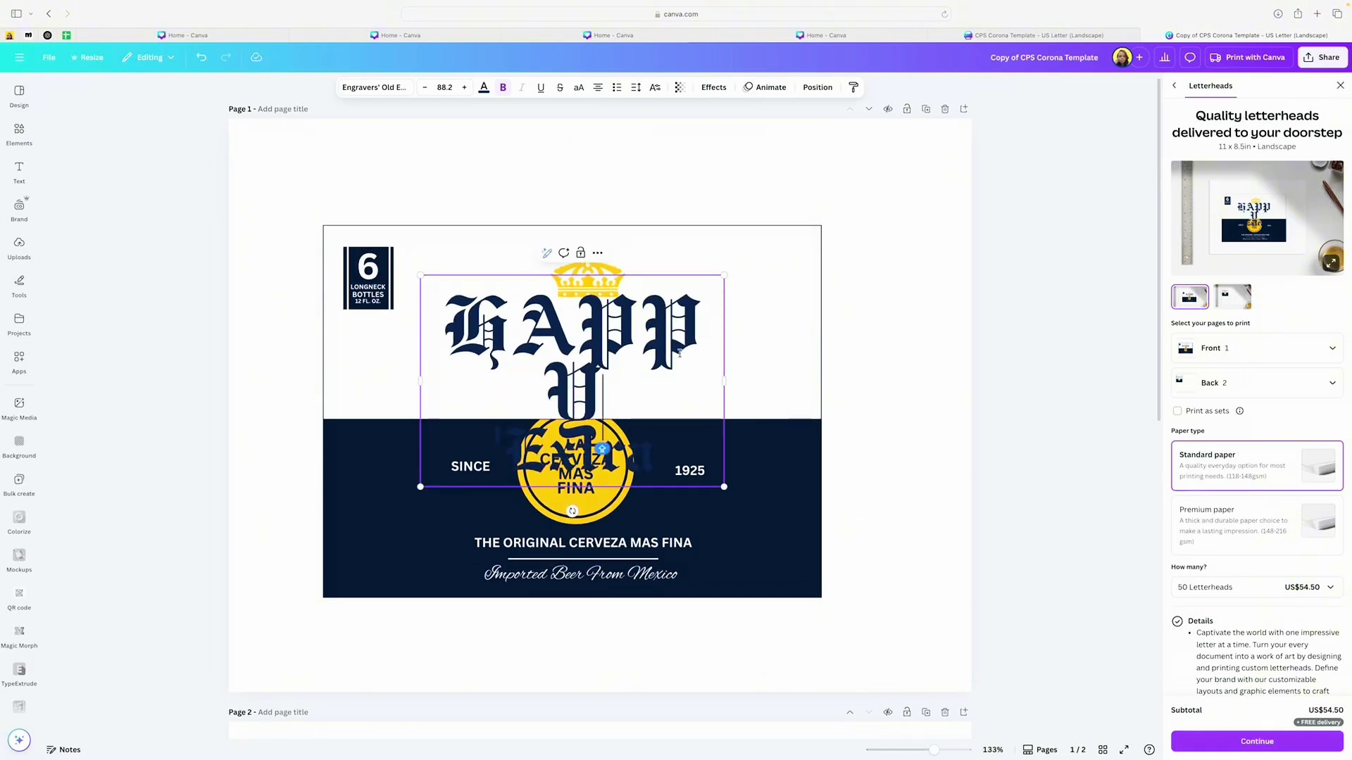
{"action": "left_click", "coordinate": [652, 345]}
{"action": "left_click", "coordinate": [554, 325]}
{"action": "left_click", "coordinate": [537, 318]}
{"action": "left_click_drag", "start_coordinate": [536, 318], "coordinate": [606, 394]}
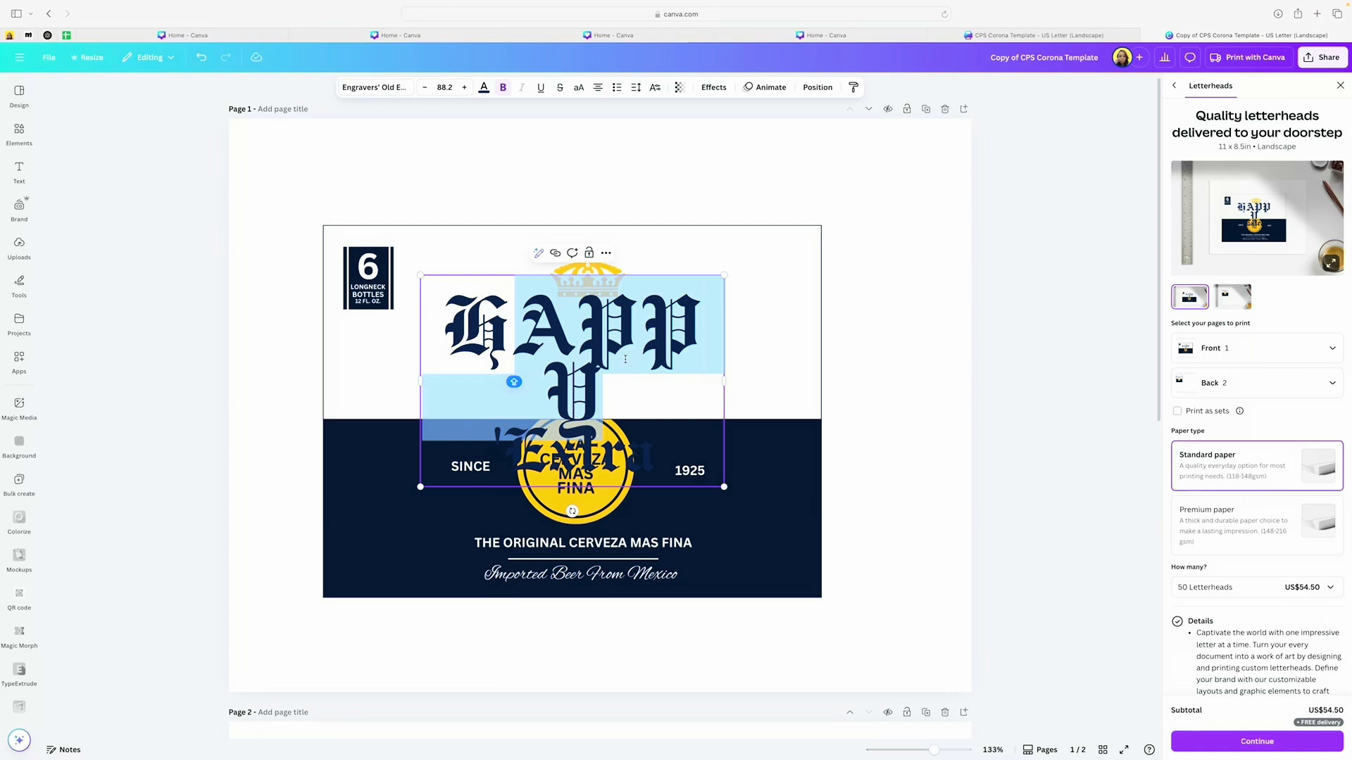
{"action": "type", "text": "appy"}
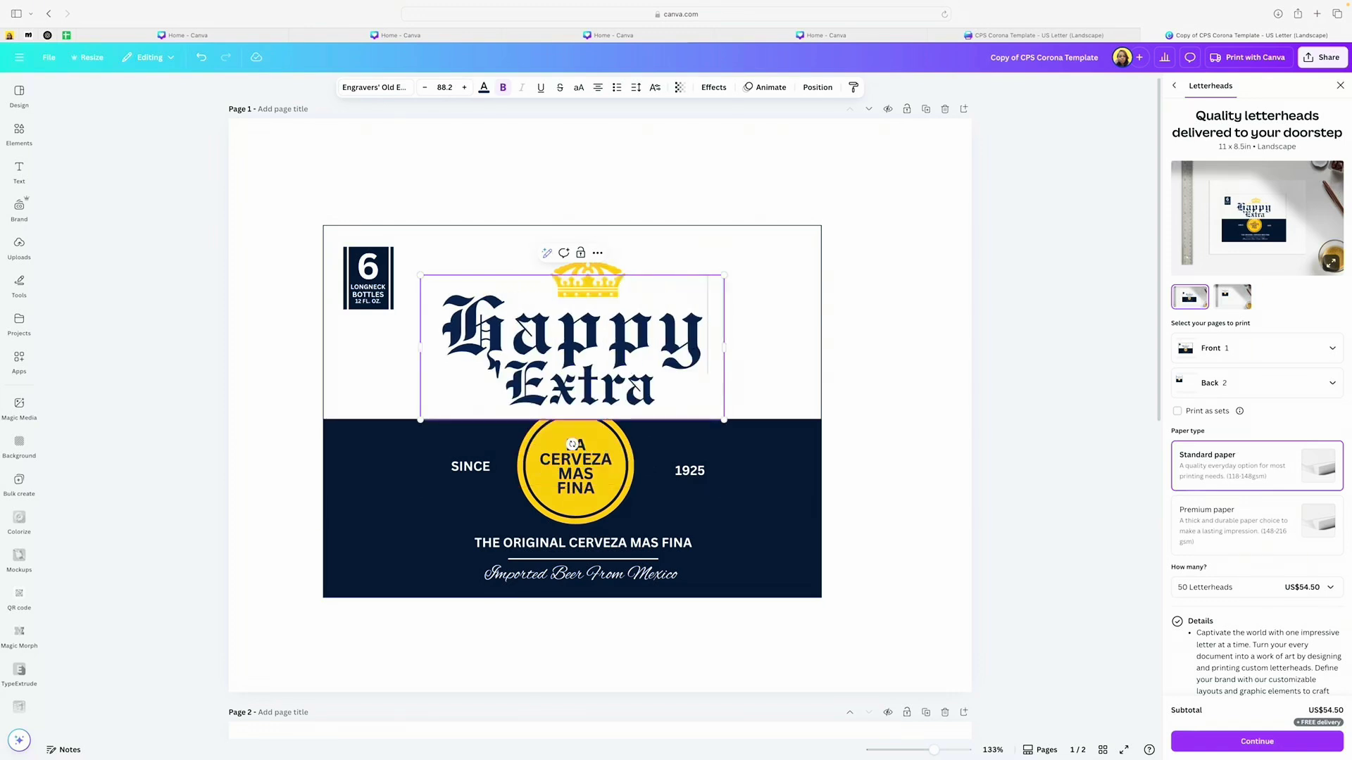
Step: Replace the headline's second line, "'Extra", with "Father's Day"
{"action": "double_click", "coordinate": [607, 392]}
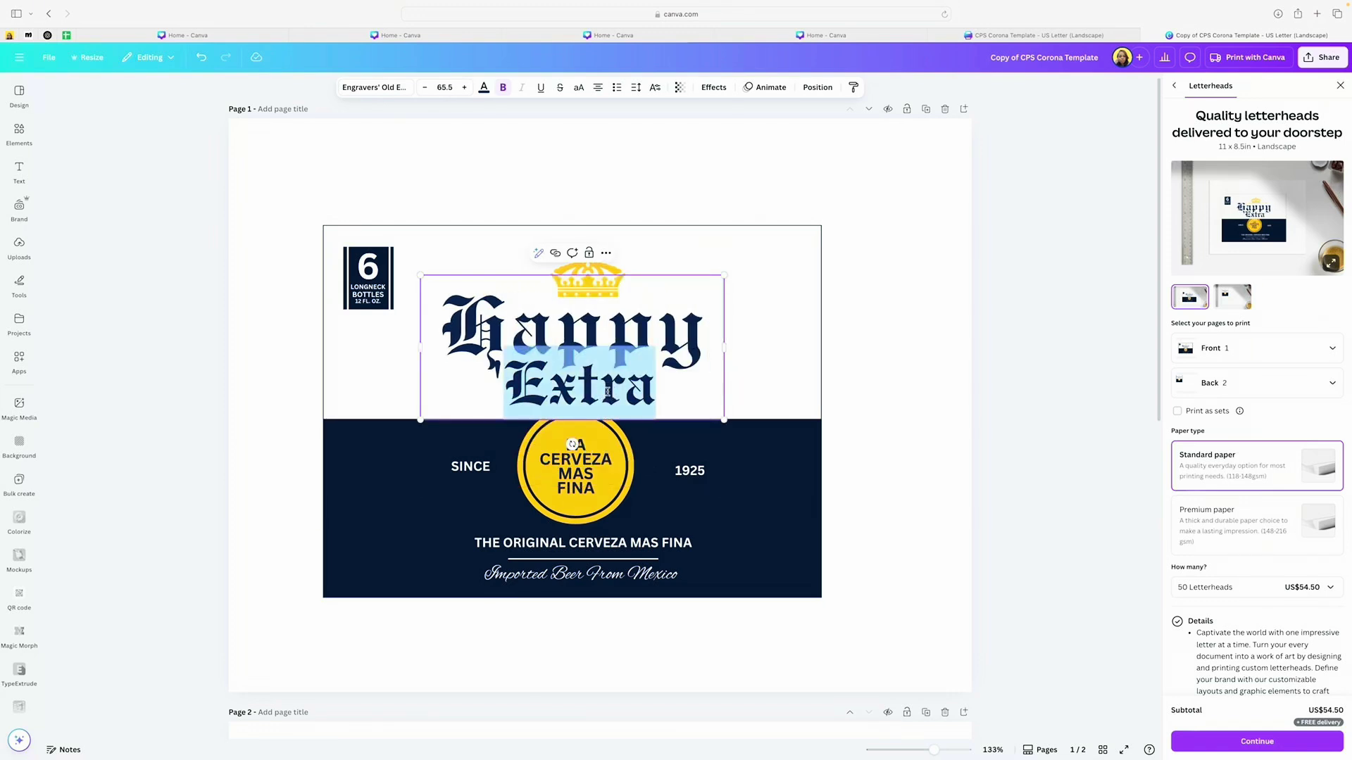
{"action": "type", "text": "Fathe"}
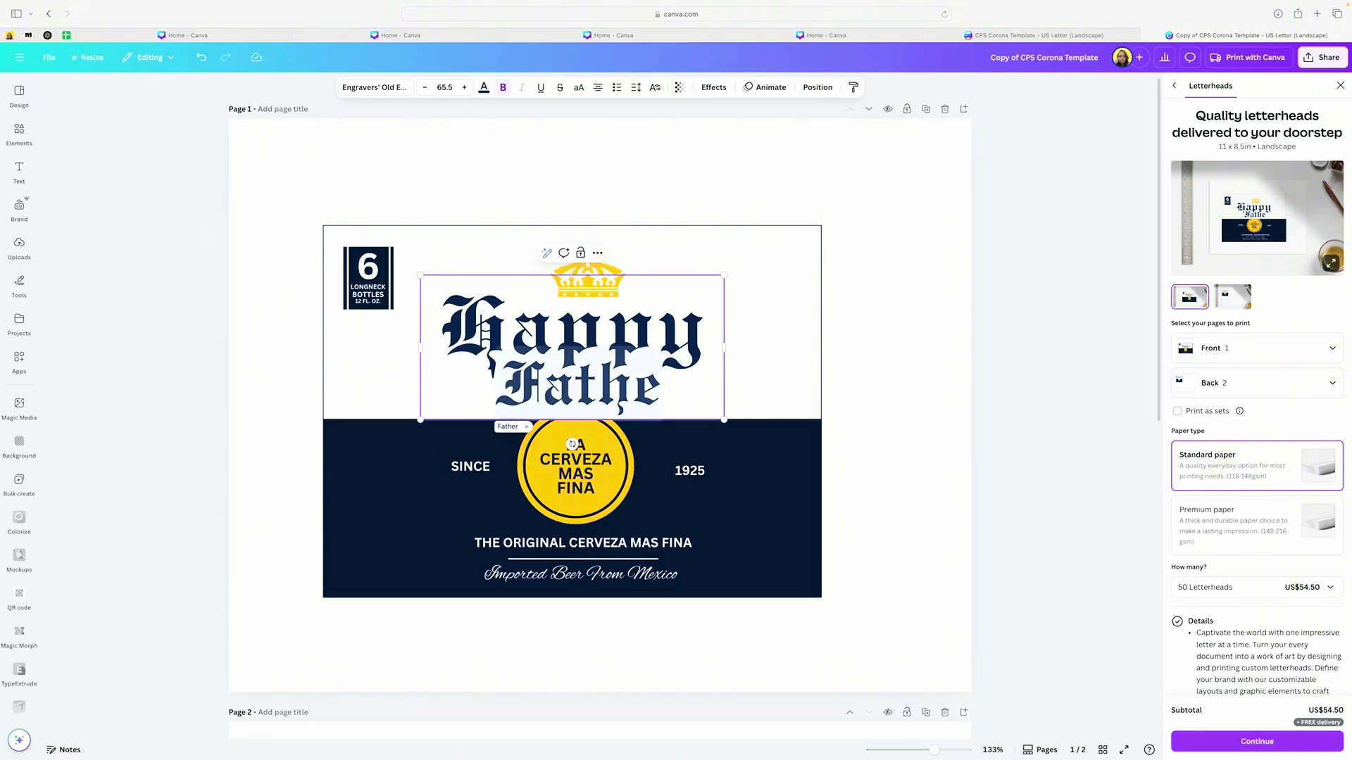
{"action": "key", "text": "BackSpace"}
{"action": "key", "text": "BackSpace"}
{"action": "key", "text": "BackSpace"}
{"action": "key", "text": "BackSpace"}
{"action": "key", "text": "BackSpace"}
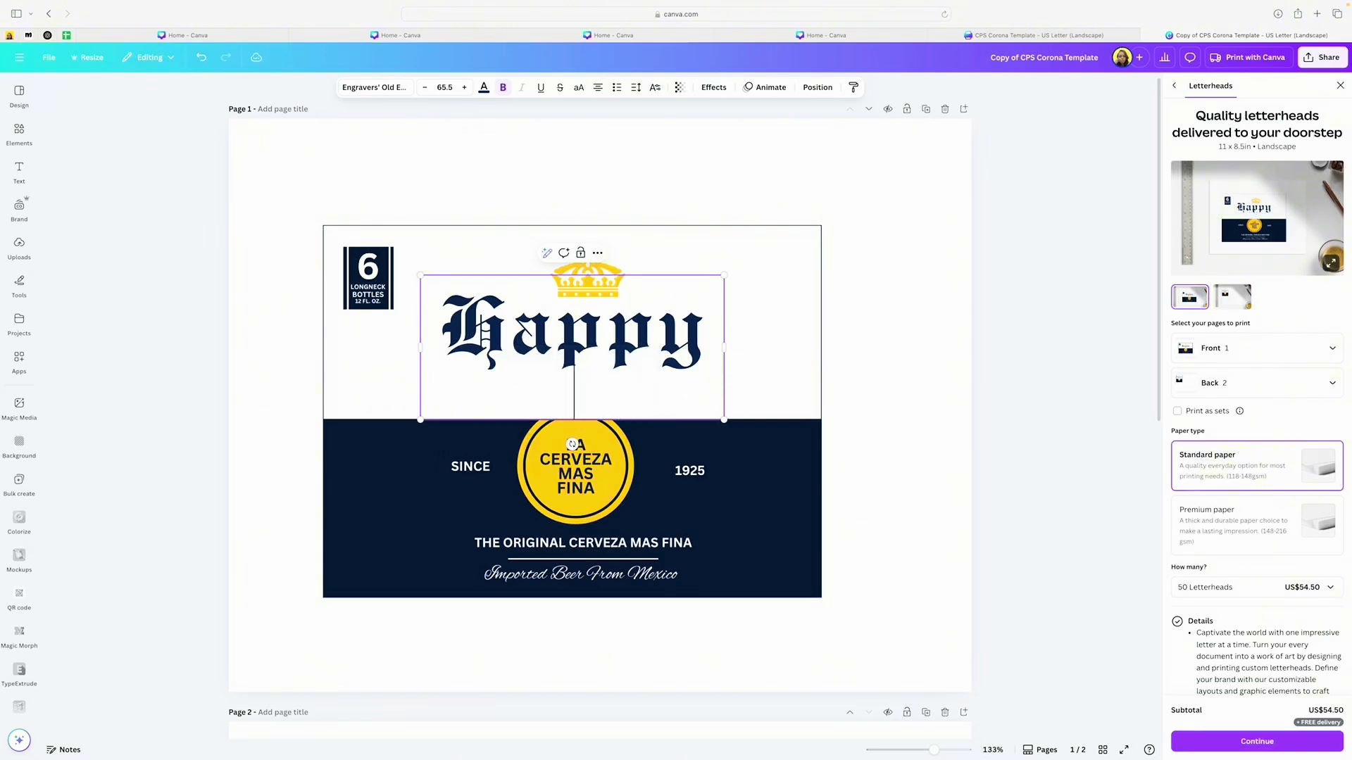
{"action": "type", "text": "Father's"}
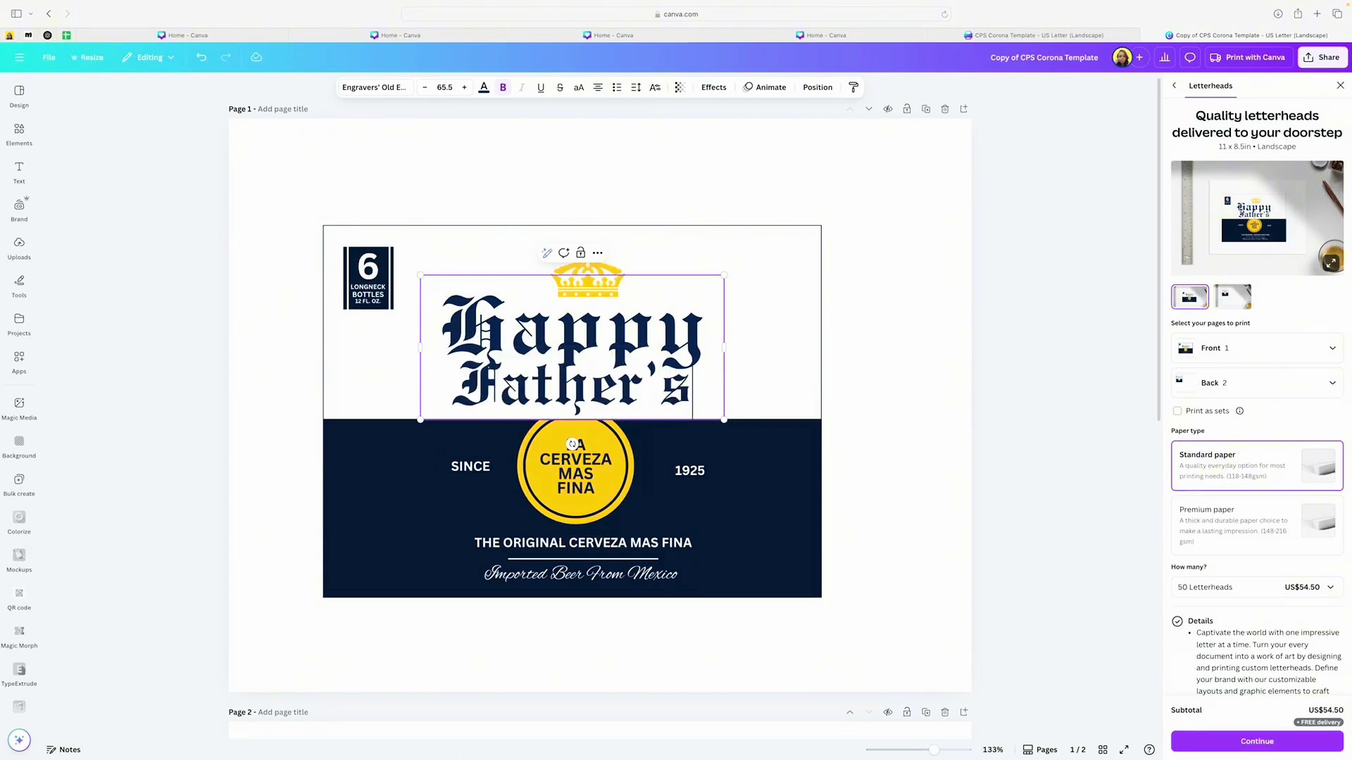
{"action": "key", "text": "Return"}
{"action": "type", "text": "Day"}
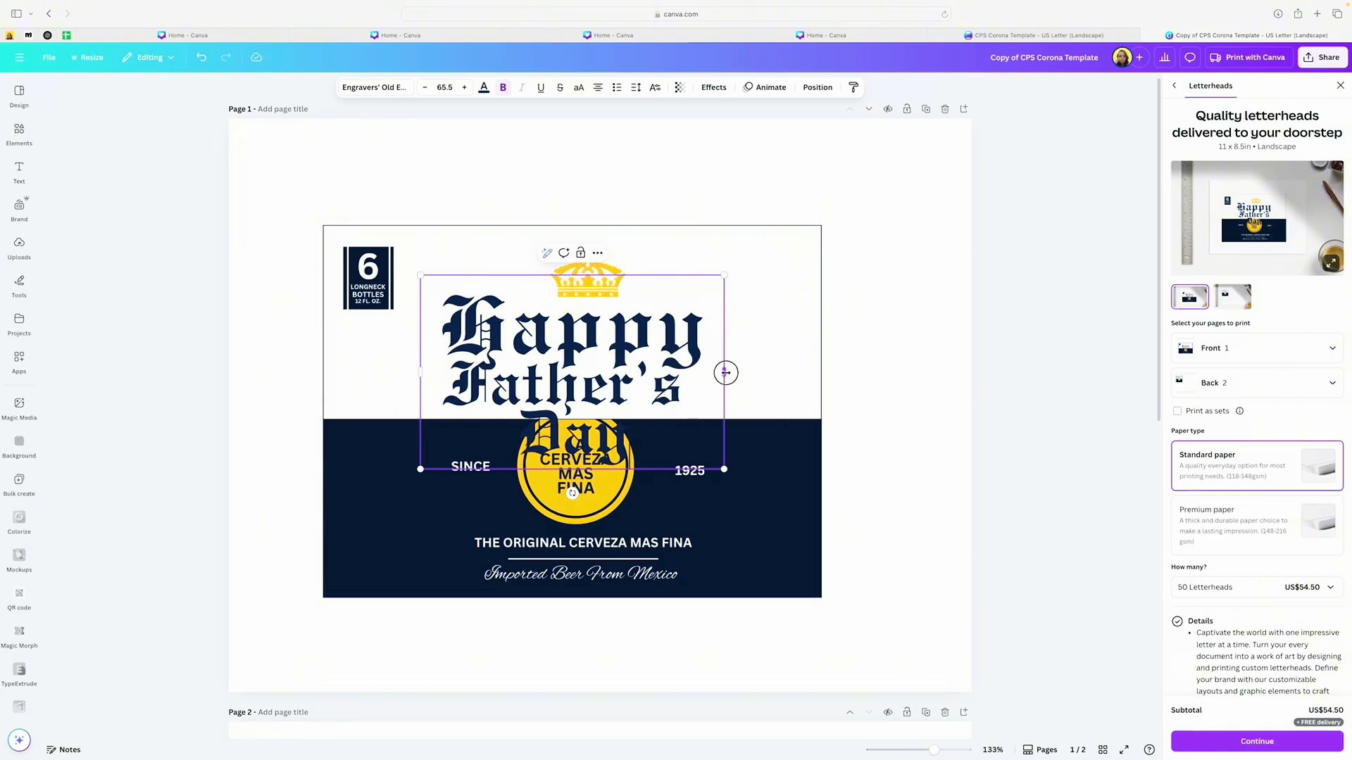
Step: Widen the headline text box so "Father's Day" fits on one line, and centre the headline on the label
{"action": "left_click_drag", "start_coordinate": [727, 372], "coordinate": [826, 371]}
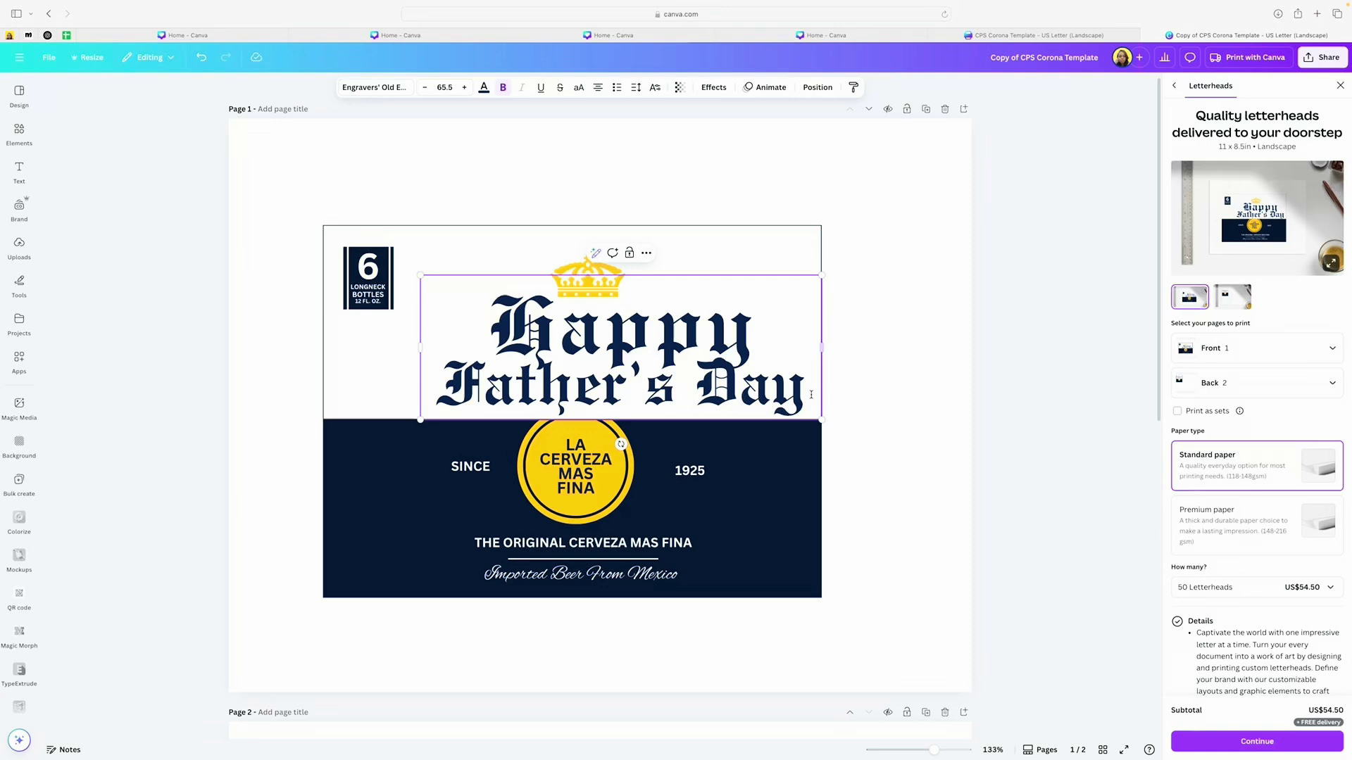
{"action": "left_click", "coordinate": [882, 367]}
{"action": "left_click_drag", "start_coordinate": [680, 330], "coordinate": [640, 330]}
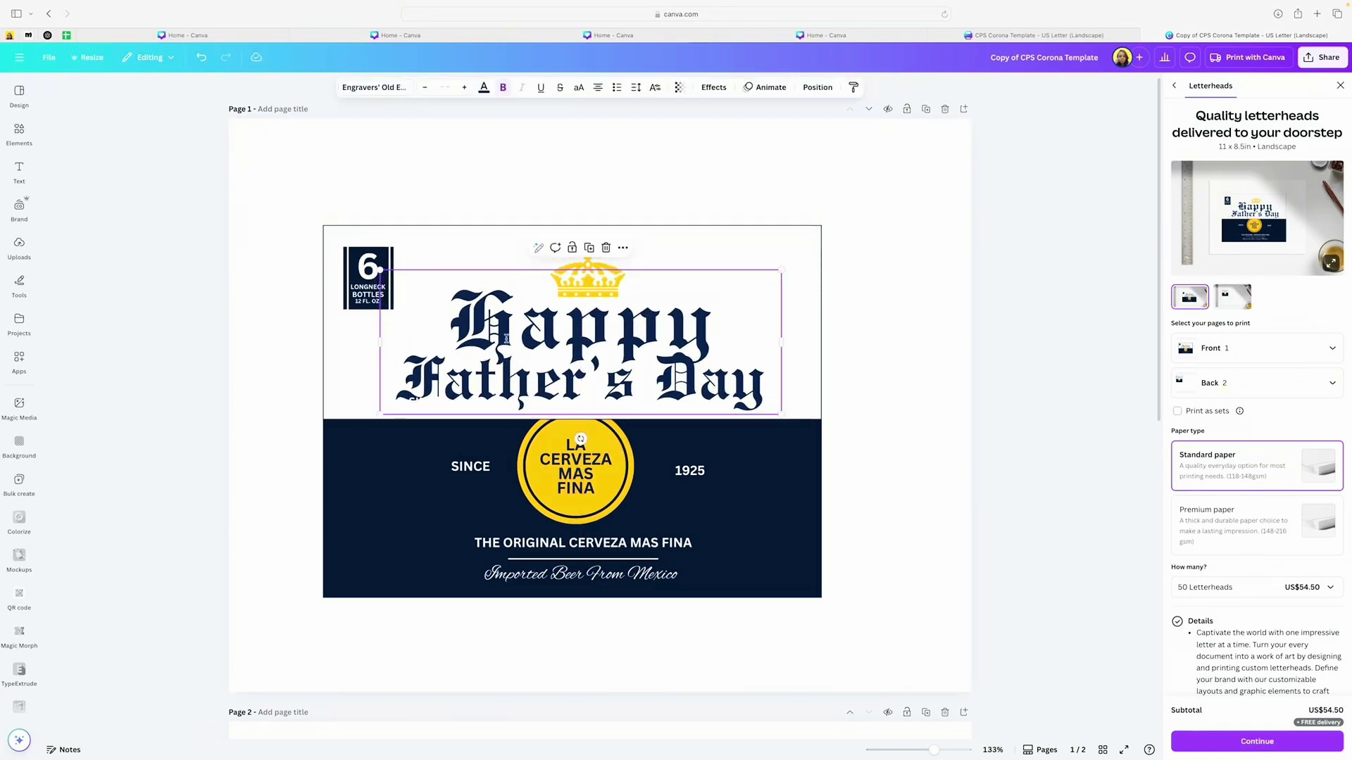
Step: Increase the line spacing of the "Happy Father's Day" headline slightly
{"action": "left_click", "coordinate": [636, 88]}
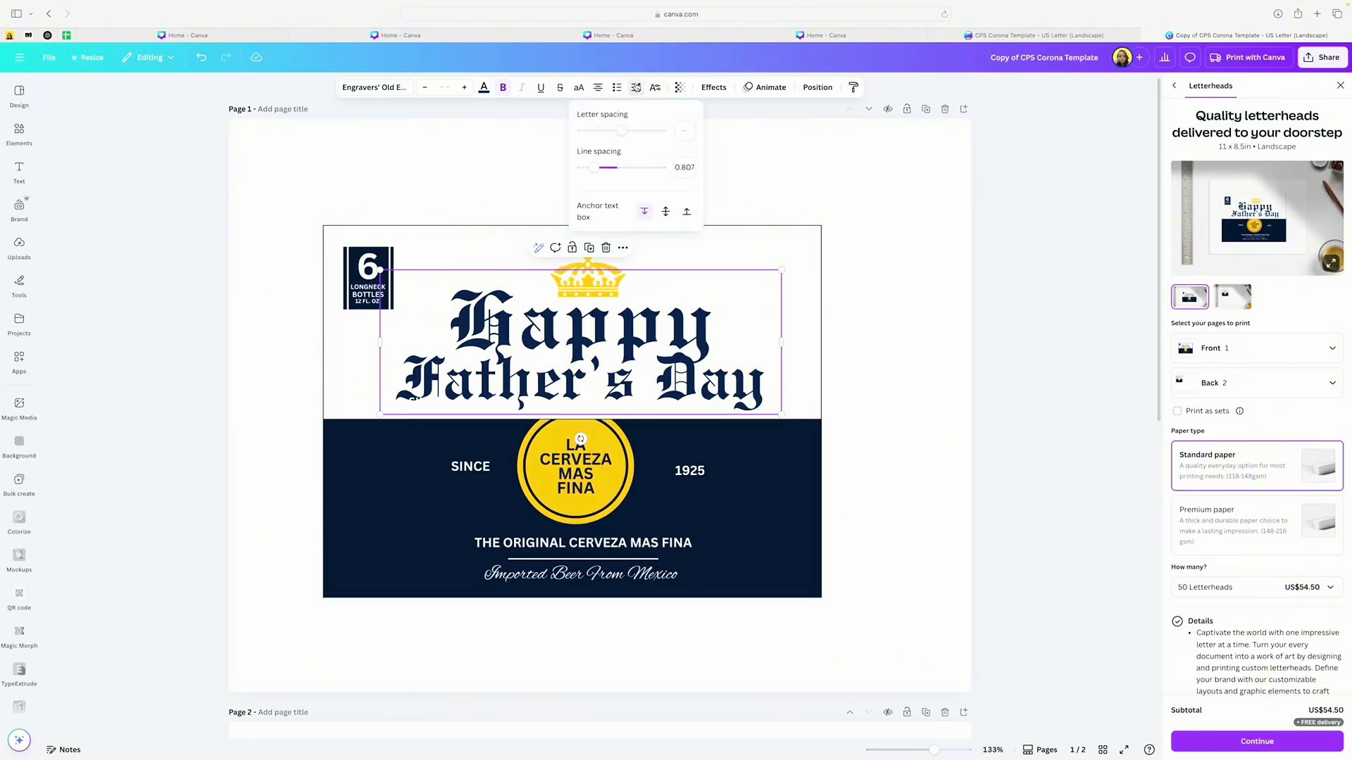
{"action": "left_click", "coordinate": [597, 169]}
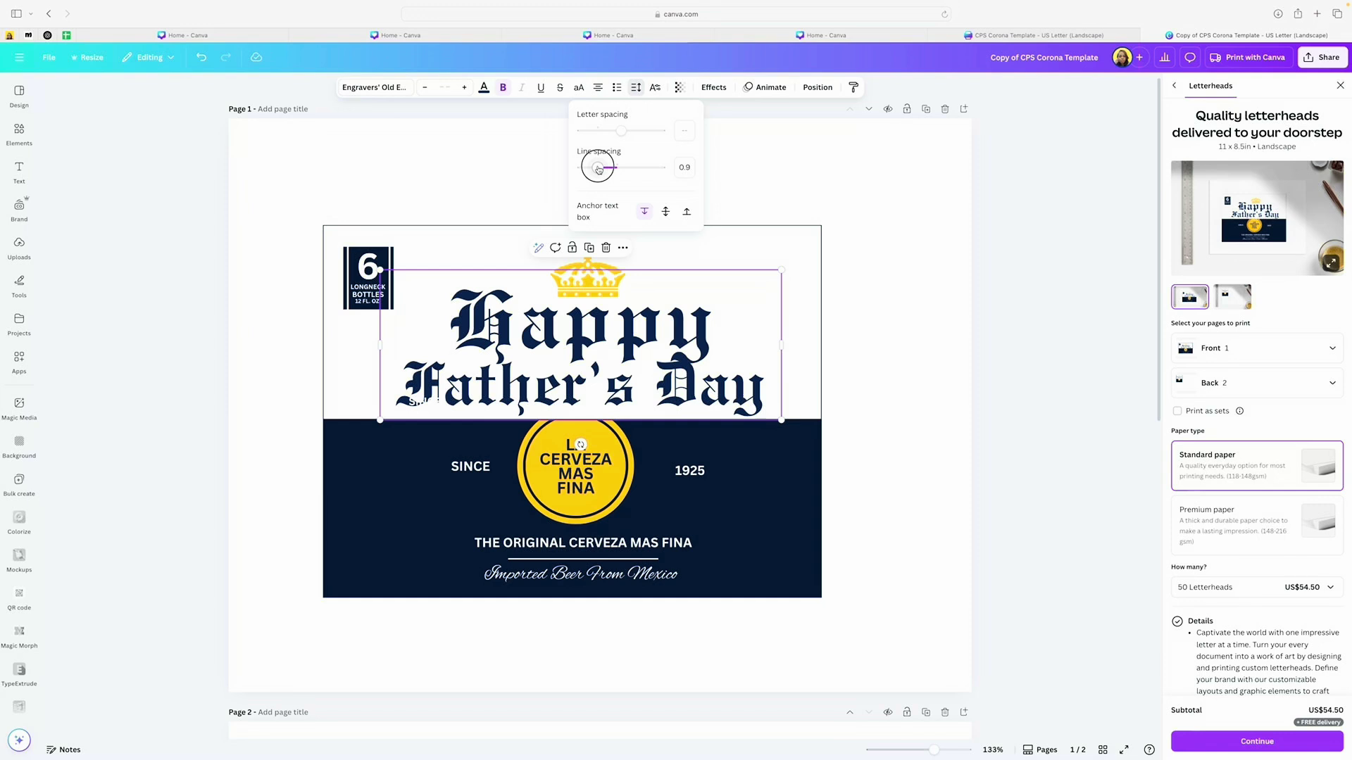
{"action": "mouse_move", "coordinate": [597, 169]}
{"action": "left_mouse_down"}
{"action": "mouse_move", "coordinate": [622, 170]}
{"action": "mouse_move", "coordinate": [600, 169]}
{"action": "left_mouse_up"}
{"action": "left_click", "coordinate": [878, 248]}
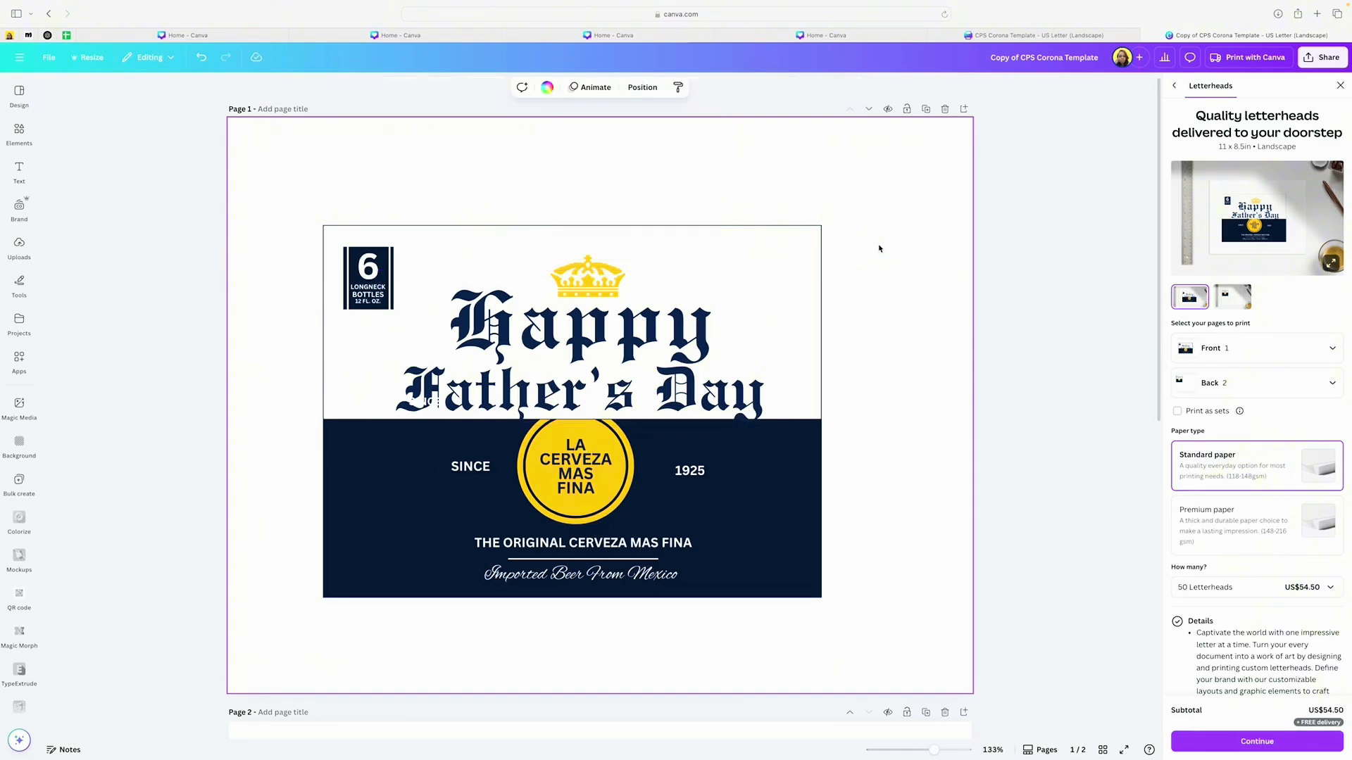
Step: Move the crown up slightly and shift the headline up so it sits above the navy band
{"action": "left_click", "coordinate": [588, 268]}
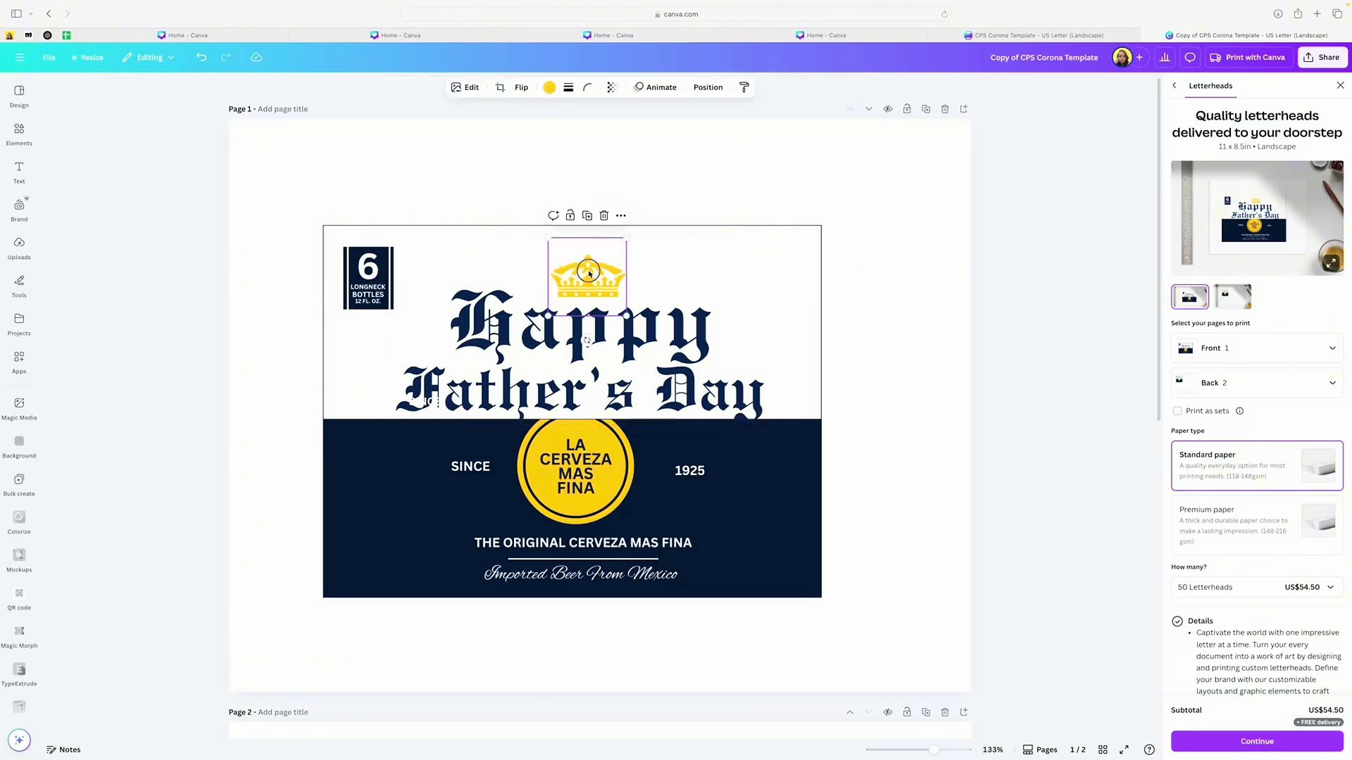
{"action": "left_click_drag", "start_coordinate": [588, 268], "coordinate": [589, 262]}
{"action": "left_click", "coordinate": [623, 304]}
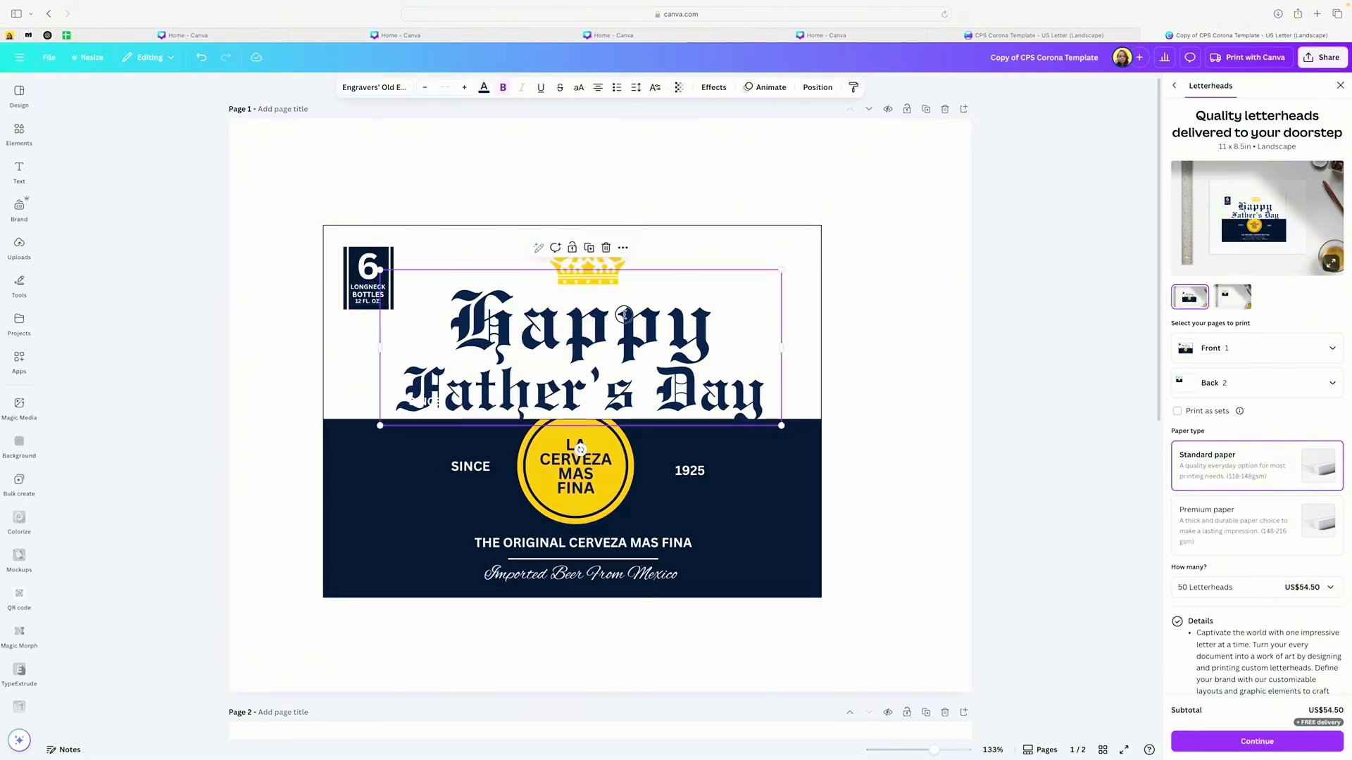
{"action": "left_click_drag", "start_coordinate": [624, 304], "coordinate": [620, 306]}
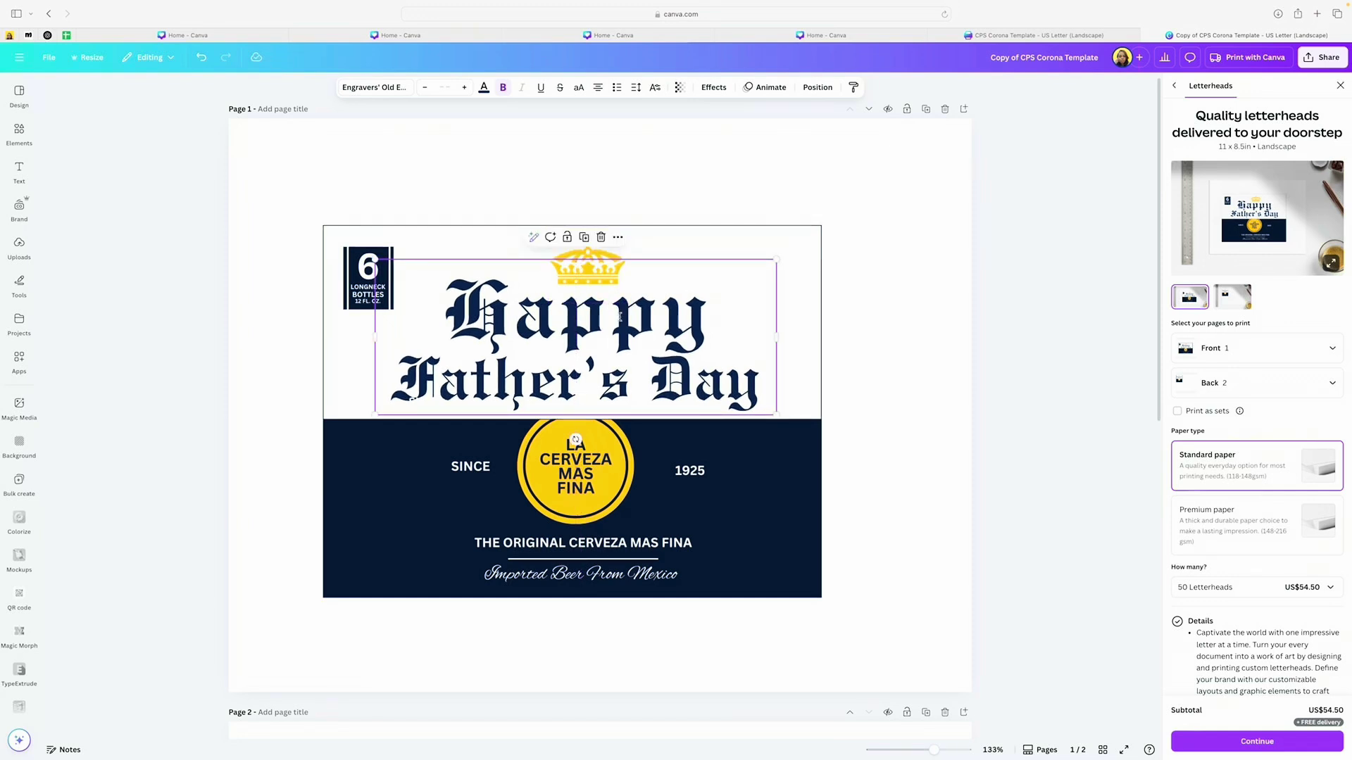
{"action": "left_click", "coordinate": [355, 405]}
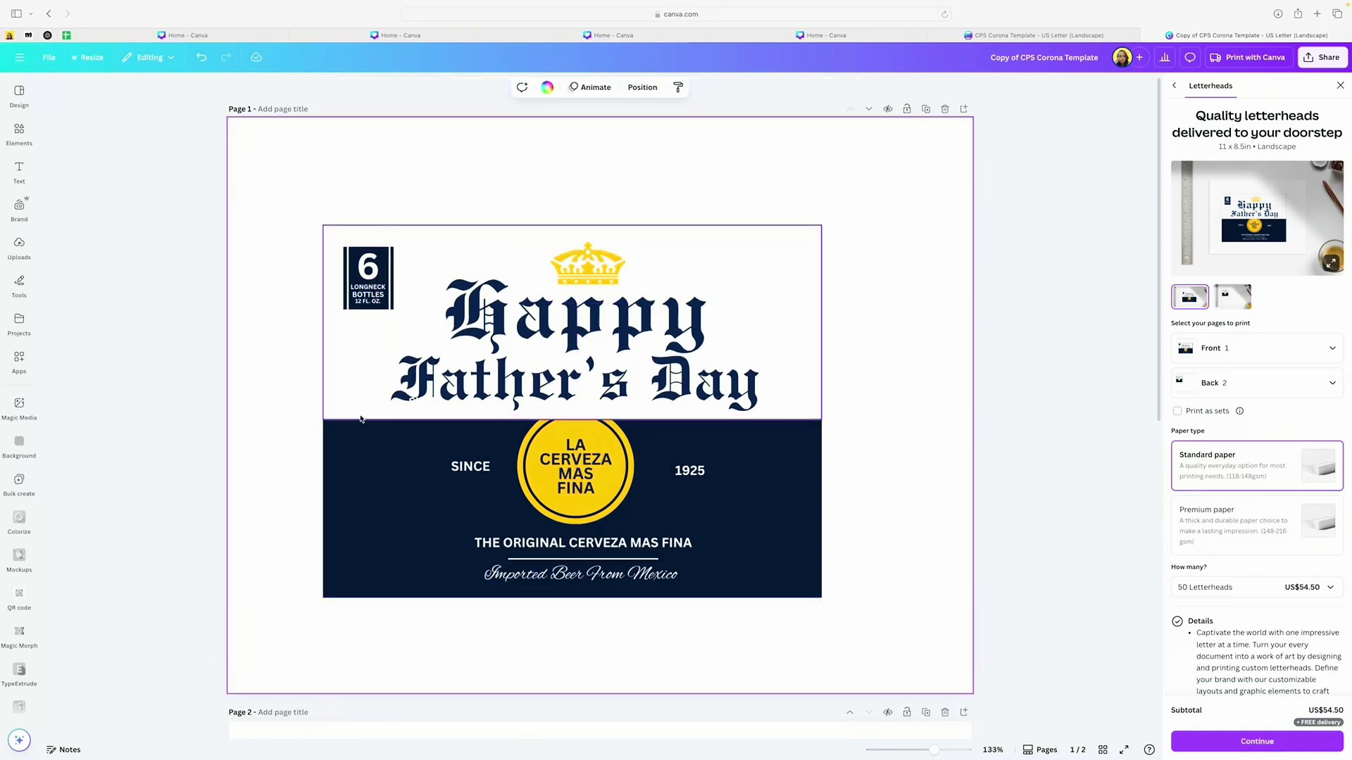
{"action": "left_click", "coordinate": [417, 402]}
{"action": "key", "text": "Escape"}
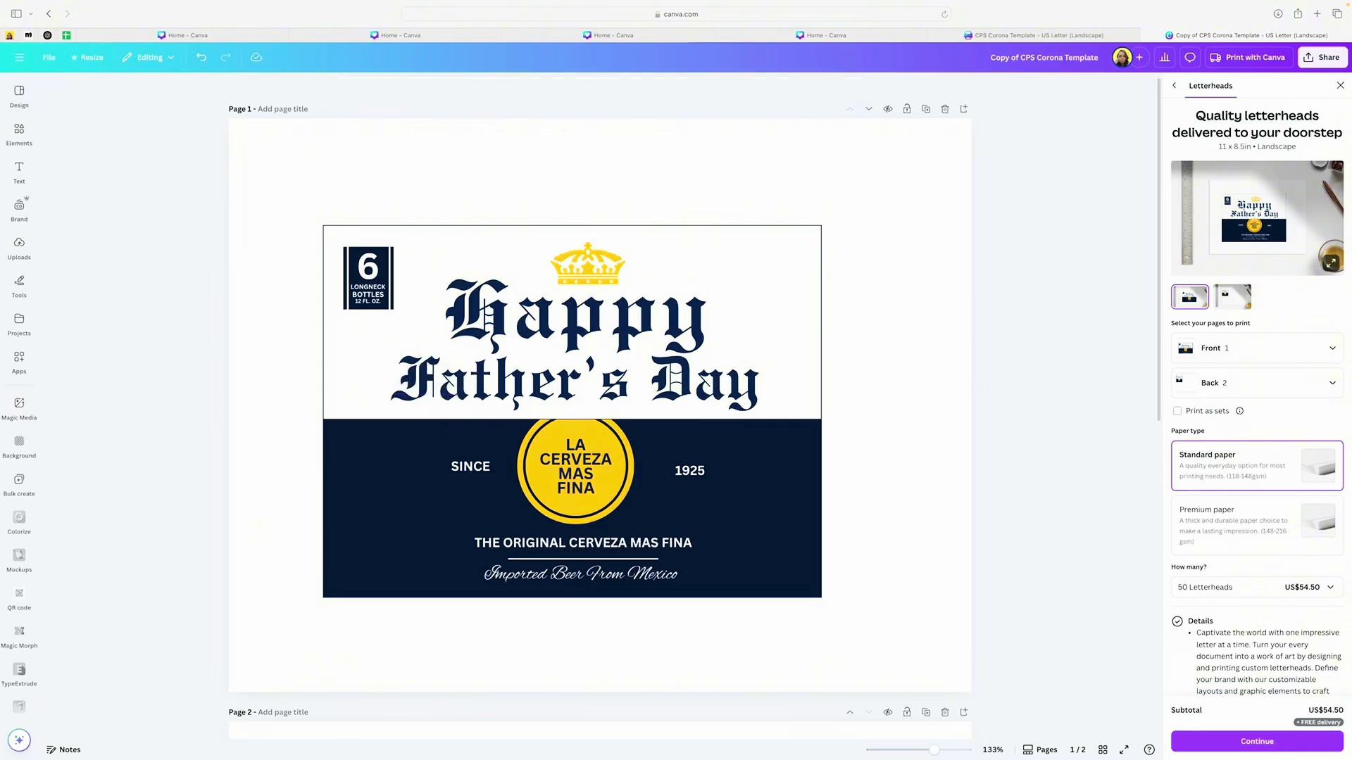
{"action": "left_click", "coordinate": [528, 396]}
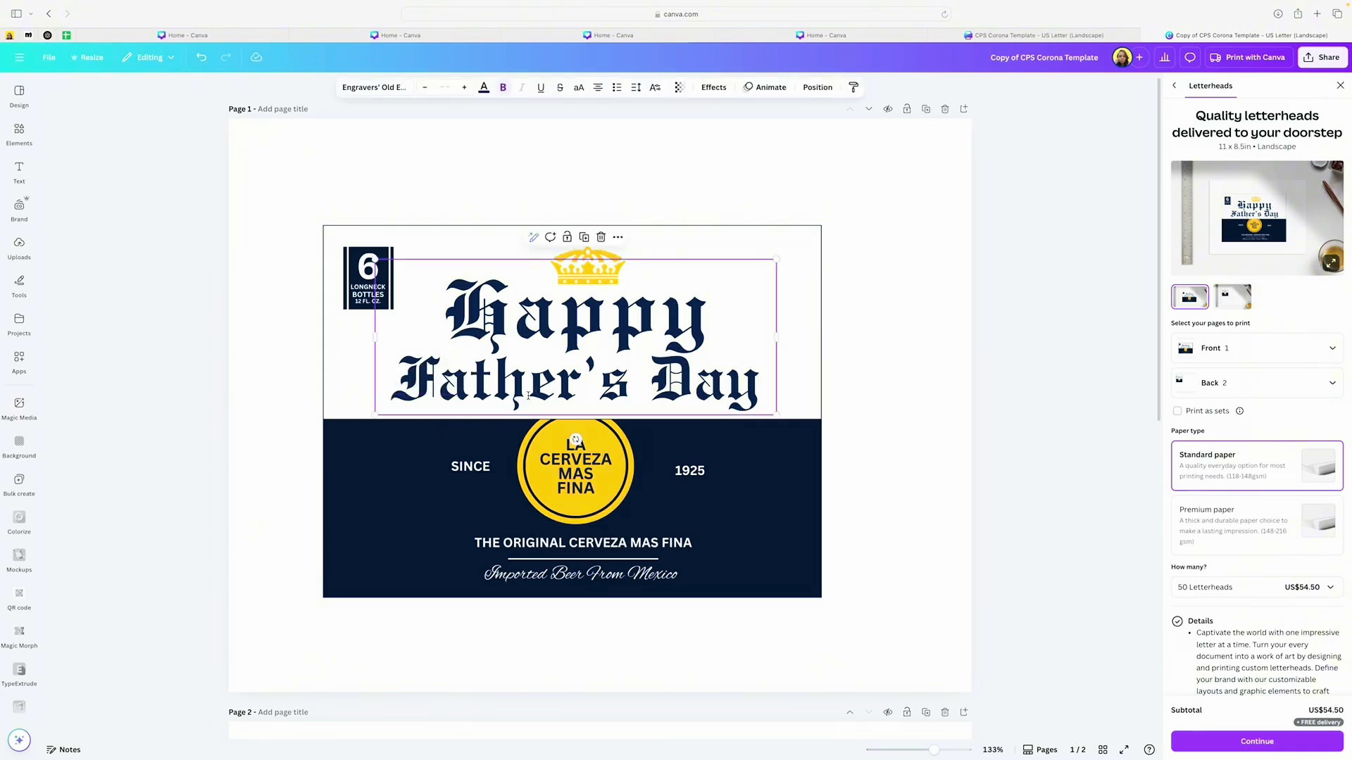
Step: Replace the "LA CERVEZA MAS FINA" text in the yellow seal with the recipient's first name in capitals
{"action": "left_click", "coordinate": [576, 464]}
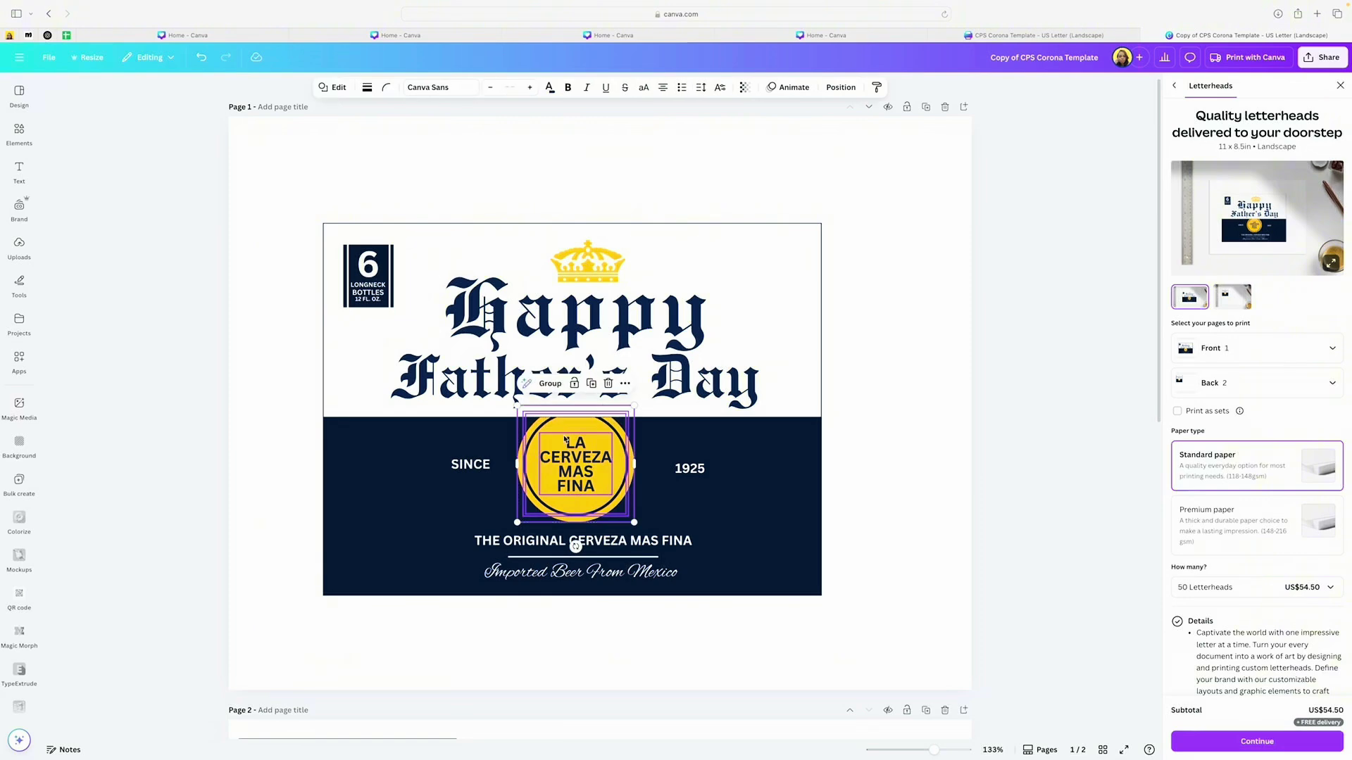
{"action": "left_click", "coordinate": [582, 448]}
{"action": "double_click", "coordinate": [581, 448]}
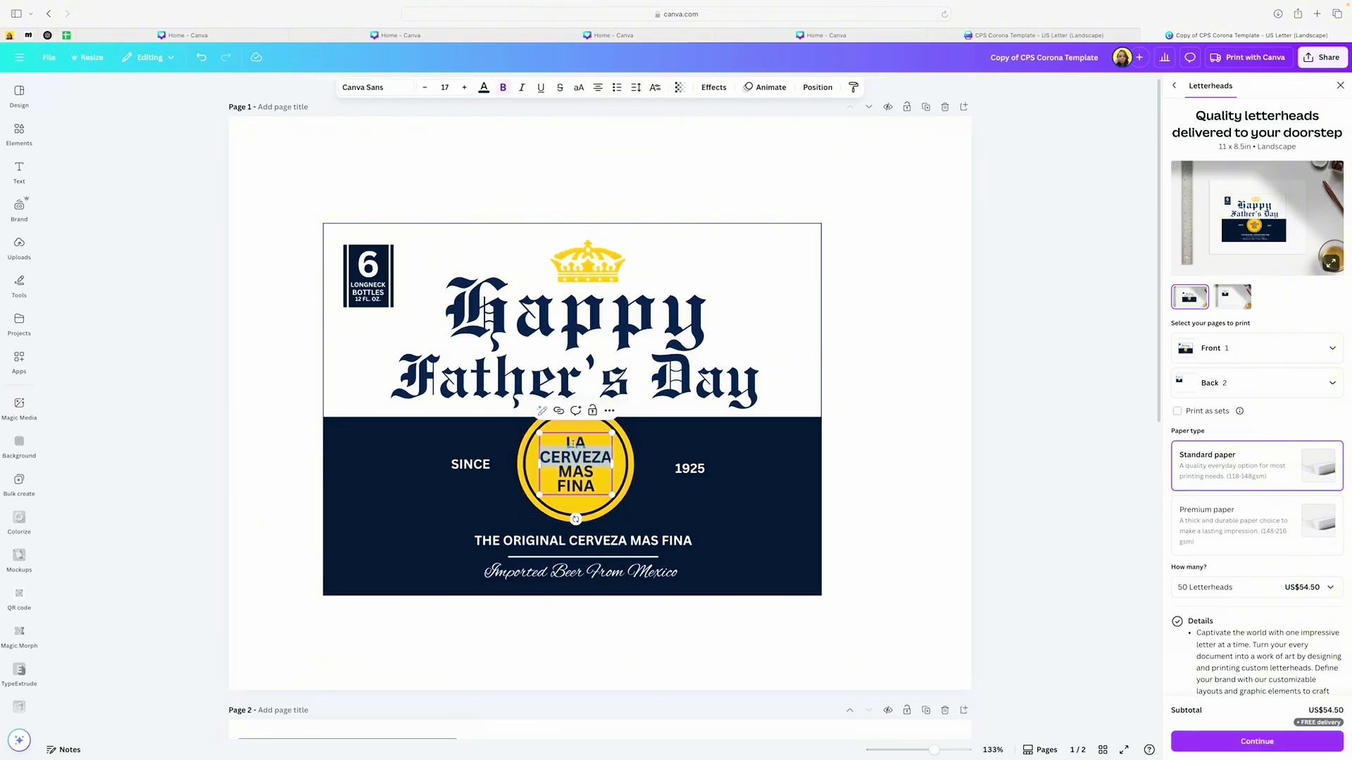
{"action": "left_click", "coordinate": [567, 442]}
{"action": "left_click_drag", "start_coordinate": [567, 440], "coordinate": [595, 485]}
{"action": "key", "text": "BackSpace"}
{"action": "type", "text": "JOEL"}
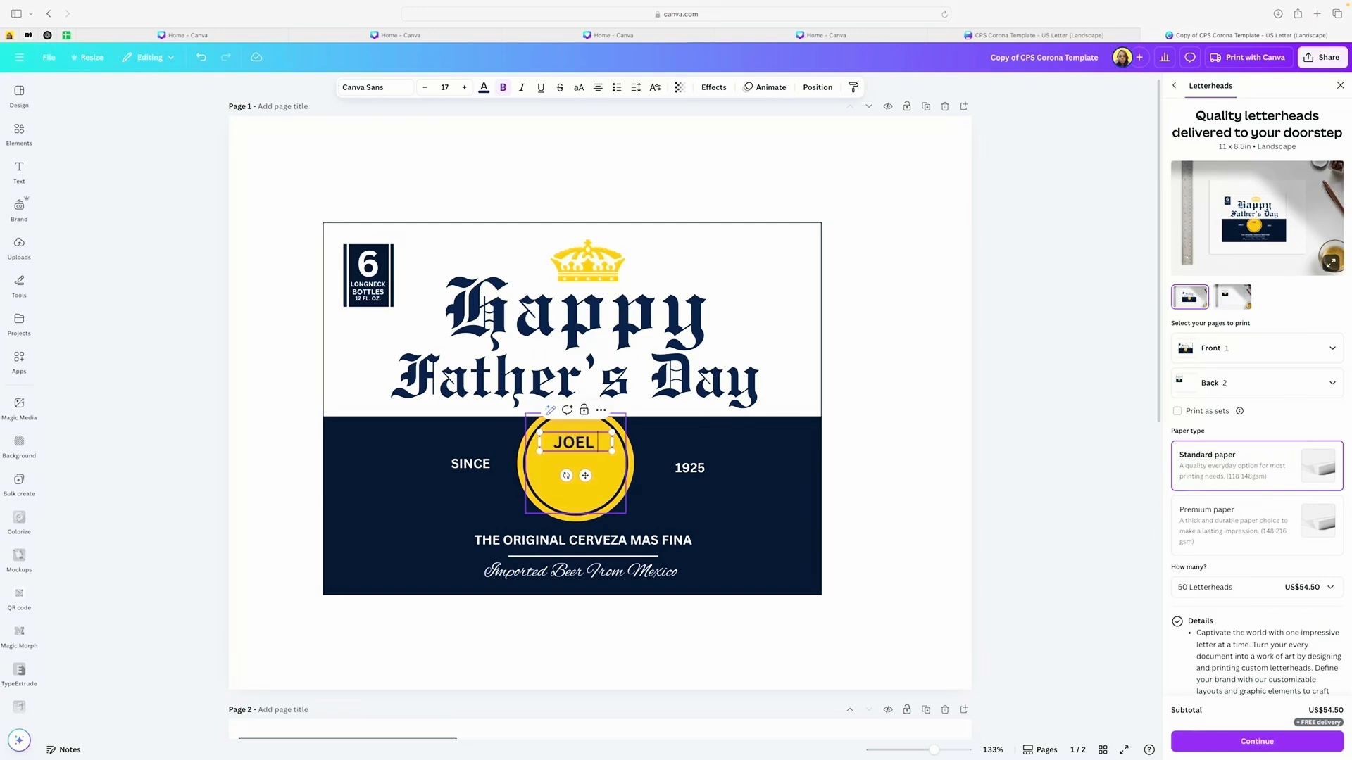
{"action": "key", "text": "Escape"}
Step: Enlarge the name to font size 37.5 and centre it in the yellow seal
{"action": "left_click", "coordinate": [607, 448]}
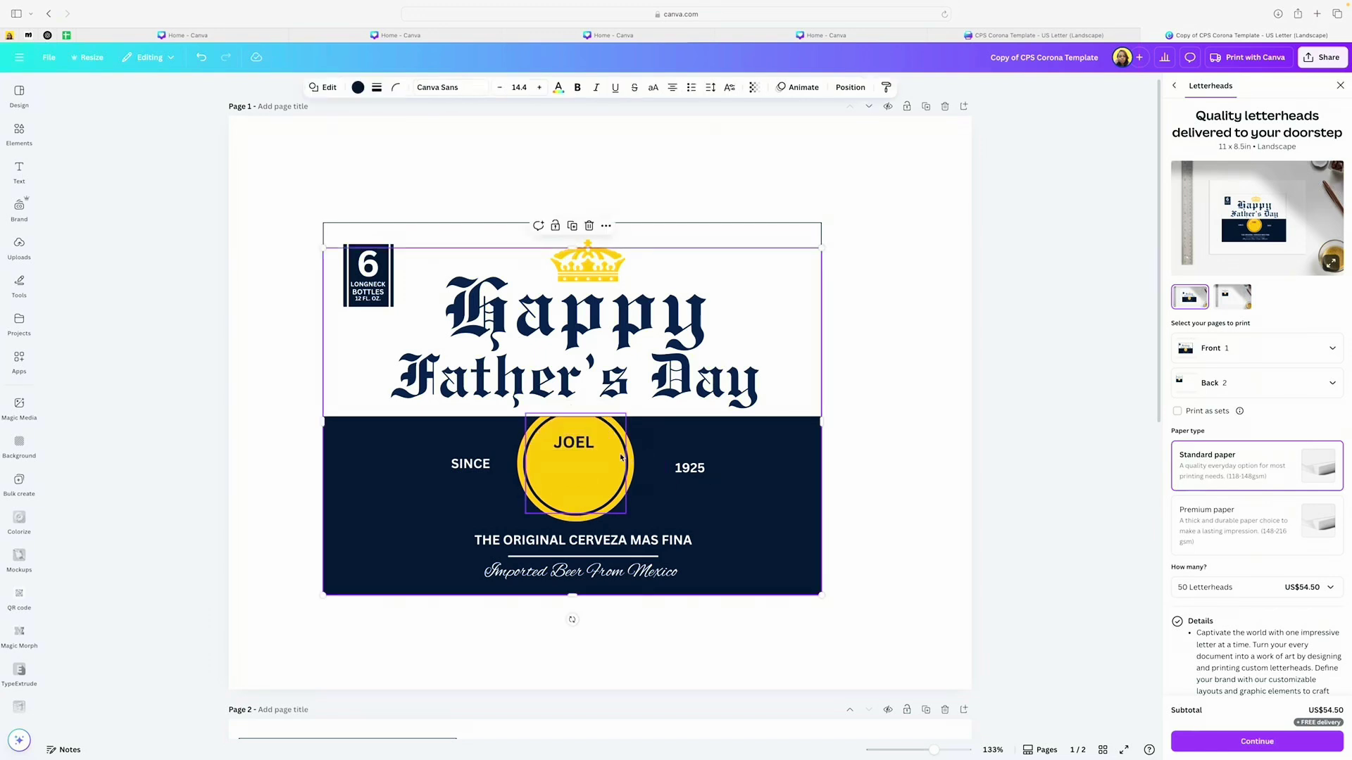
{"action": "left_click", "coordinate": [610, 450]}
{"action": "mouse_move", "coordinate": [611, 450]}
{"action": "left_mouse_down"}
{"action": "mouse_move", "coordinate": [702, 489]}
{"action": "mouse_move", "coordinate": [699, 474]}
{"action": "mouse_move", "coordinate": [558, 472]}
{"action": "left_mouse_up"}
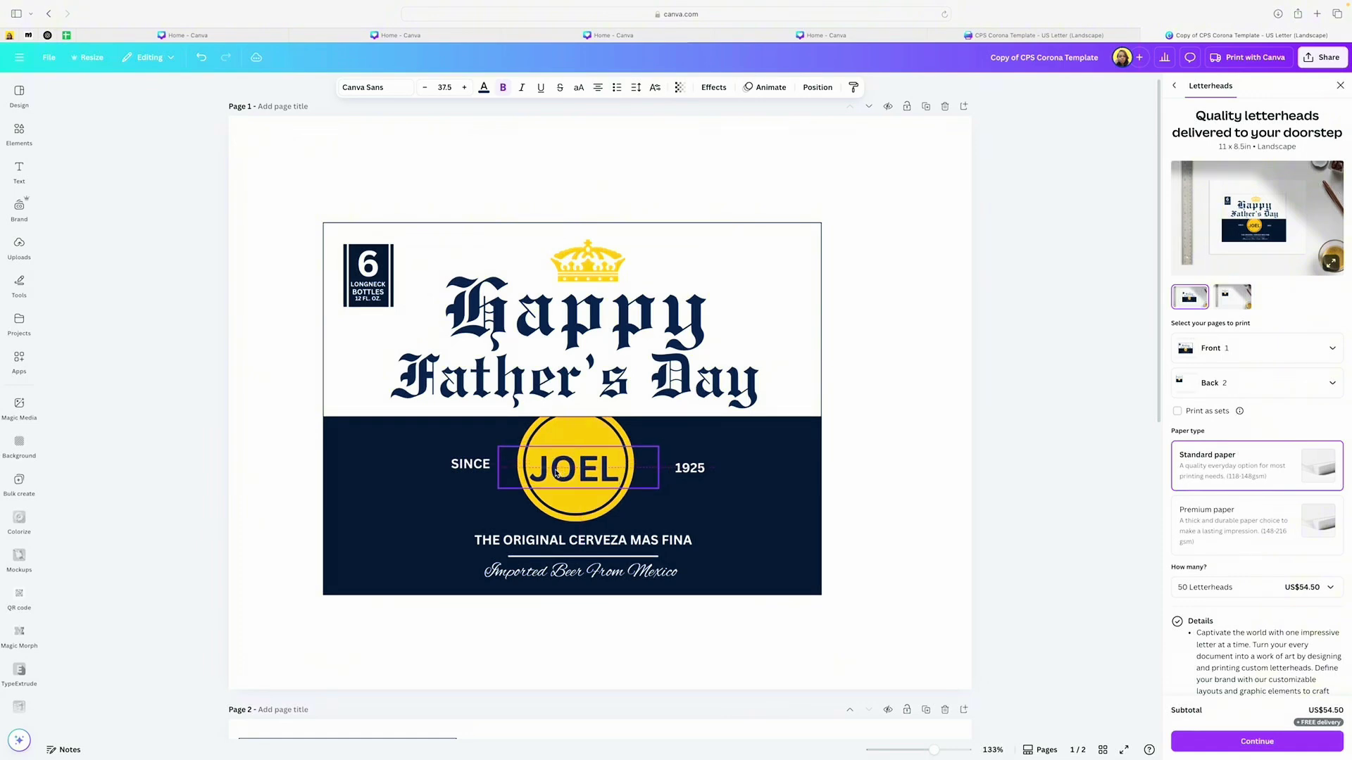
Step: Replace the "Imported Beer From Mexico" line with "From," and the sender's first name, enlarge it to font size 23 and recentre it
{"action": "left_click", "coordinate": [605, 572]}
{"action": "left_click", "coordinate": [604, 571]}
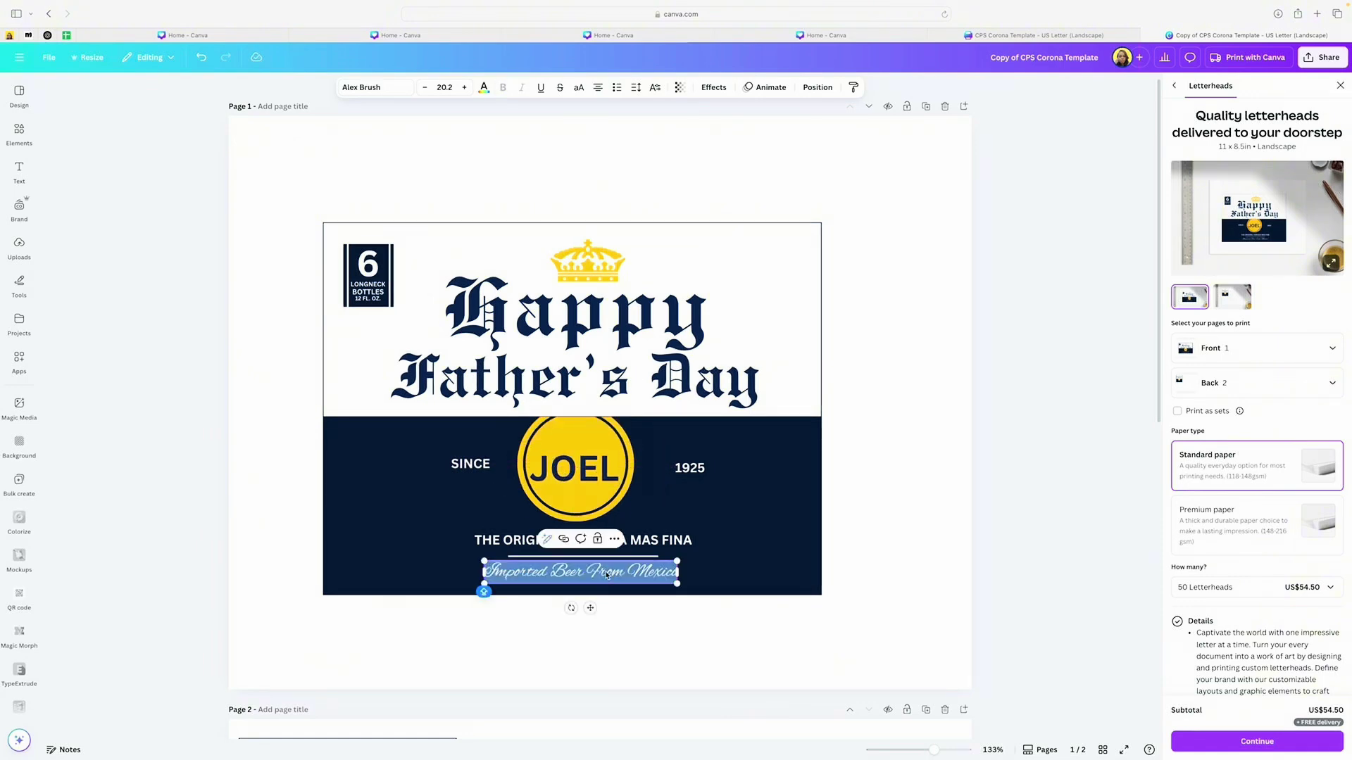
{"action": "type", "text": "F"}
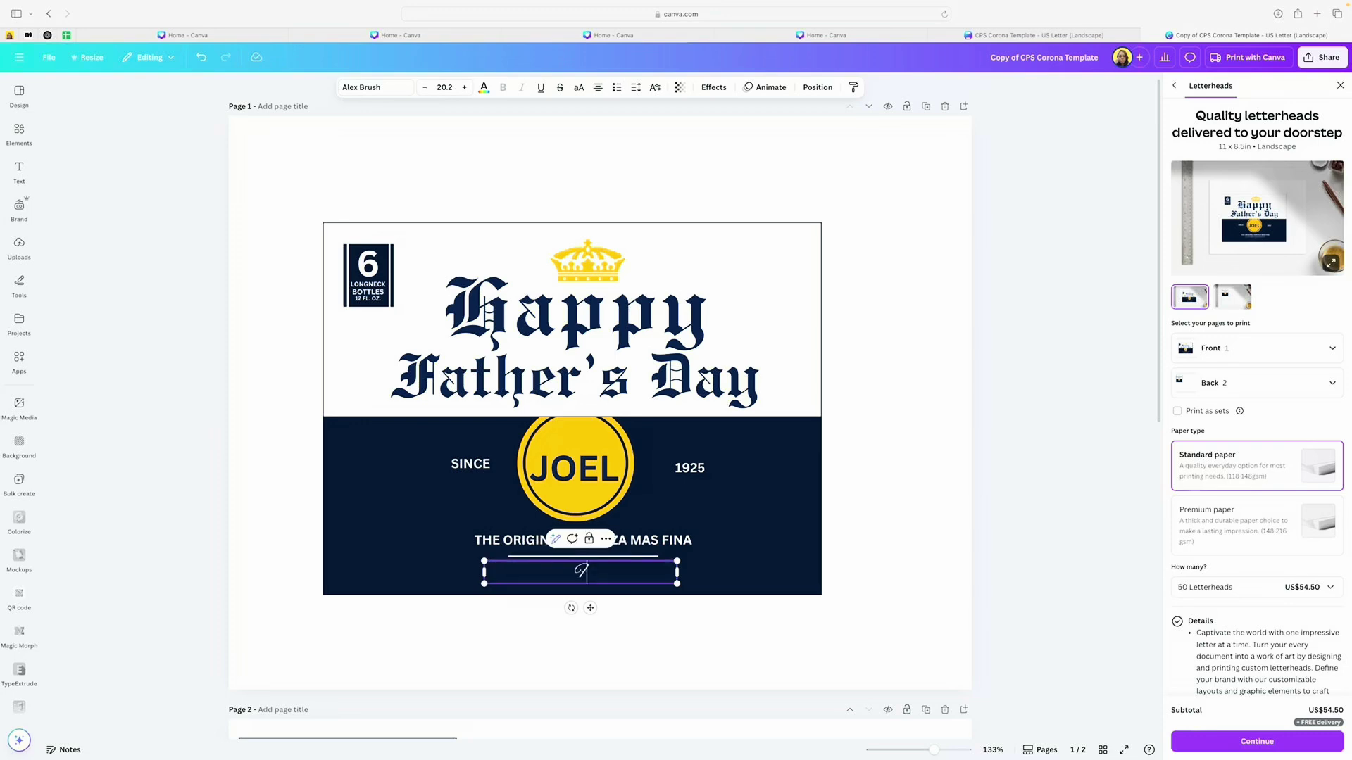
{"action": "type", "text": "rom, Shondell"}
{"action": "left_click_drag", "start_coordinate": [483, 561], "coordinate": [458, 558]}
{"action": "left_click", "coordinate": [863, 568]}
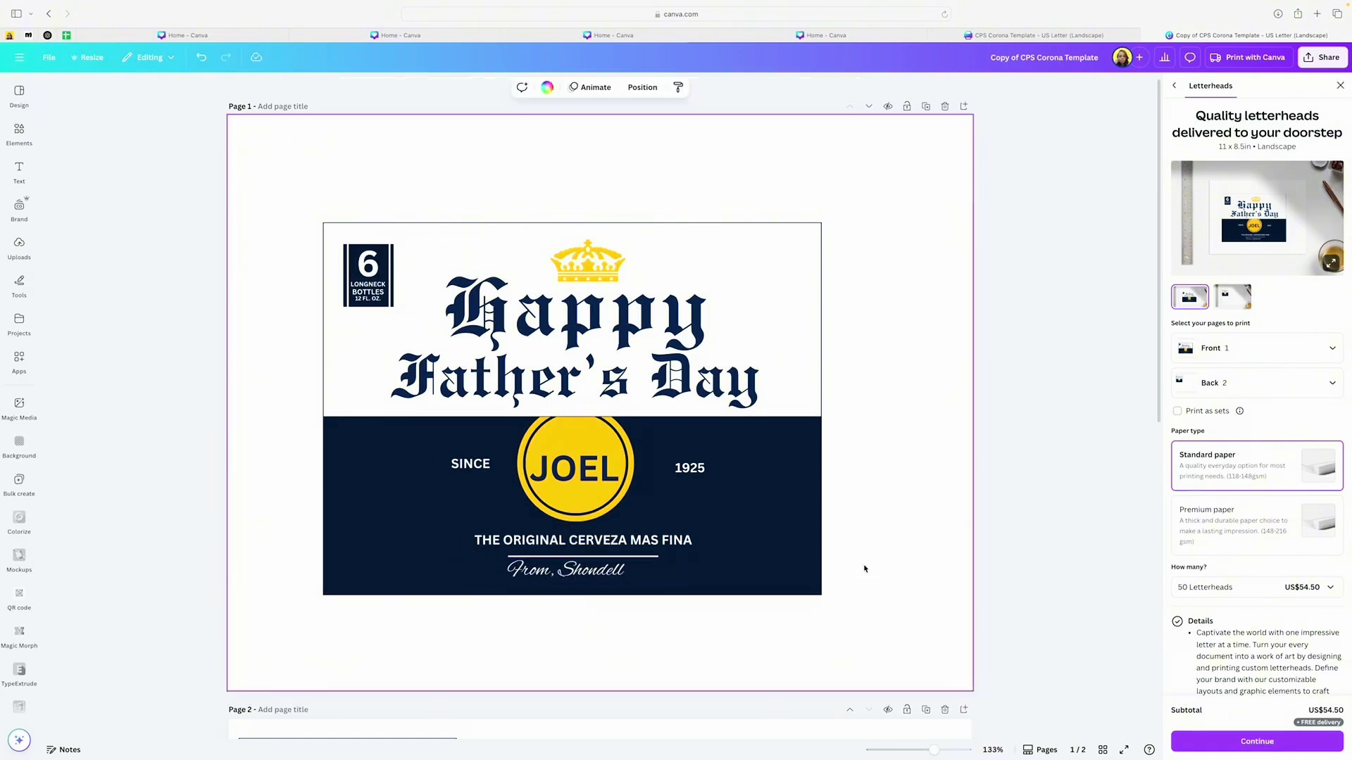
{"action": "left_click", "coordinate": [617, 568]}
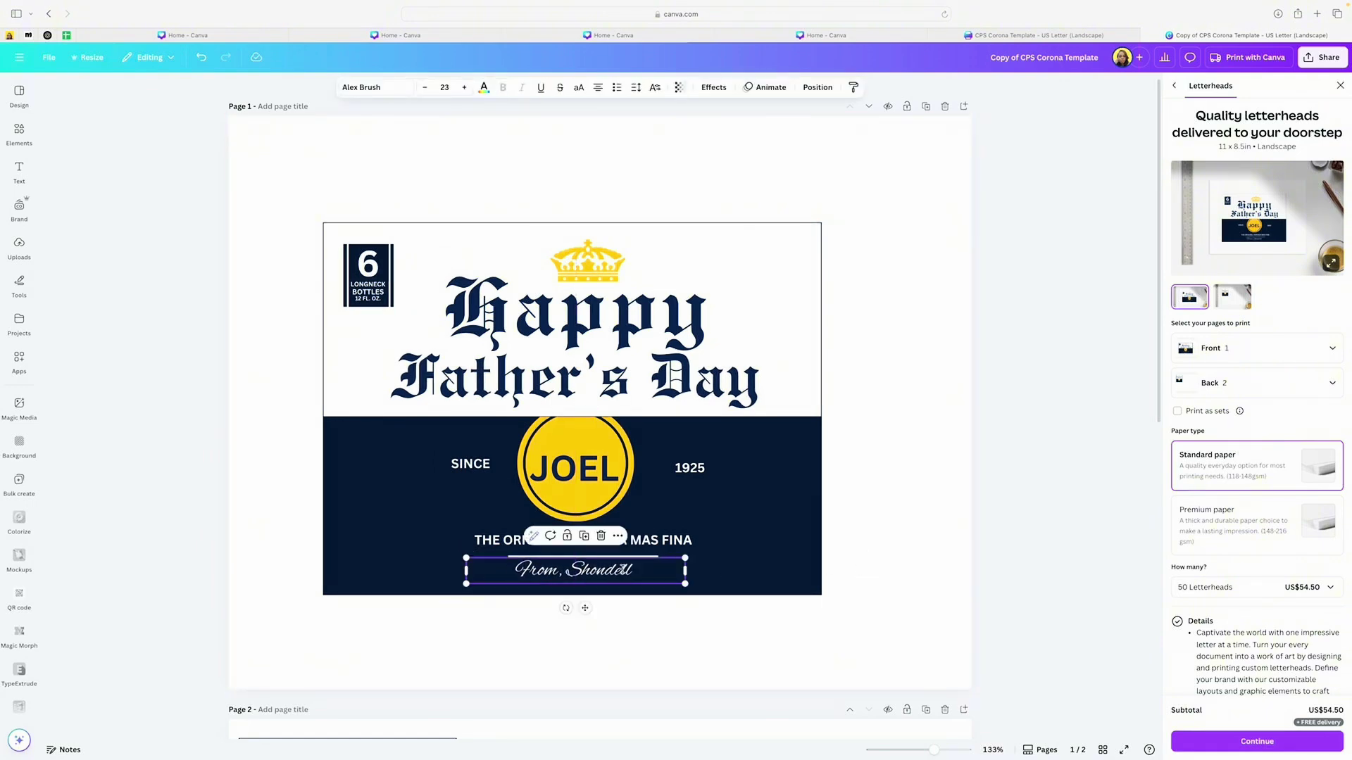
{"action": "scroll", "coordinate": [622, 569], "scroll_direction": "down", "scroll_amount": 1}
{"action": "scroll", "coordinate": [622, 568], "scroll_direction": "down", "scroll_amount": 5}
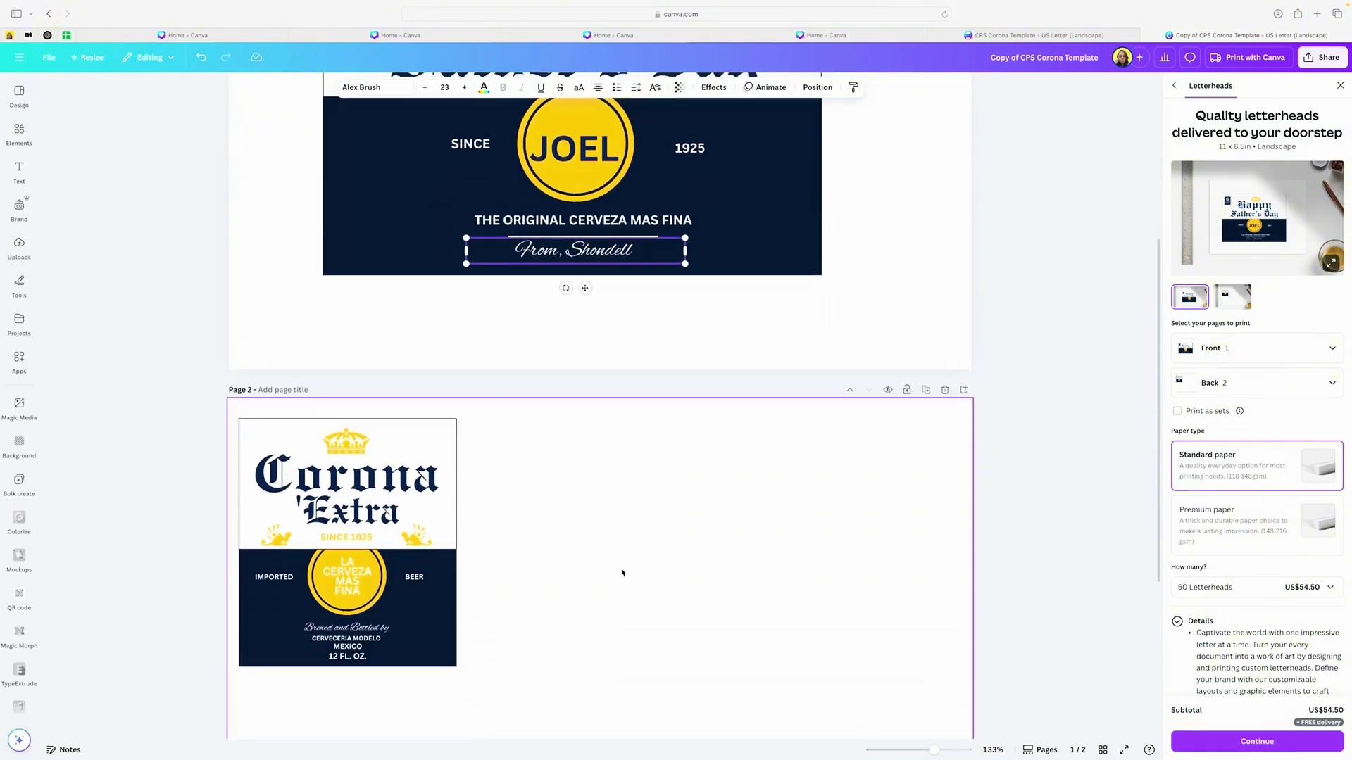
{"action": "left_click", "coordinate": [344, 448]}
{"action": "left_click", "coordinate": [344, 448]}
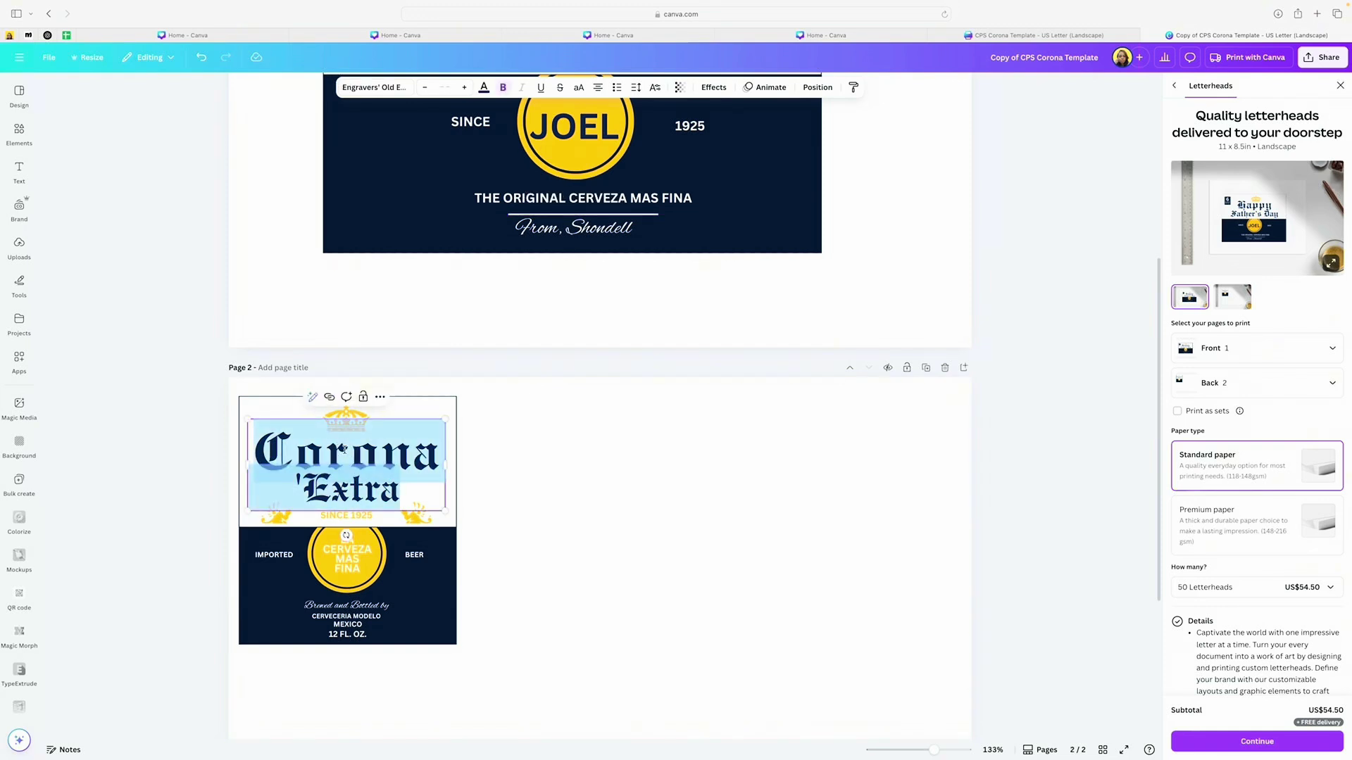
{"action": "scroll", "coordinate": [513, 256], "scroll_direction": "up", "scroll_amount": 4}
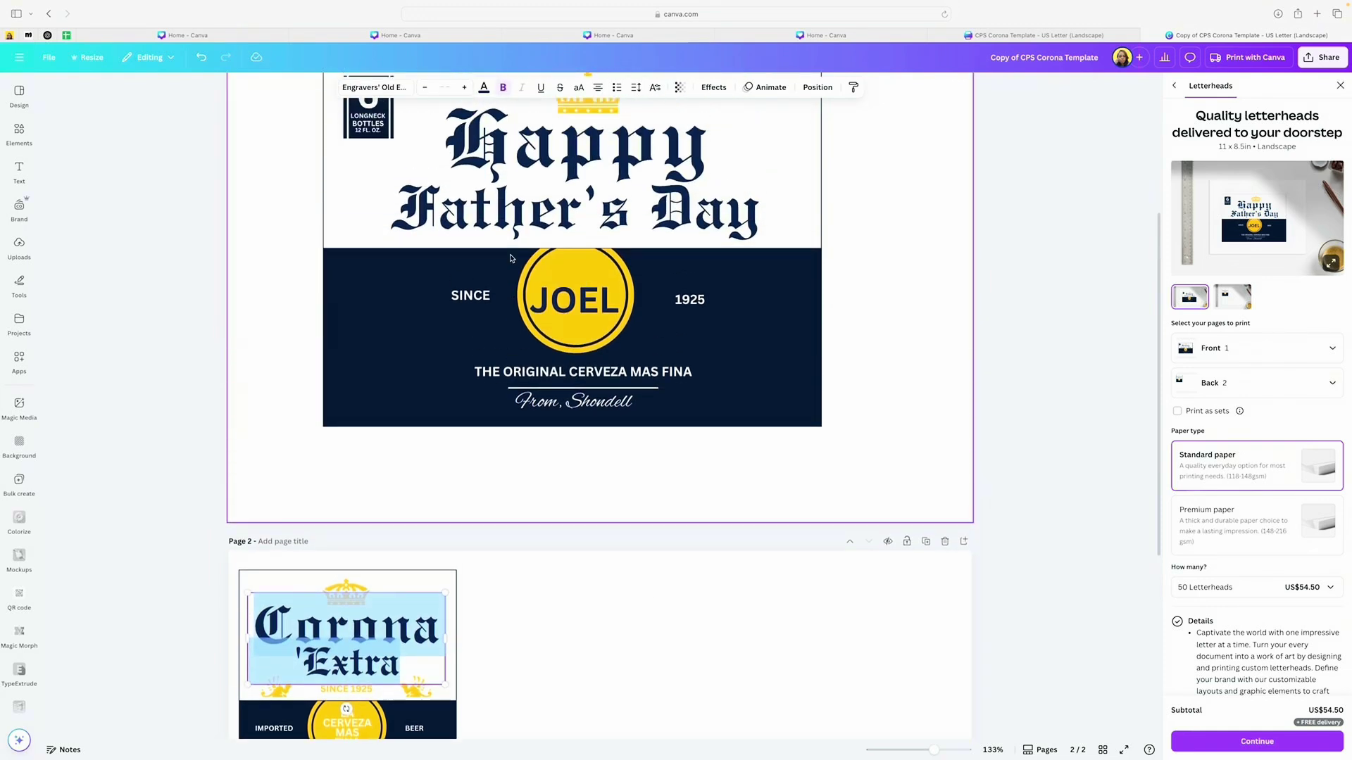
{"action": "scroll", "coordinate": [581, 373], "scroll_direction": "down", "scroll_amount": 1}
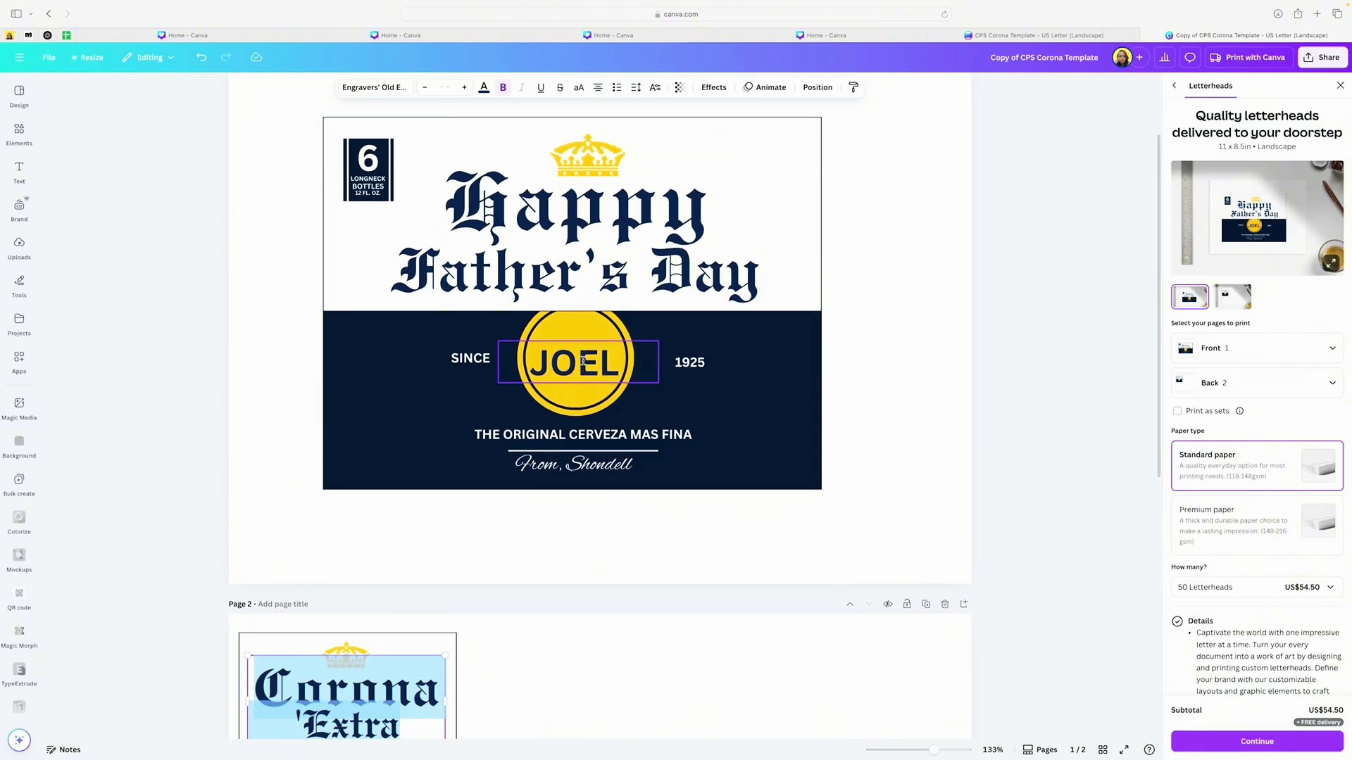
Step: Search the elements for "frame" and add a circular frame to the page 1 label
{"action": "left_click", "coordinate": [21, 127]}
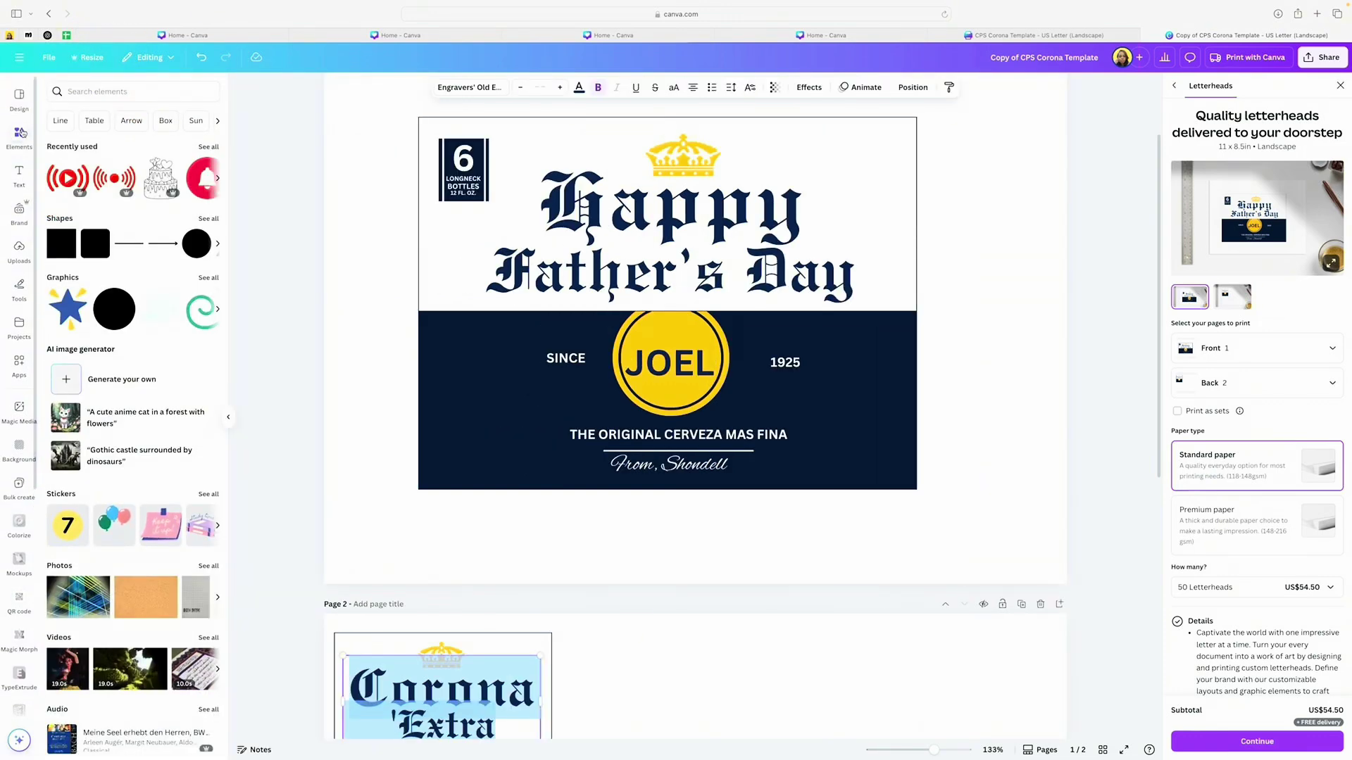
{"action": "left_click", "coordinate": [73, 91]}
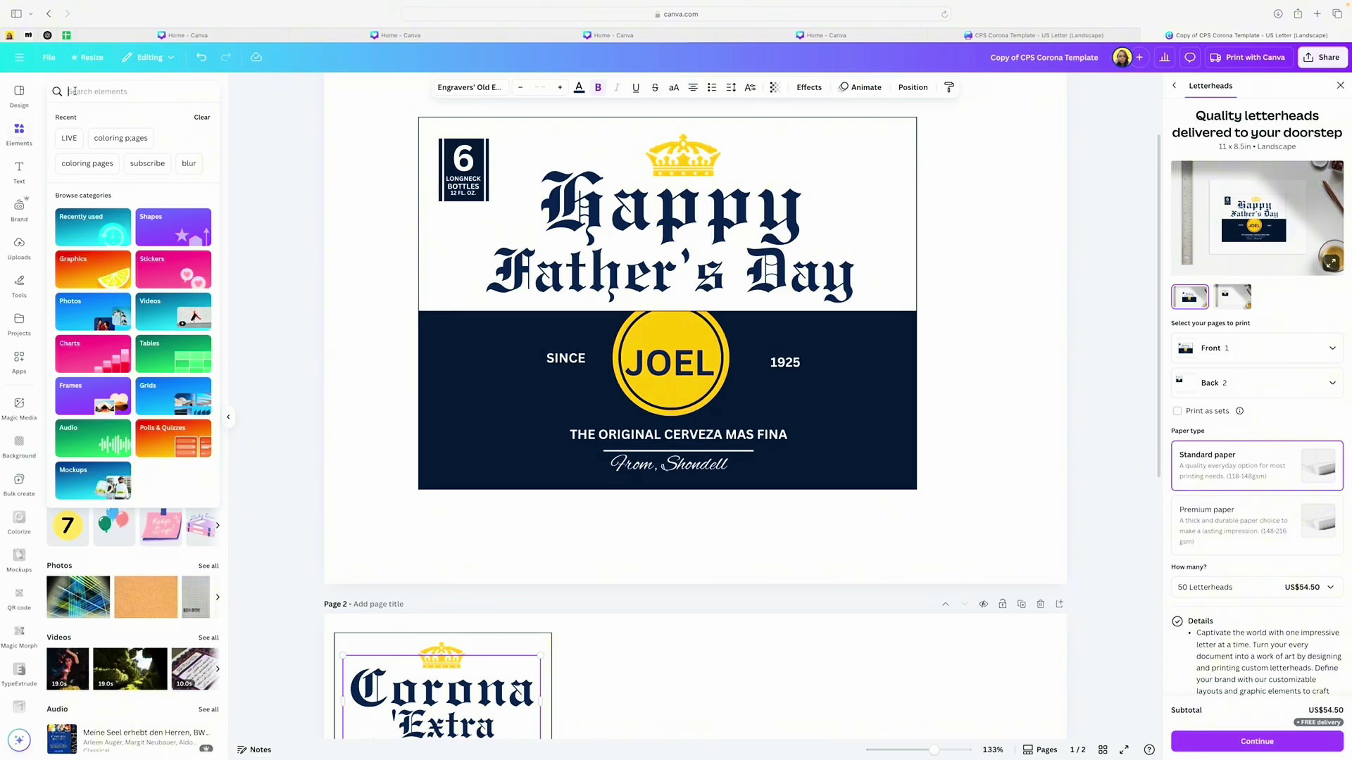
{"action": "type", "text": "frame"}
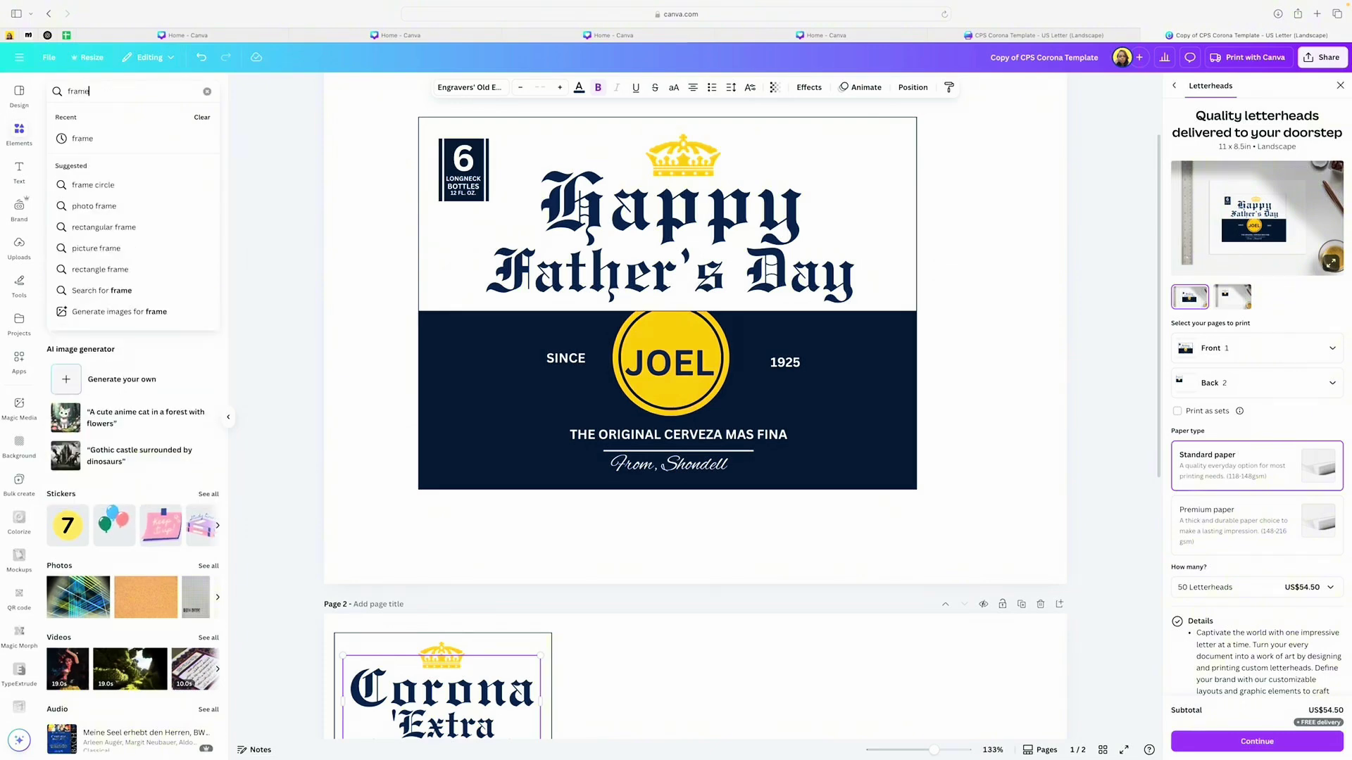
{"action": "key", "text": "Return"}
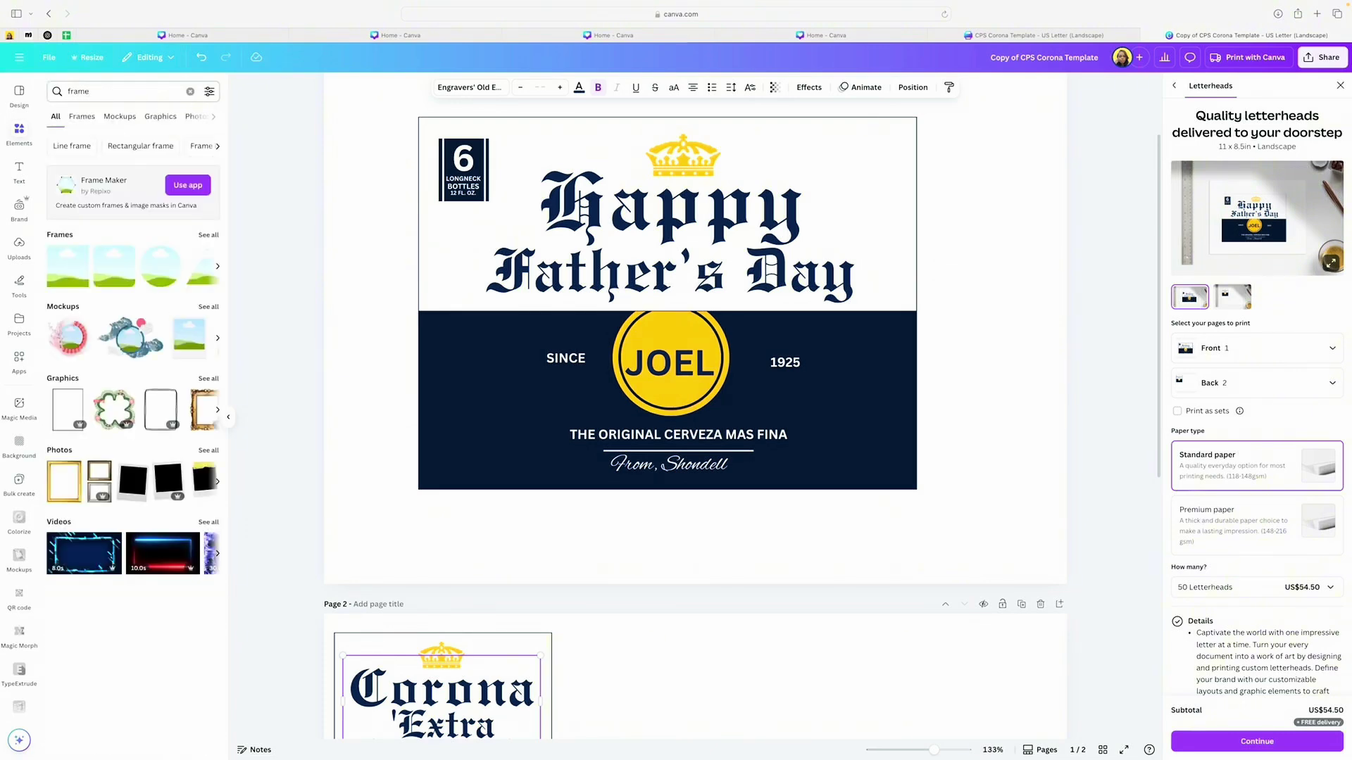
{"action": "left_click", "coordinate": [159, 267]}
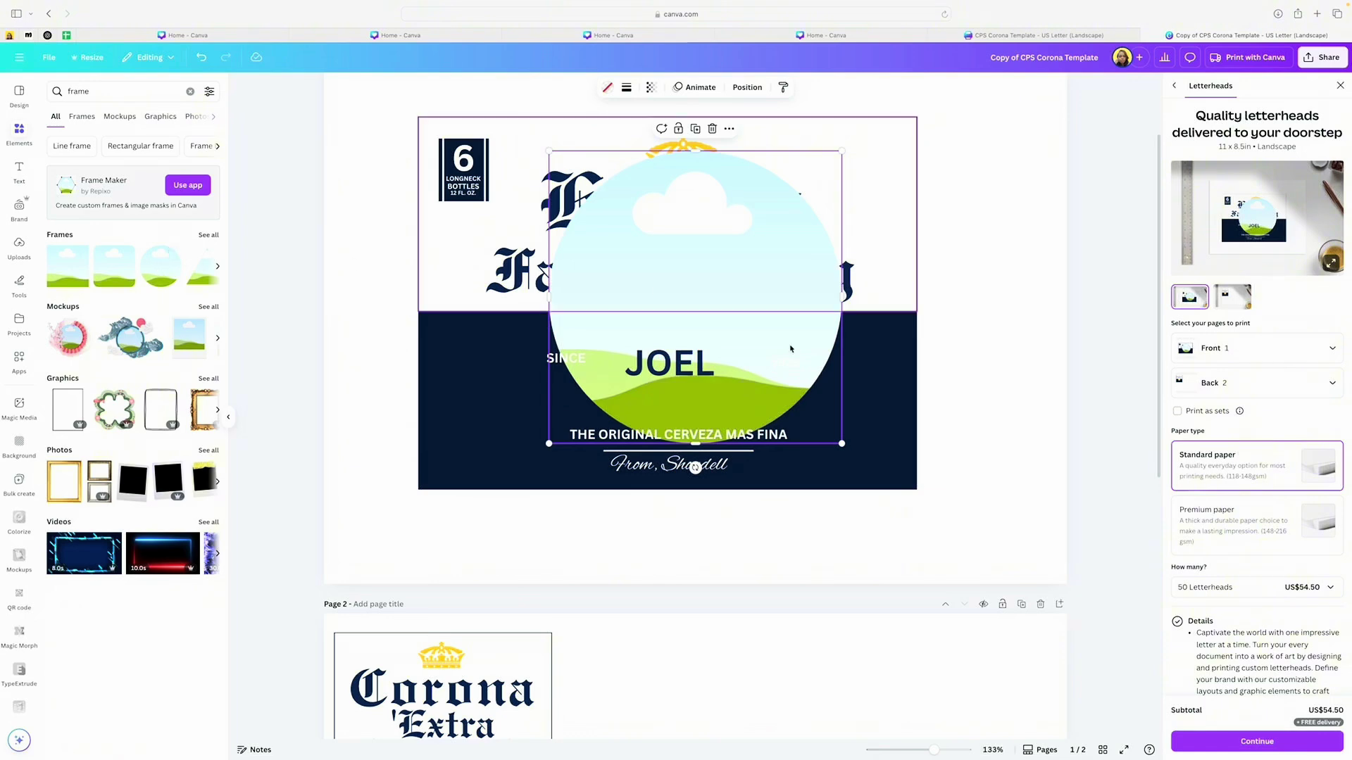
Step: Shrink the circular frame to about 1.4 in wide and position it inside the yellow seal's ring
{"action": "left_click_drag", "start_coordinate": [842, 443], "coordinate": [716, 400]}
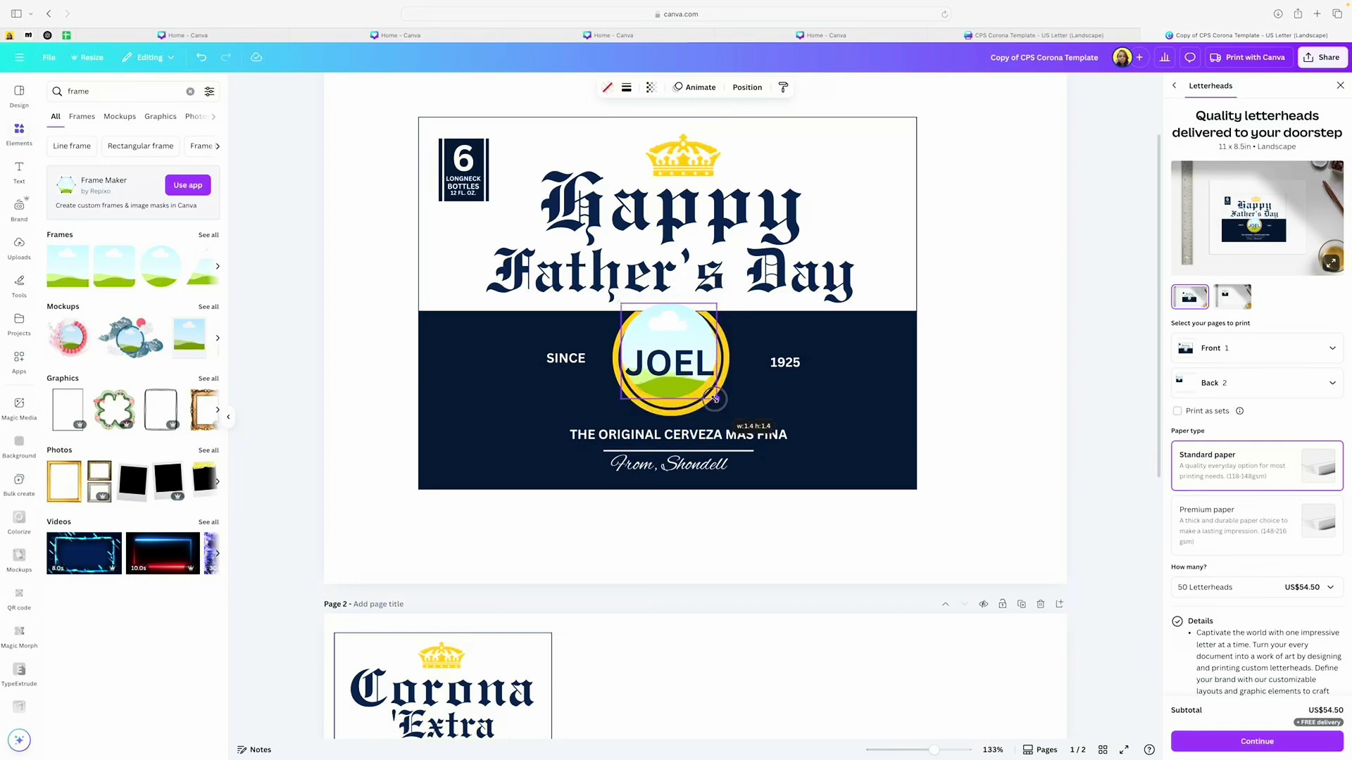
{"action": "left_click_drag", "start_coordinate": [673, 335], "coordinate": [672, 339]}
{"action": "left_click", "coordinate": [955, 391]}
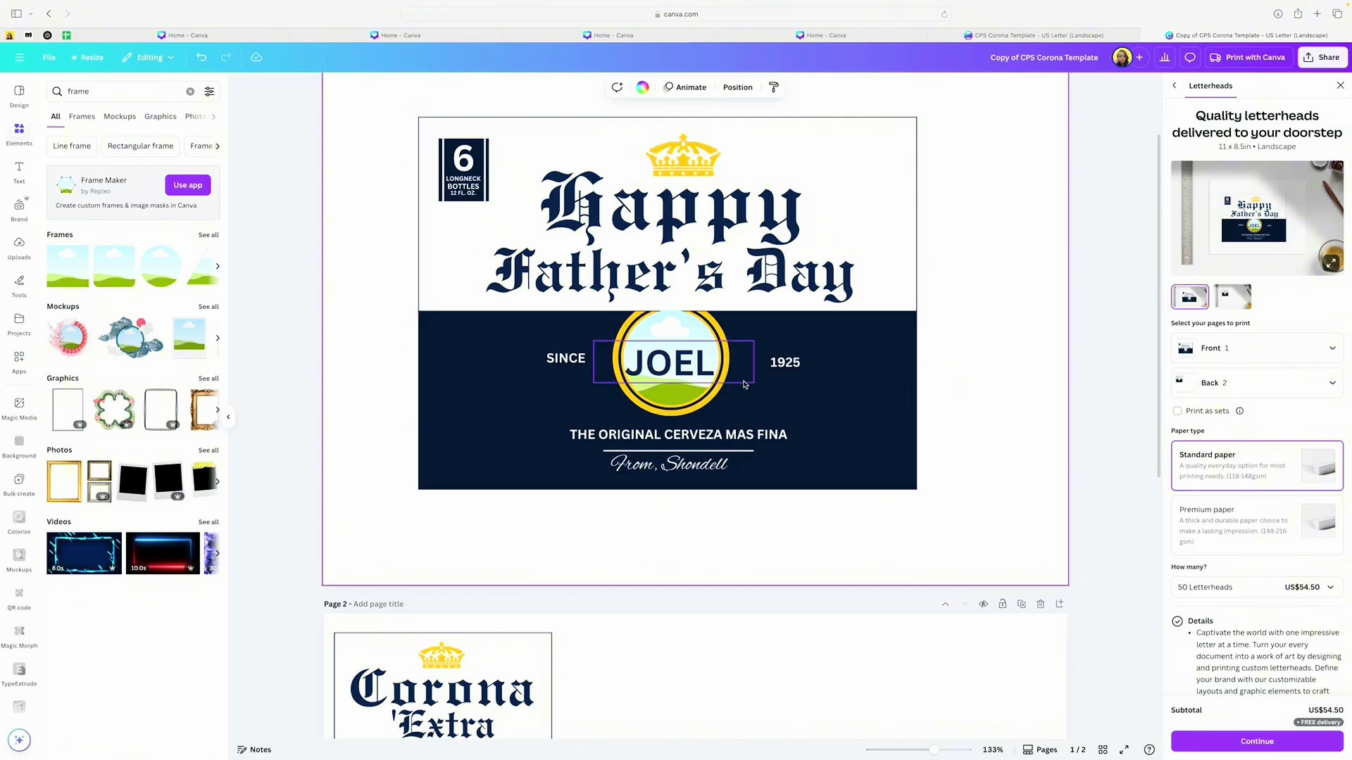
{"action": "left_click", "coordinate": [701, 360]}
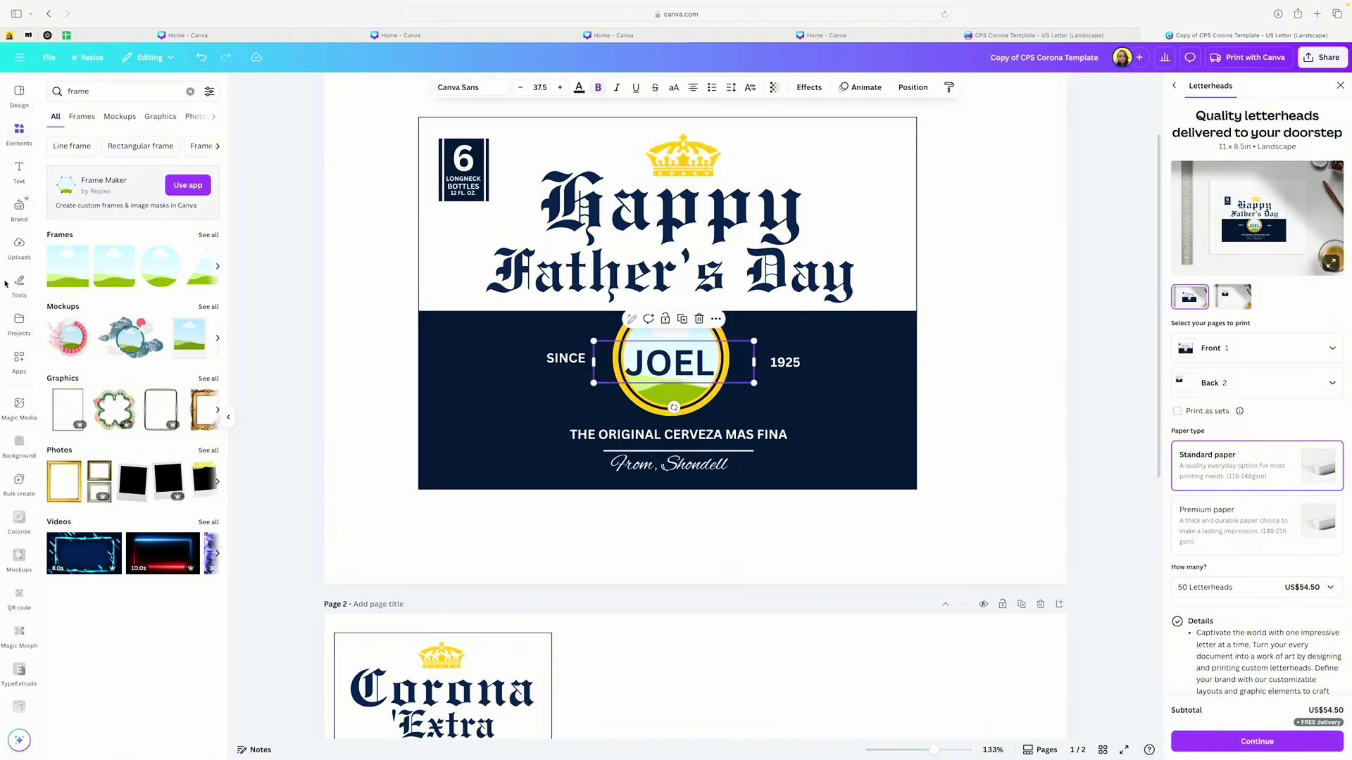
Step: Upload the ChatGPT Image May 24 PNG from Downloads and place the photo in the circular frame
{"action": "left_click", "coordinate": [20, 246]}
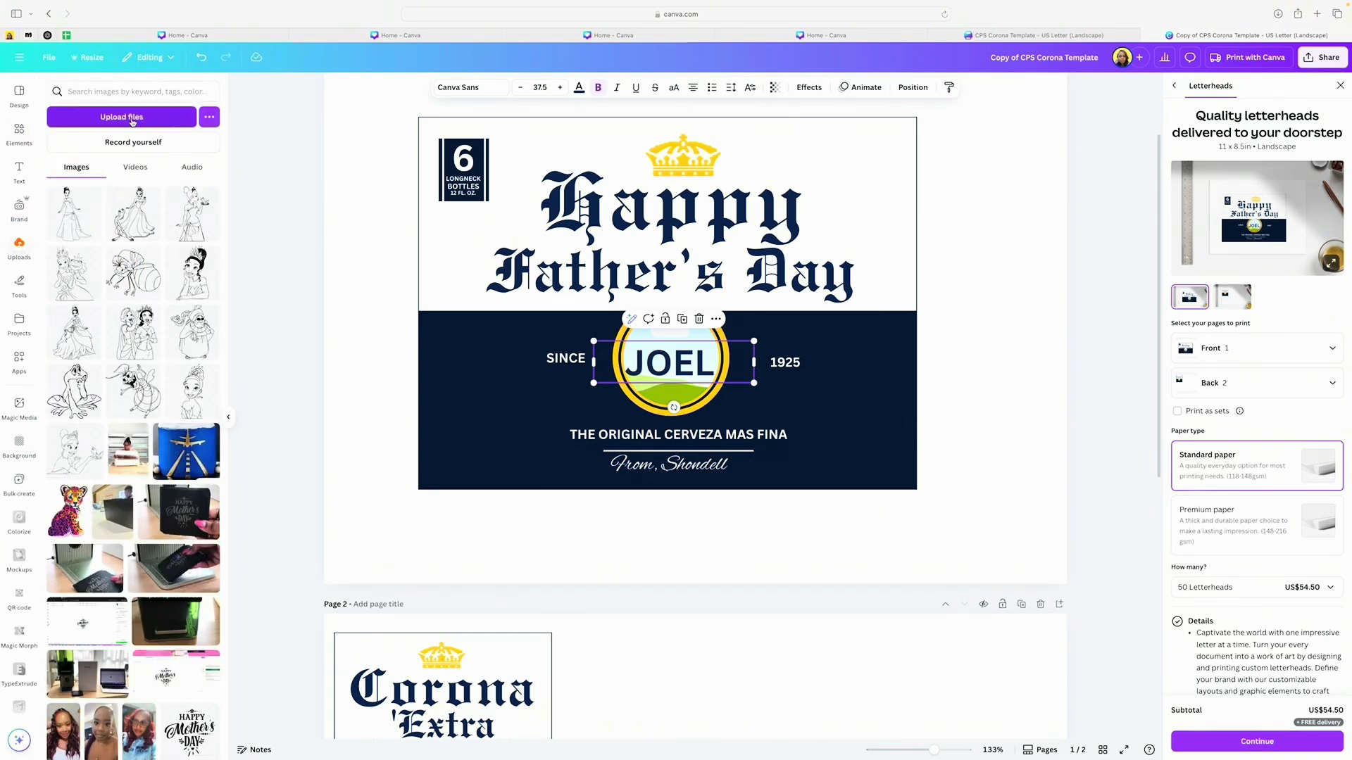
{"action": "left_click", "coordinate": [120, 119]}
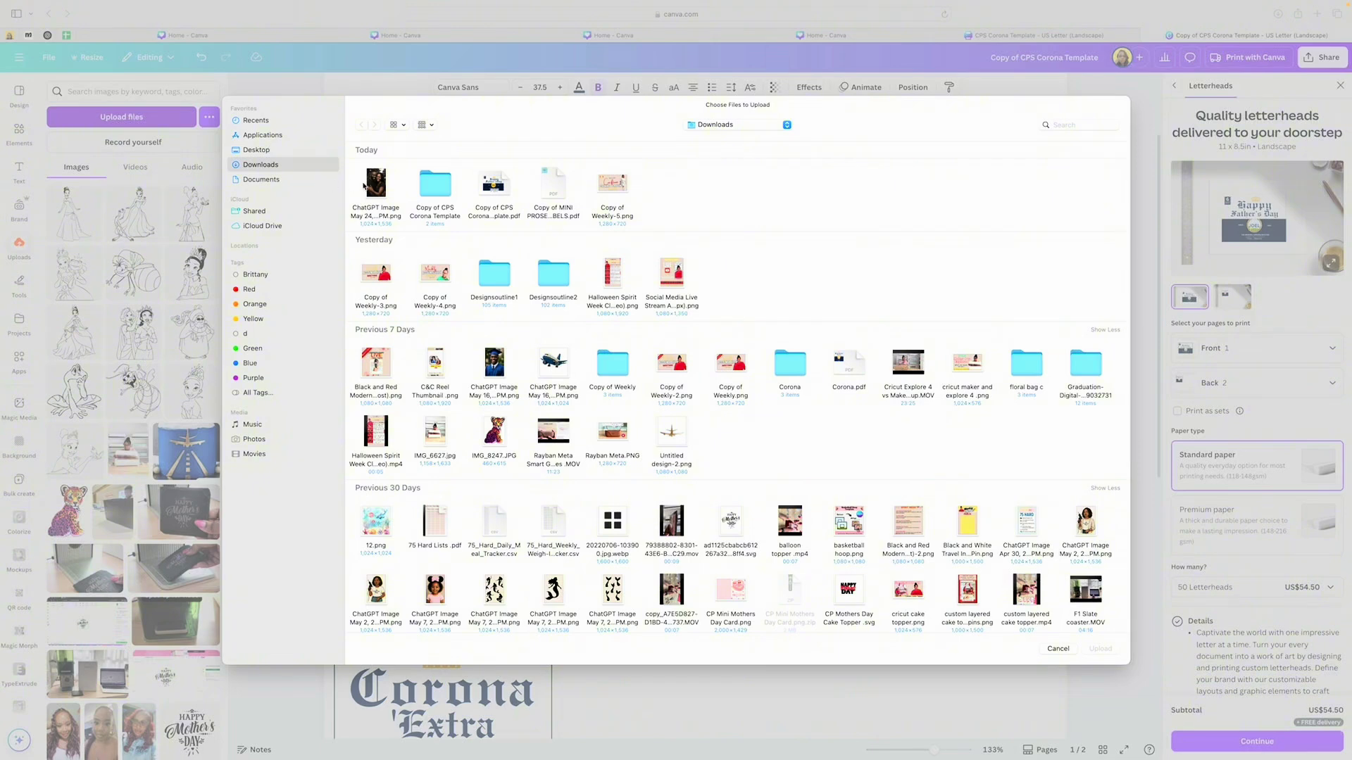
{"action": "left_click", "coordinate": [377, 184]}
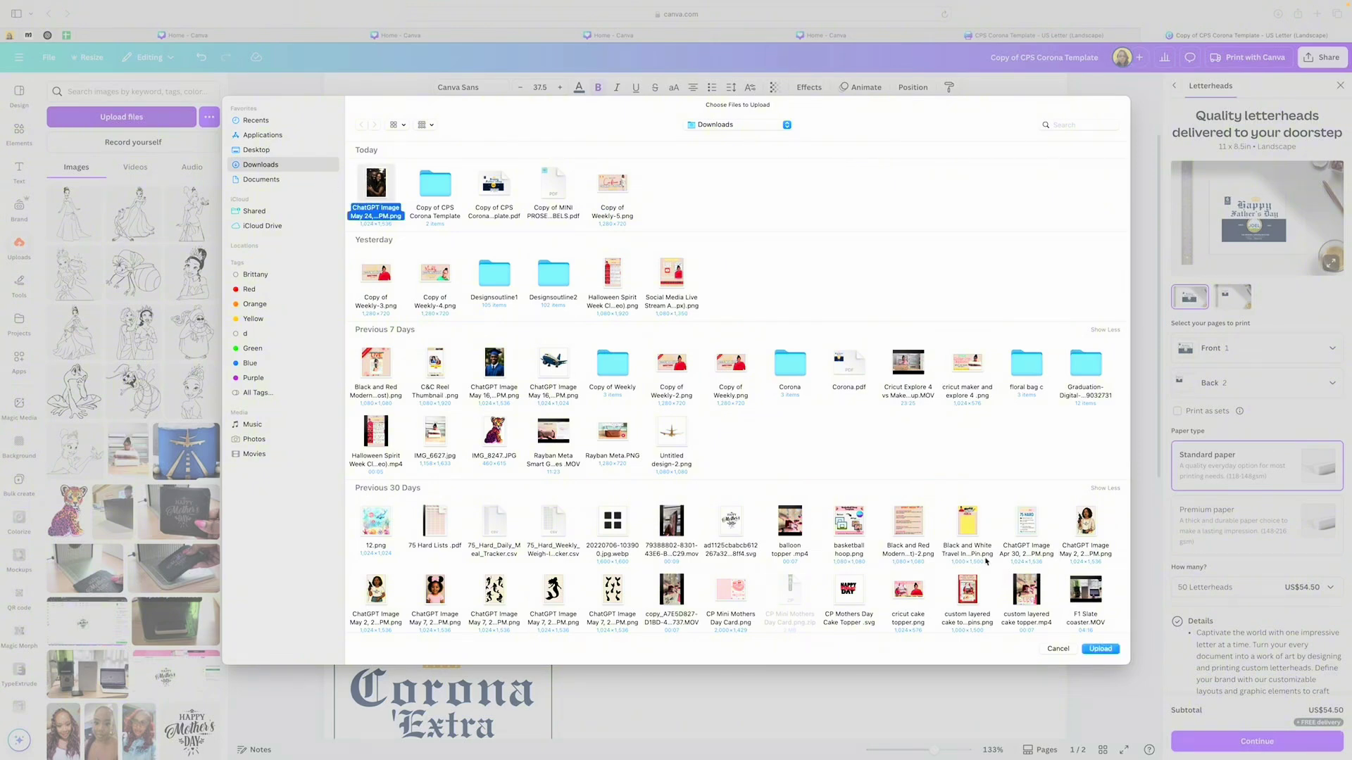
{"action": "left_click", "coordinate": [1100, 649]}
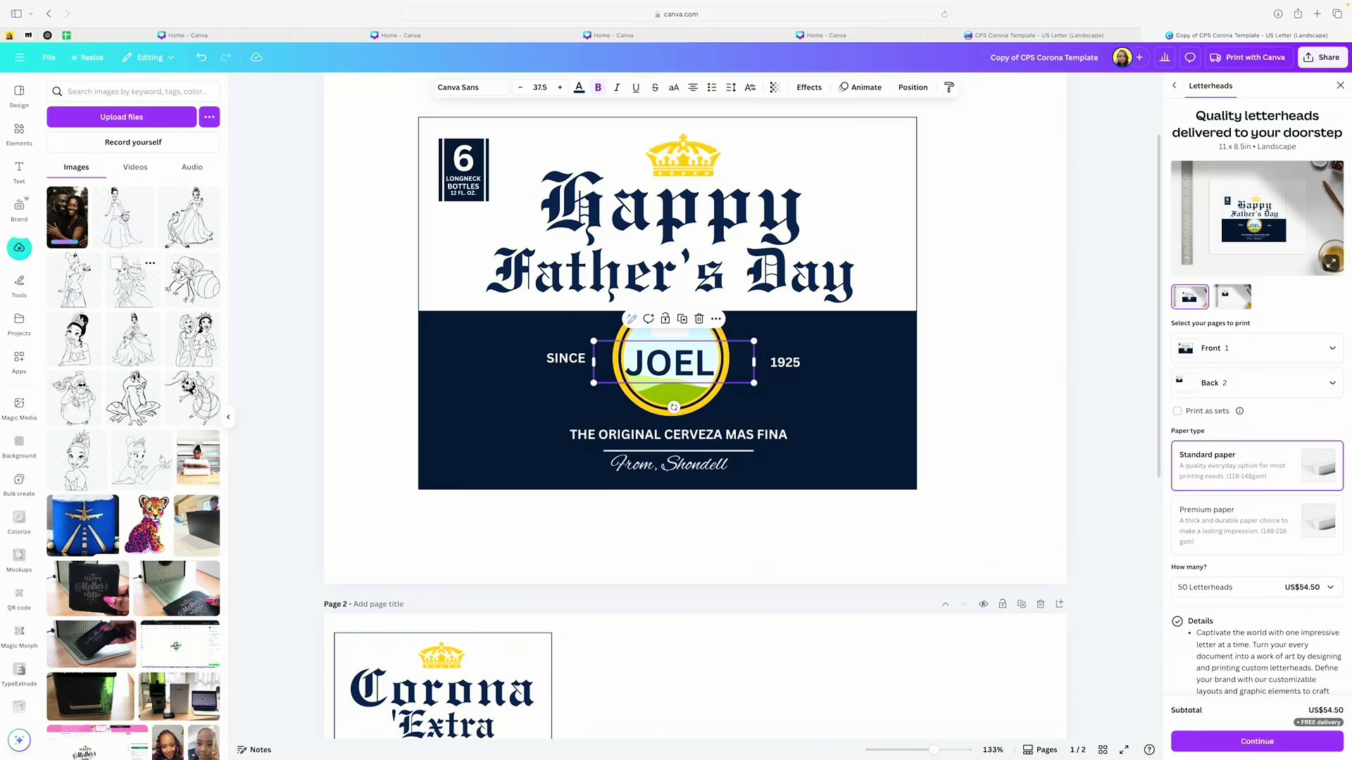
{"action": "left_click", "coordinate": [77, 222]}
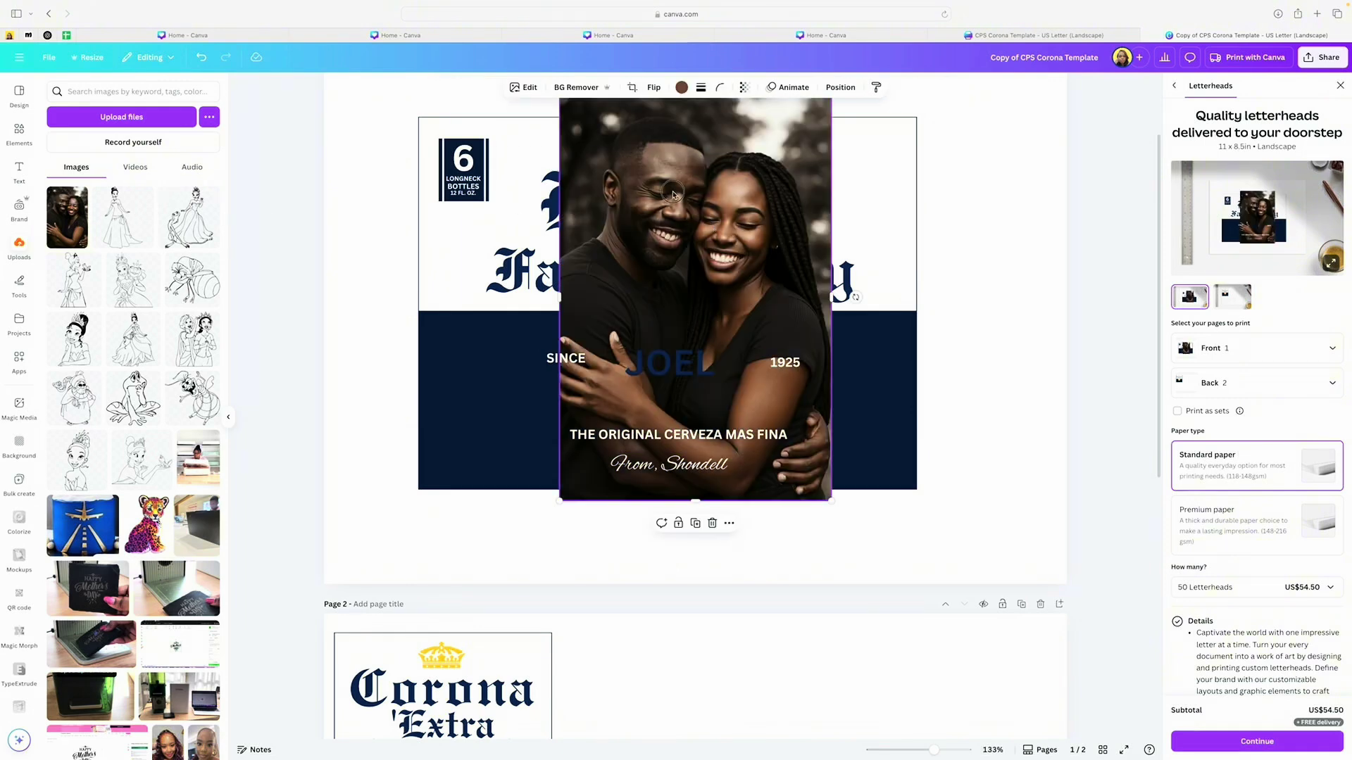
{"action": "left_click_drag", "start_coordinate": [672, 194], "coordinate": [740, 363]}
Step: Move the name off the photo onto the navy band, and shift the photo down inside the circular frame to show both faces
{"action": "left_click", "coordinate": [673, 356]}
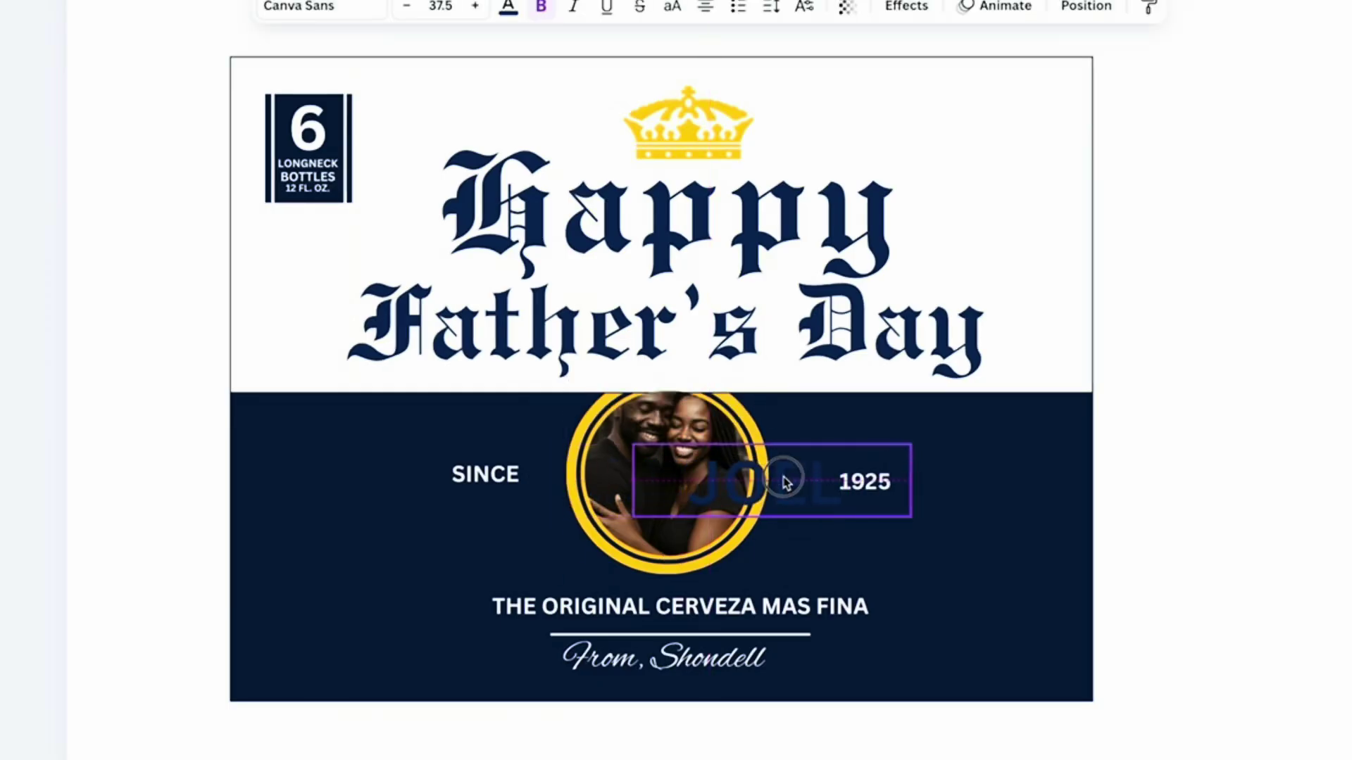
{"action": "left_click_drag", "start_coordinate": [786, 483], "coordinate": [995, 558]}
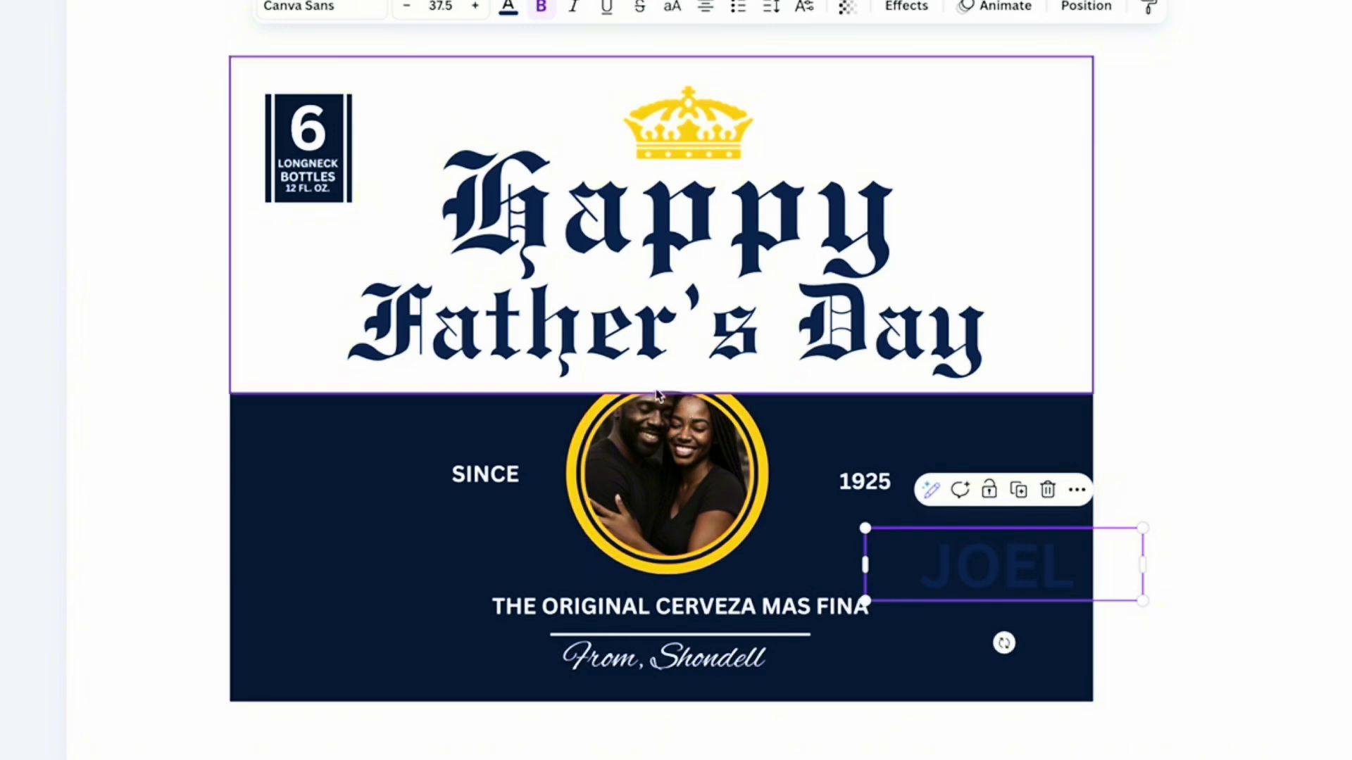
{"action": "double_click", "coordinate": [667, 453]}
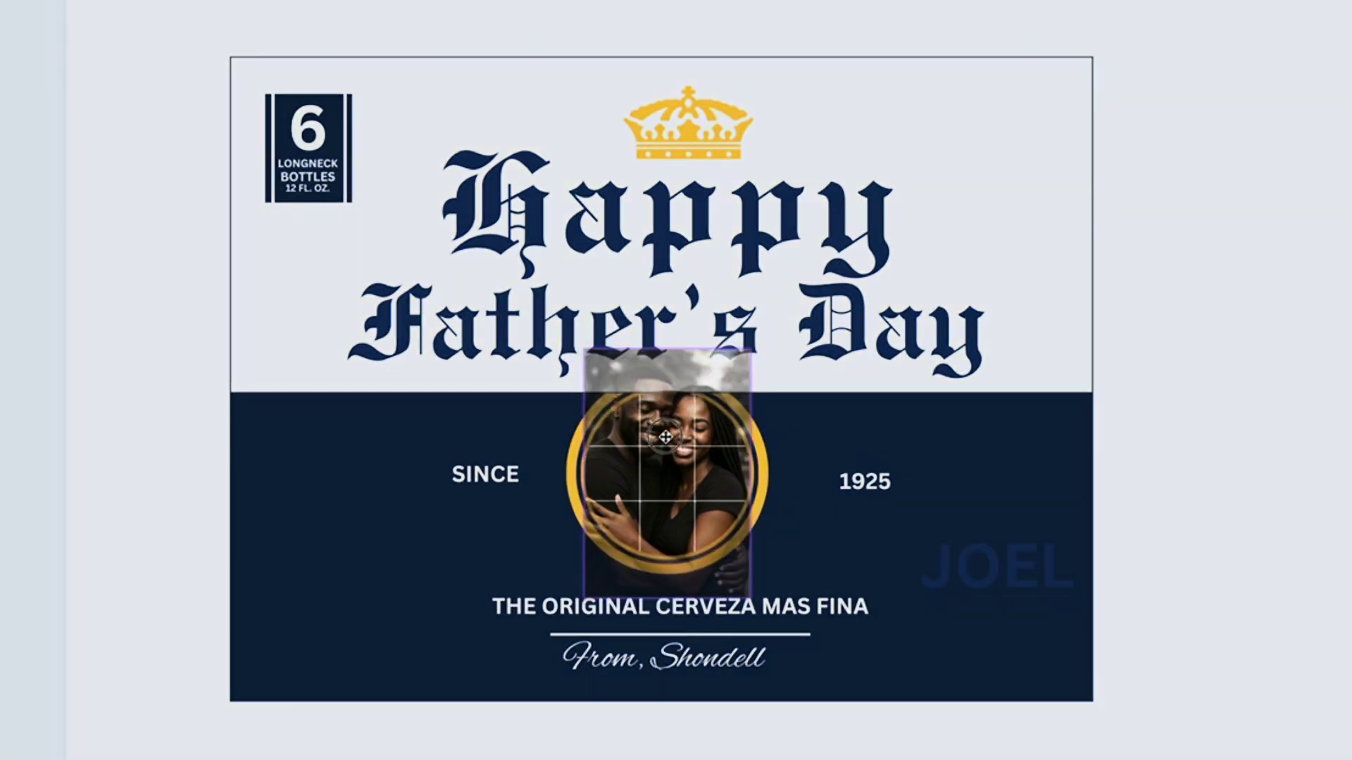
{"action": "left_click_drag", "start_coordinate": [665, 437], "coordinate": [709, 481]}
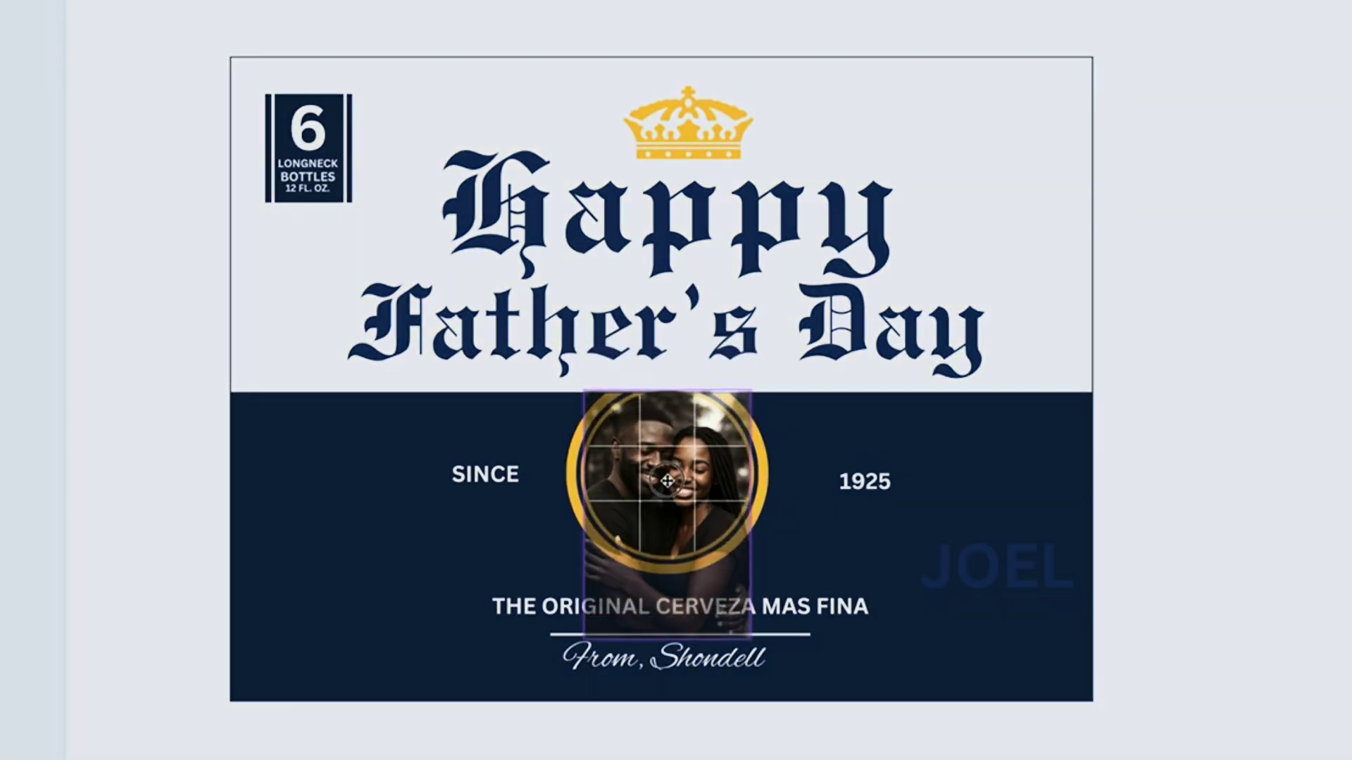
{"action": "left_click", "coordinate": [817, 452]}
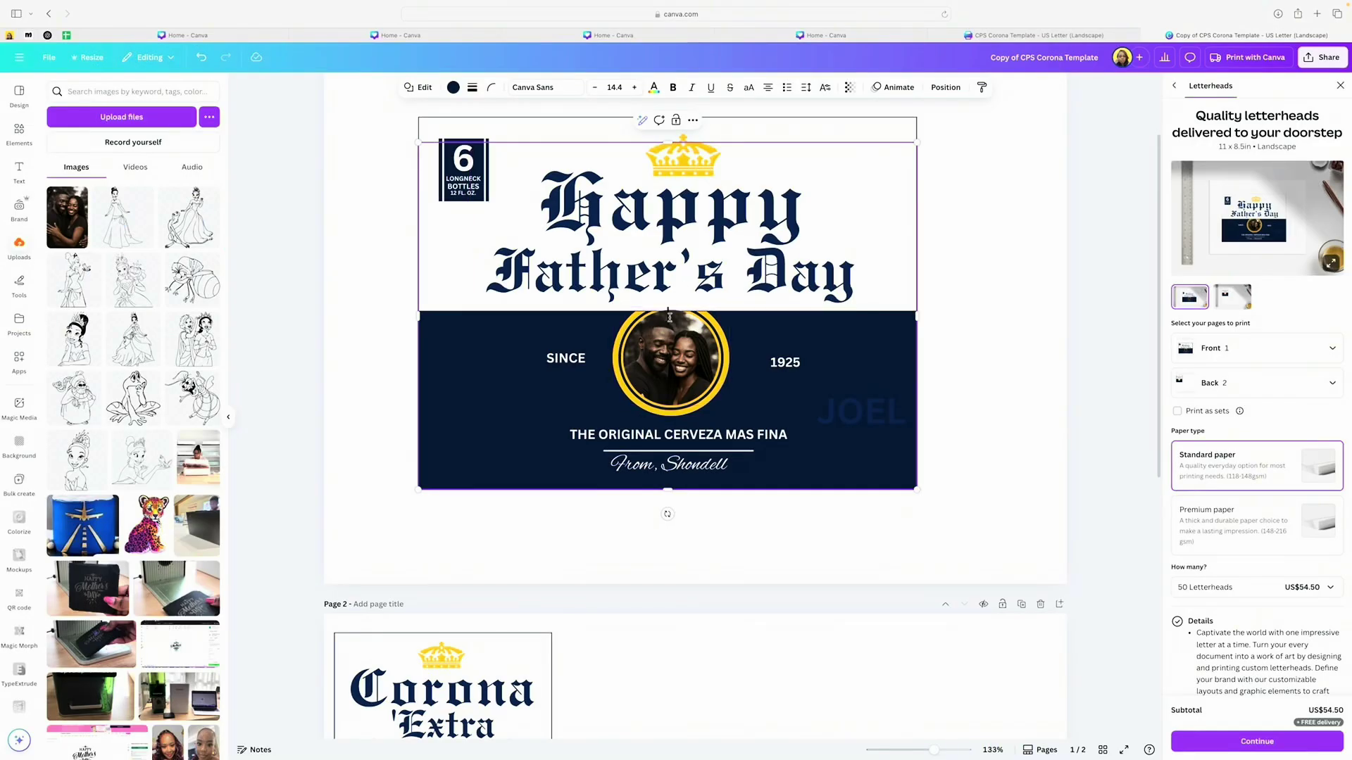
Step: Send the framed photo one layer backward
{"action": "left_click", "coordinate": [700, 340]}
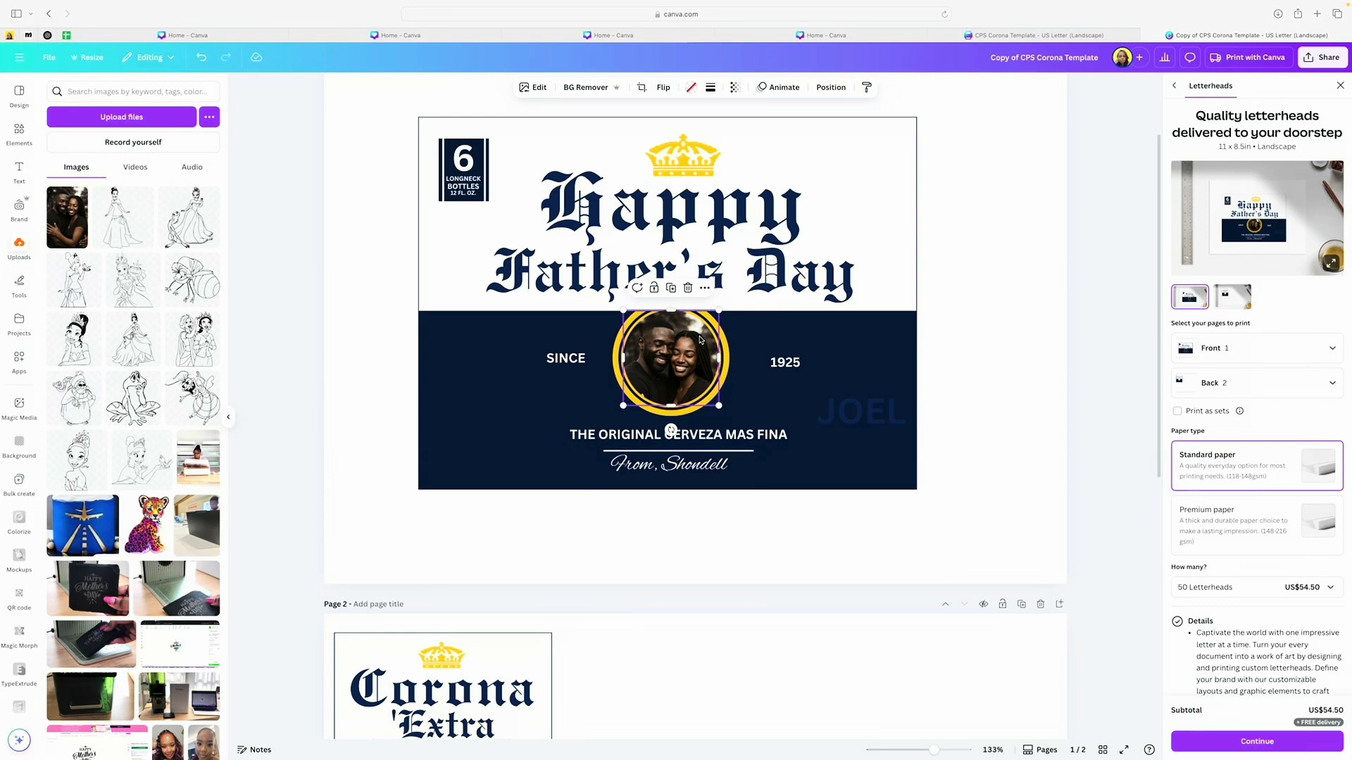
{"action": "left_click", "coordinate": [818, 90]}
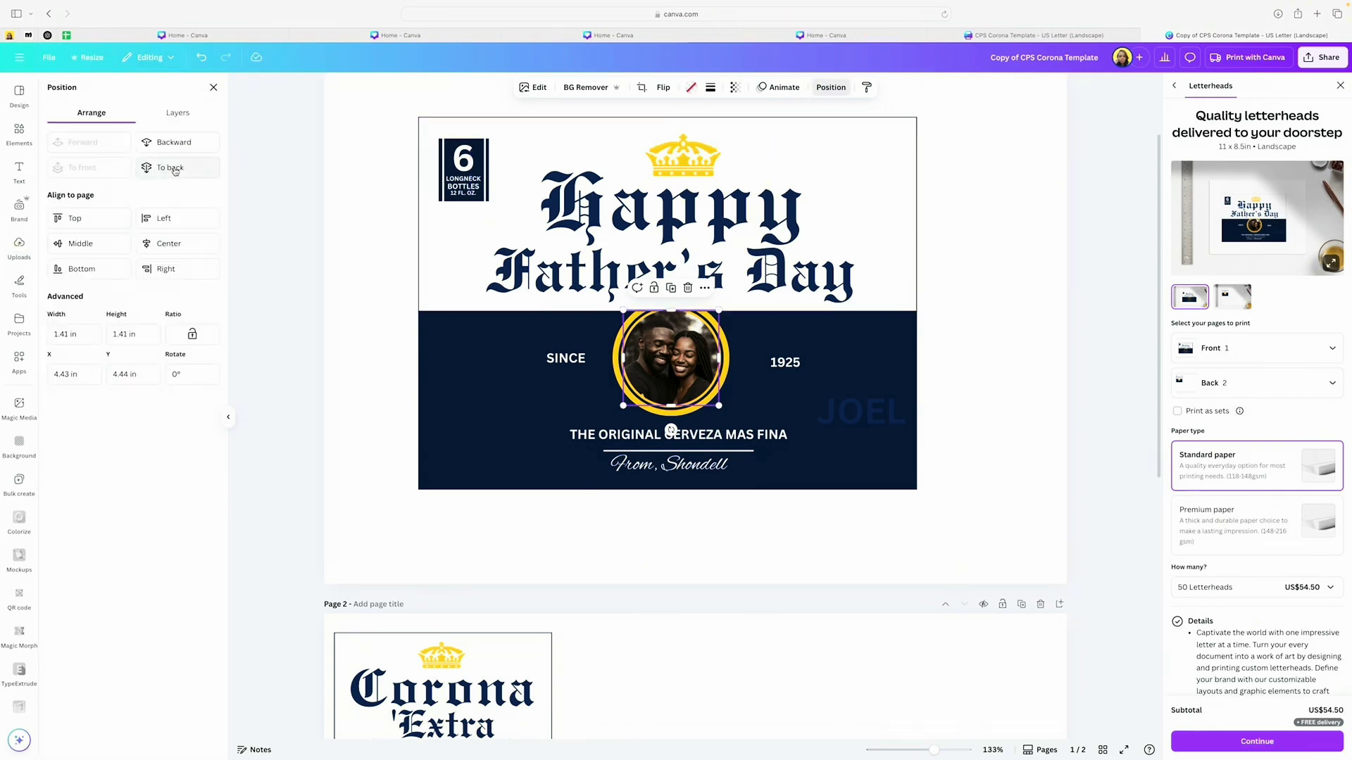
{"action": "left_click", "coordinate": [169, 143]}
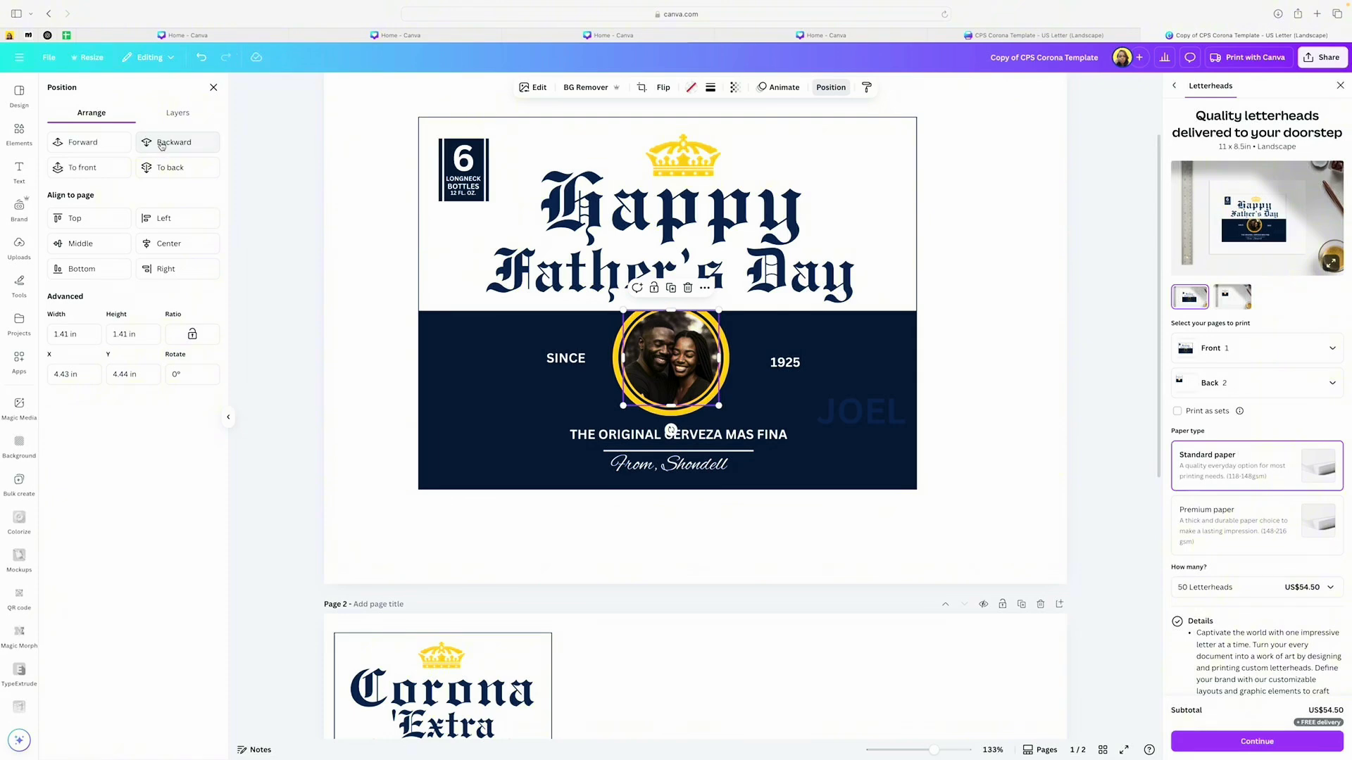
{"action": "left_click", "coordinate": [446, 321]}
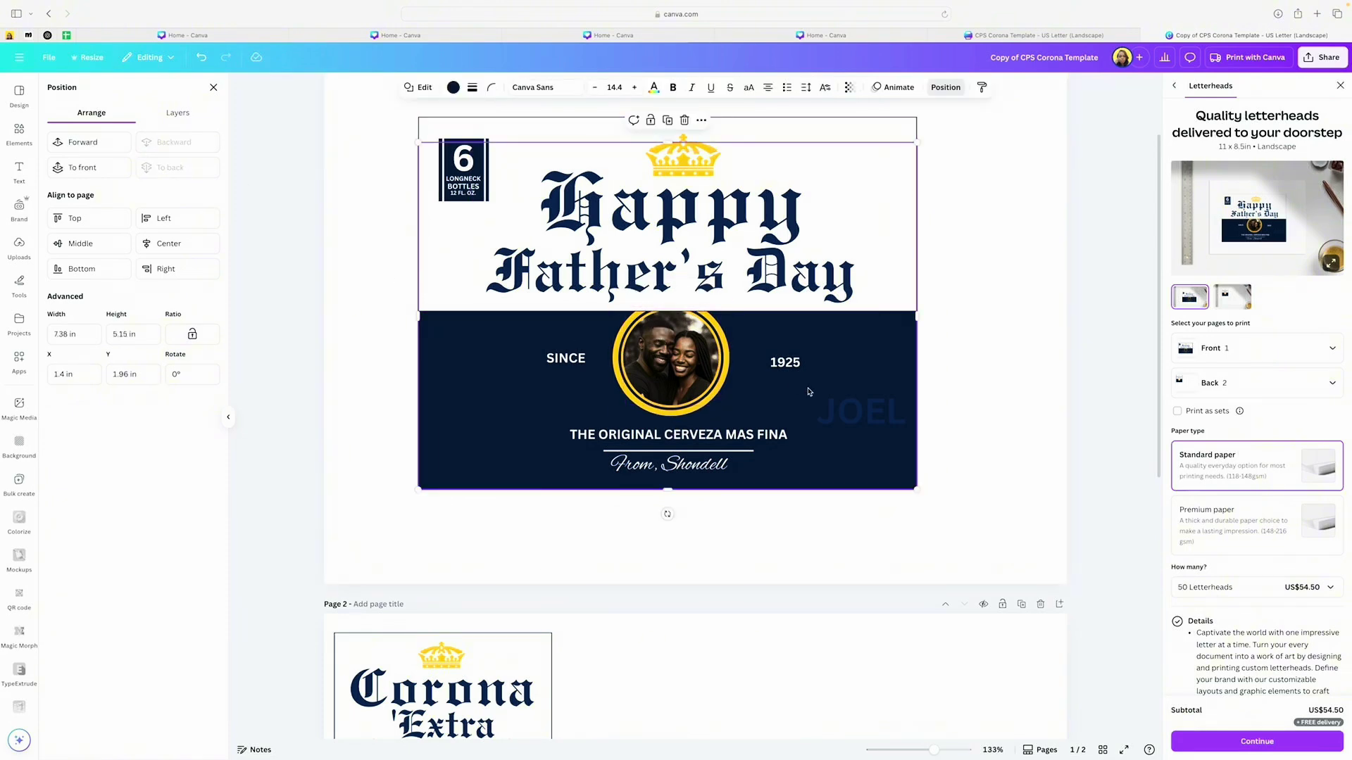
{"action": "left_click_drag", "start_coordinate": [864, 413], "coordinate": [666, 374]}
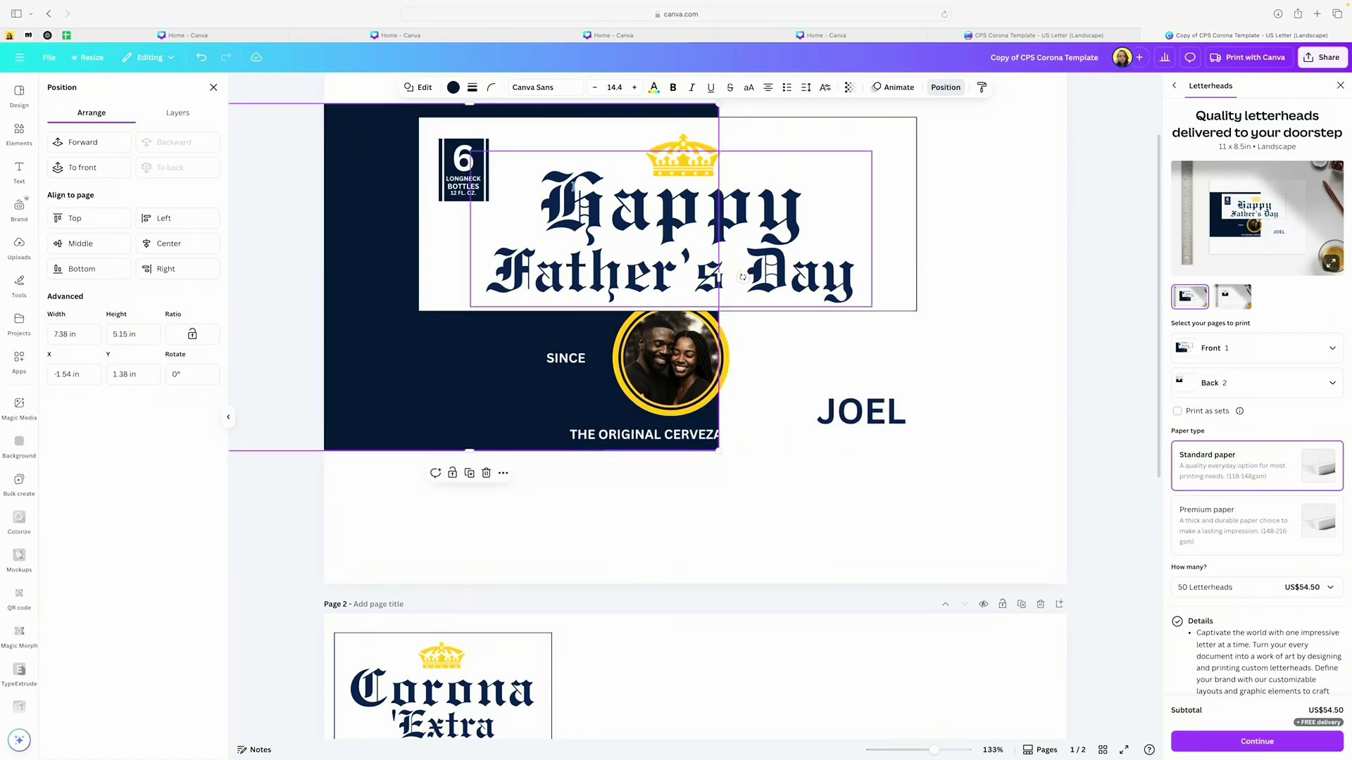
{"action": "left_click", "coordinate": [201, 62]}
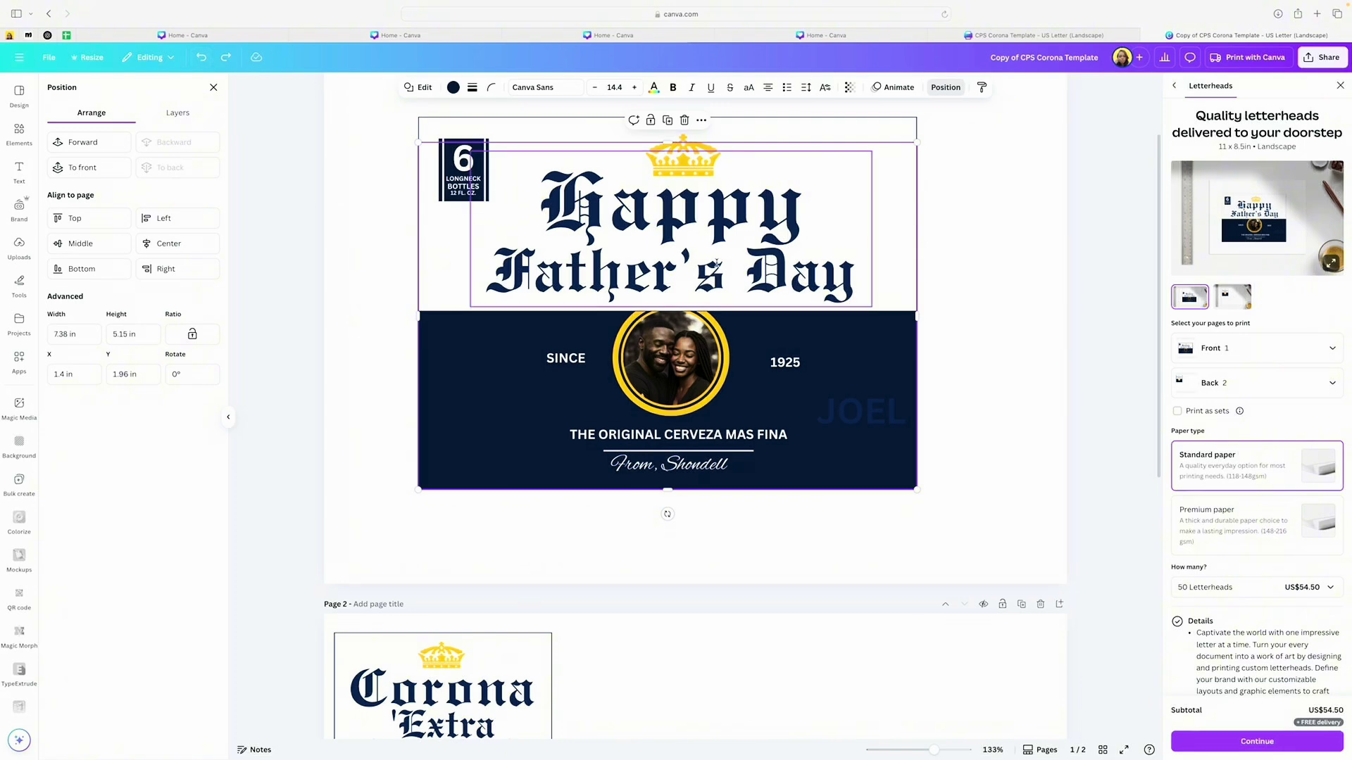
Step: Move the name over the lower part of the circular photo and shrink it to font size 23.2
{"action": "left_click", "coordinate": [865, 409]}
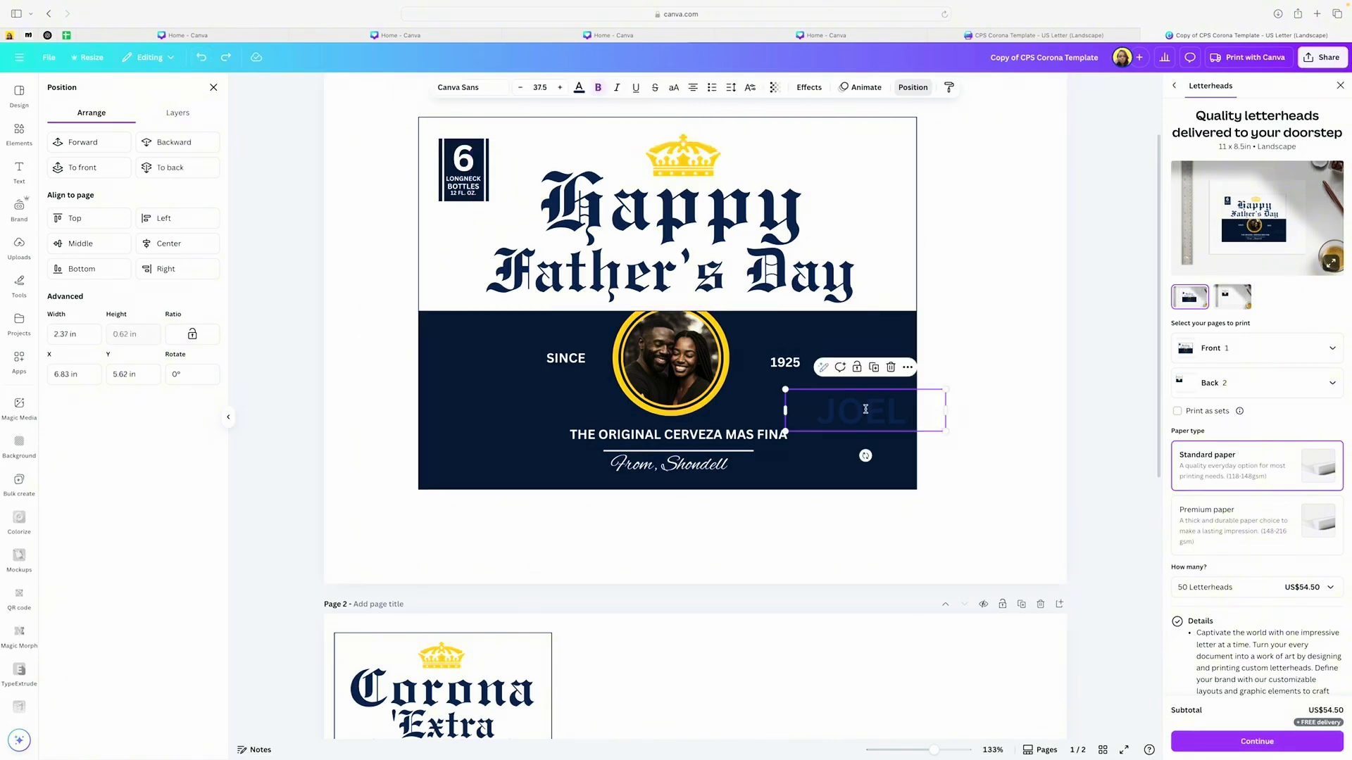
{"action": "left_click_drag", "start_coordinate": [864, 409], "coordinate": [677, 390]}
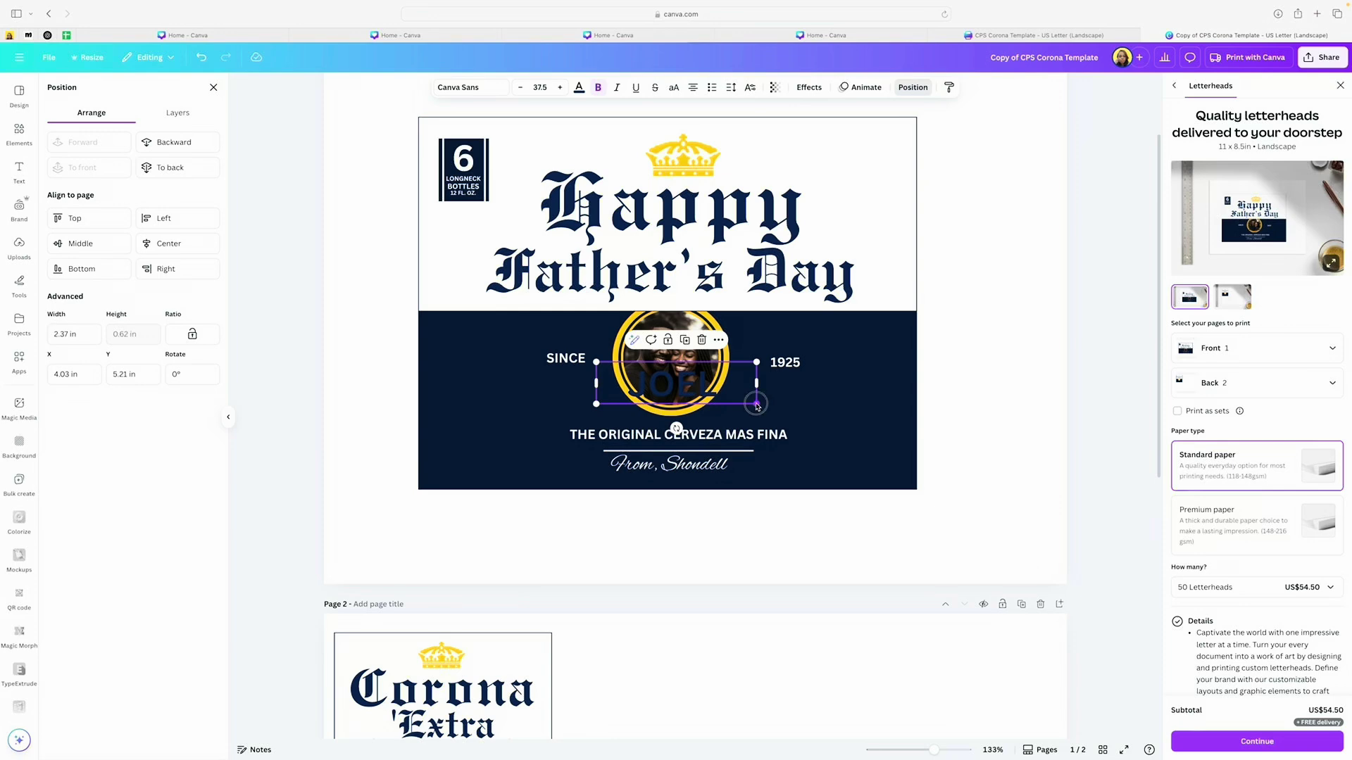
{"action": "left_click_drag", "start_coordinate": [756, 404], "coordinate": [675, 386]}
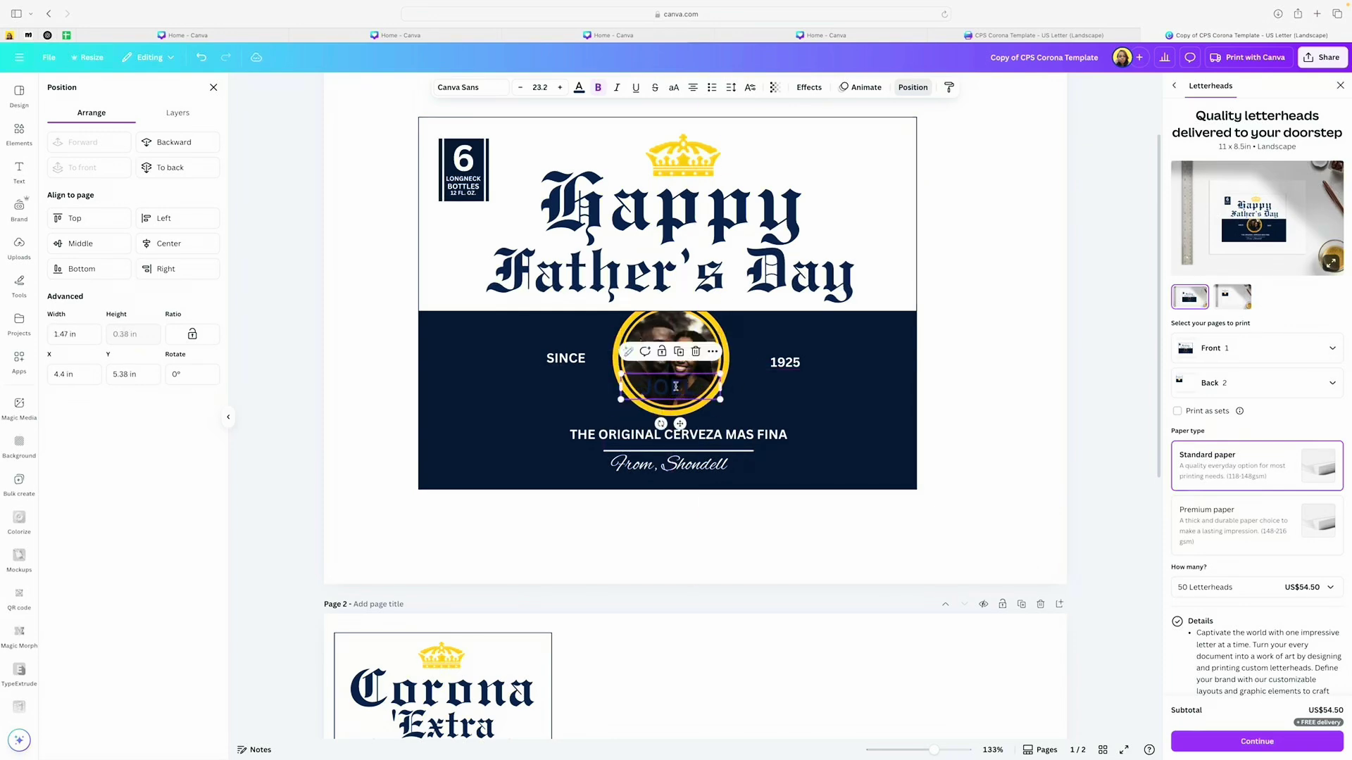
Step: Change the text color of the name over the circular photo to white
{"action": "double_click", "coordinate": [676, 386]}
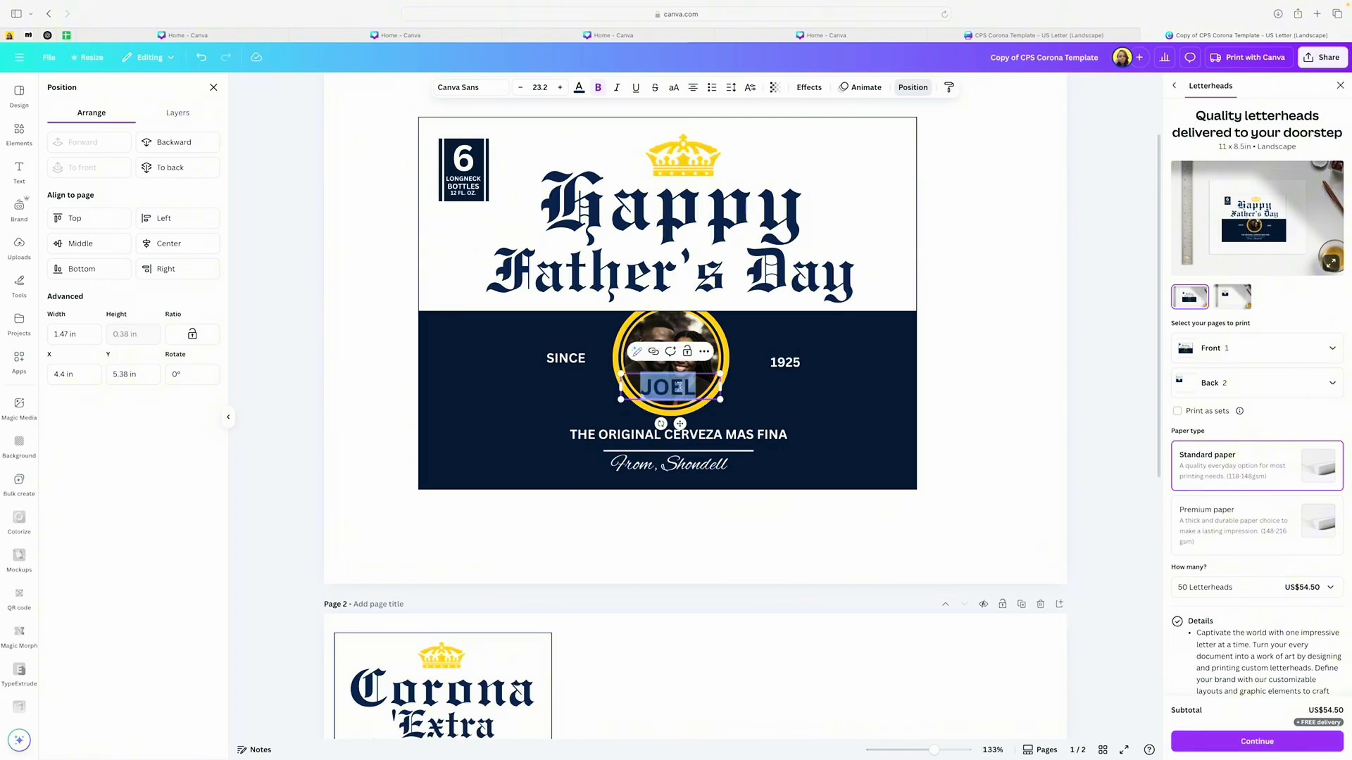
{"action": "left_click", "coordinate": [579, 89]}
{"action": "left_click", "coordinate": [88, 243]}
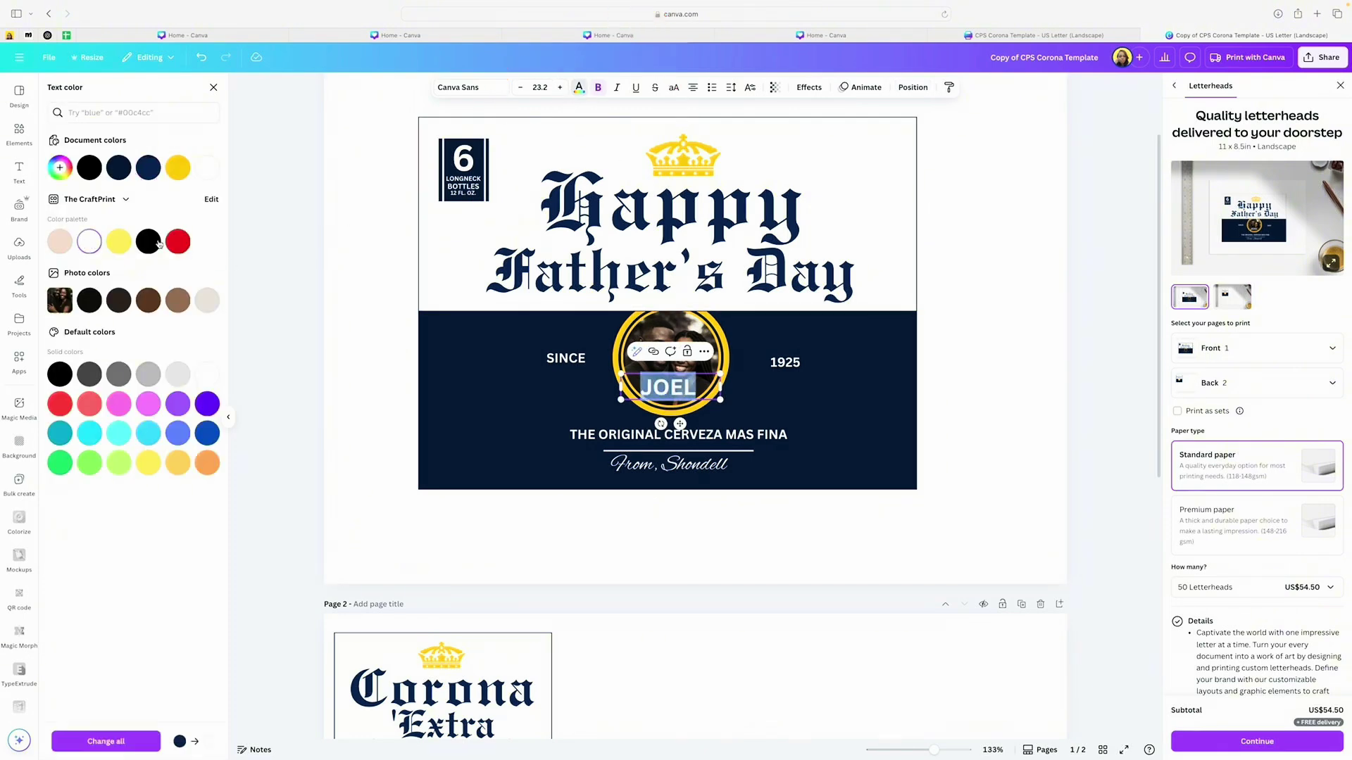
{"action": "left_click", "coordinate": [251, 243]}
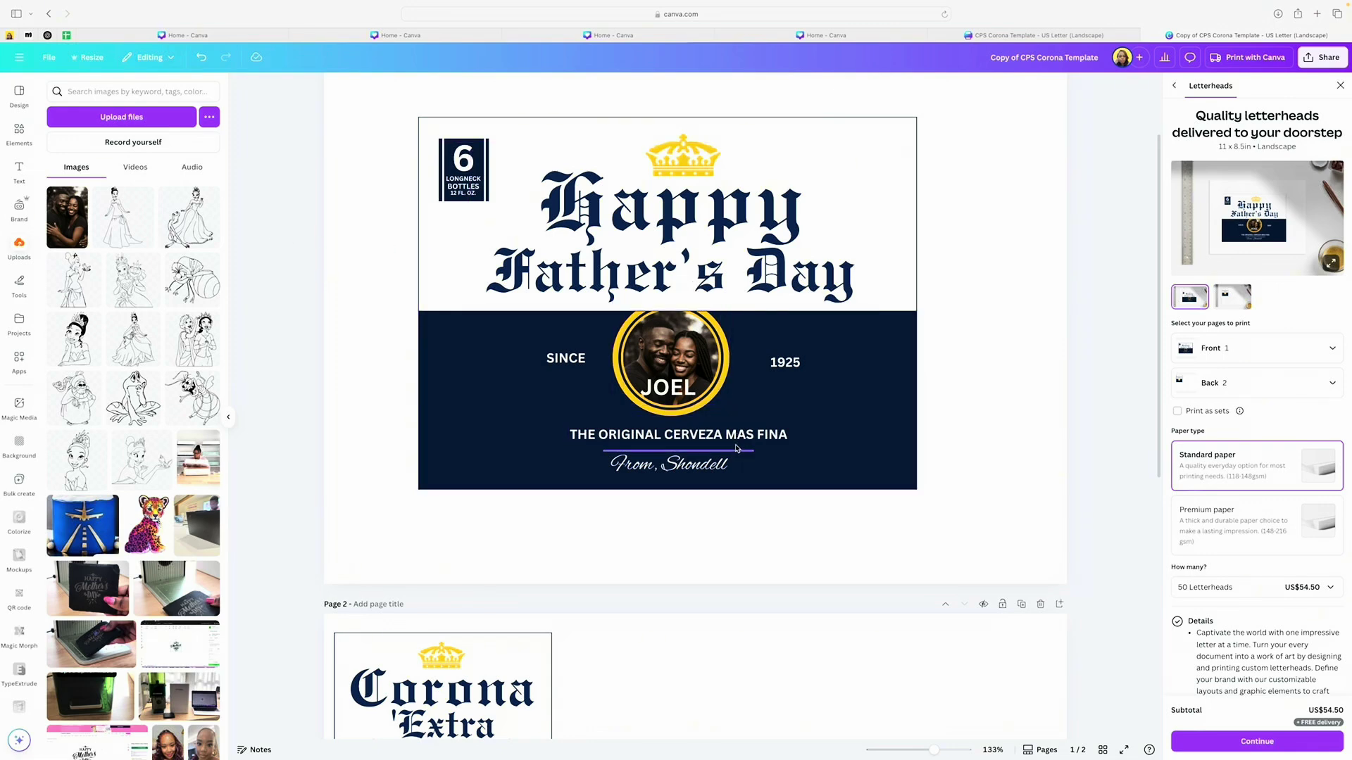
Step: Replace the "Corona Extra" title on the page 2 label with "Happy Father's Day" on two lines
{"action": "scroll", "coordinate": [607, 326], "scroll_direction": "down", "scroll_amount": 3}
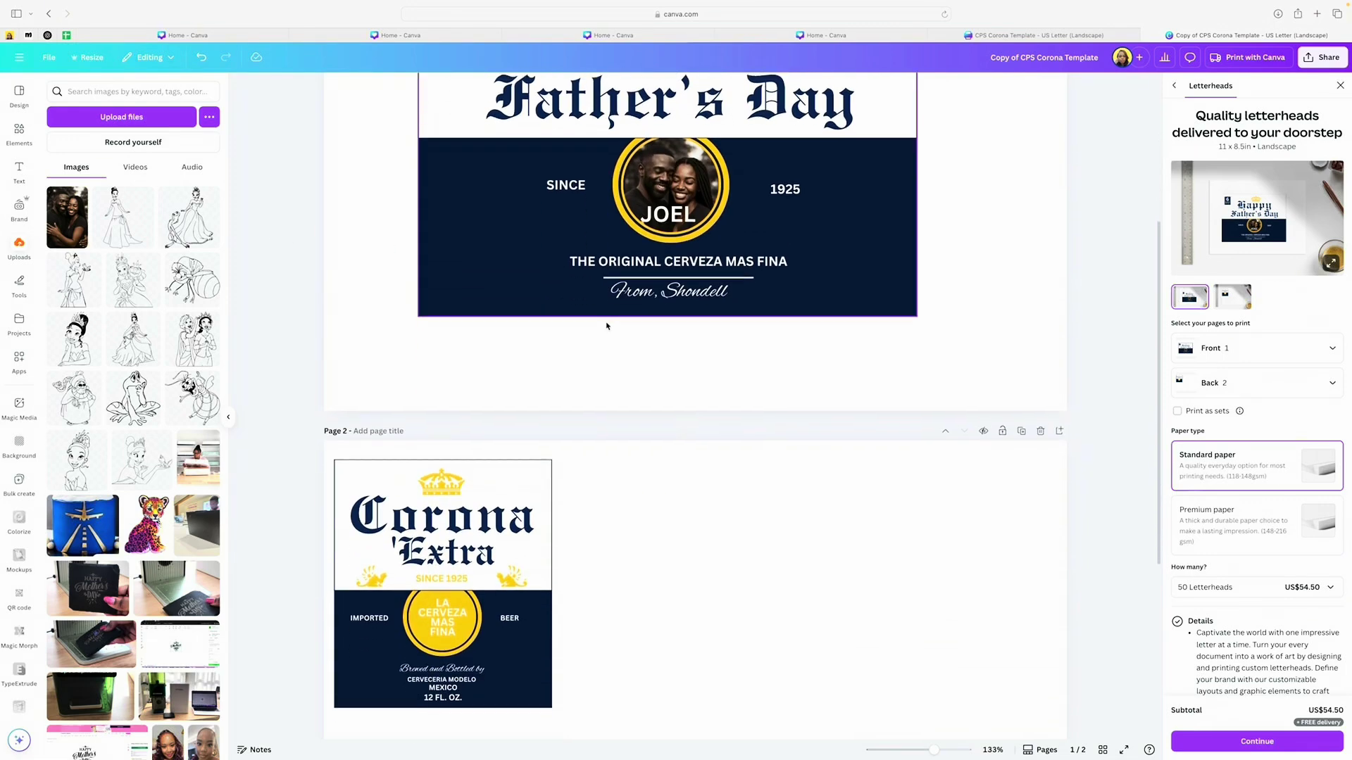
{"action": "scroll", "coordinate": [607, 326], "scroll_direction": "down", "scroll_amount": 1}
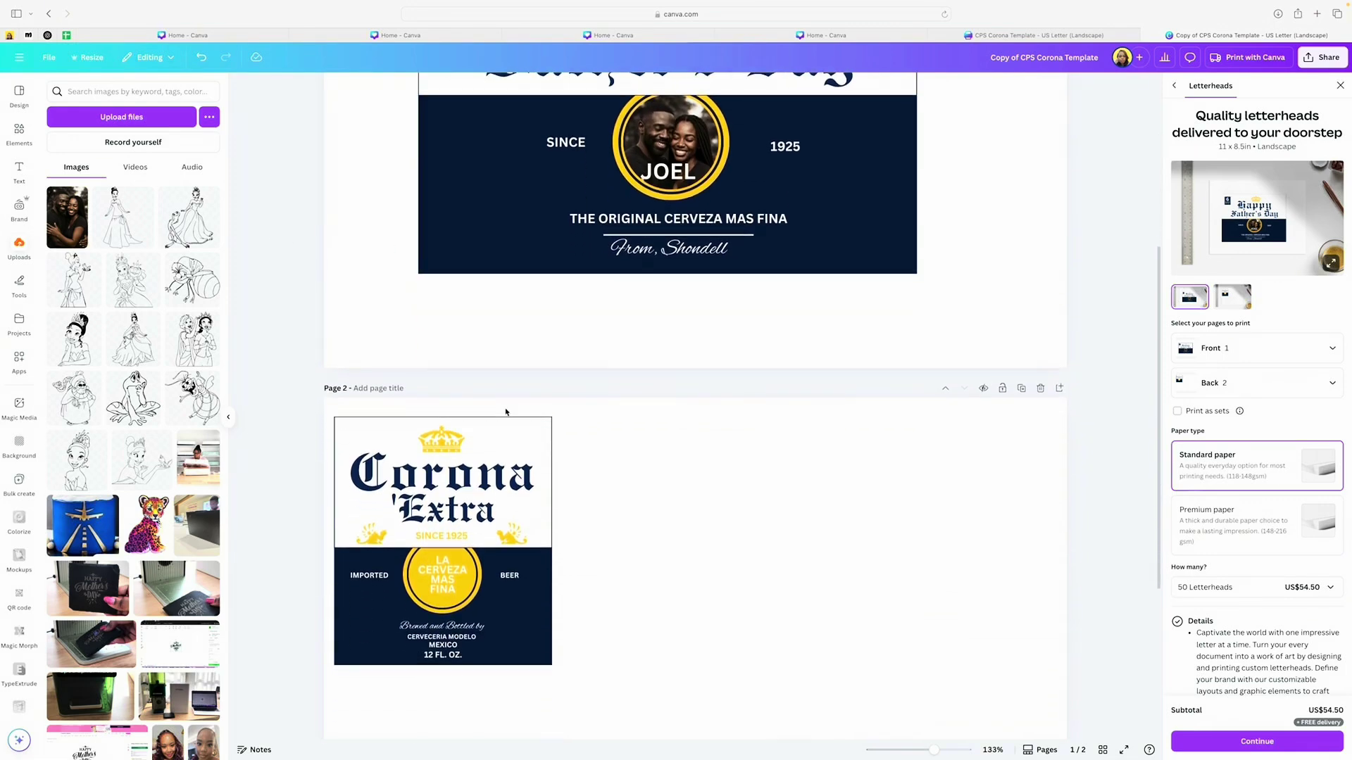
{"action": "double_click", "coordinate": [448, 476]}
{"action": "left_click", "coordinate": [448, 464]}
{"action": "double_click", "coordinate": [449, 464]}
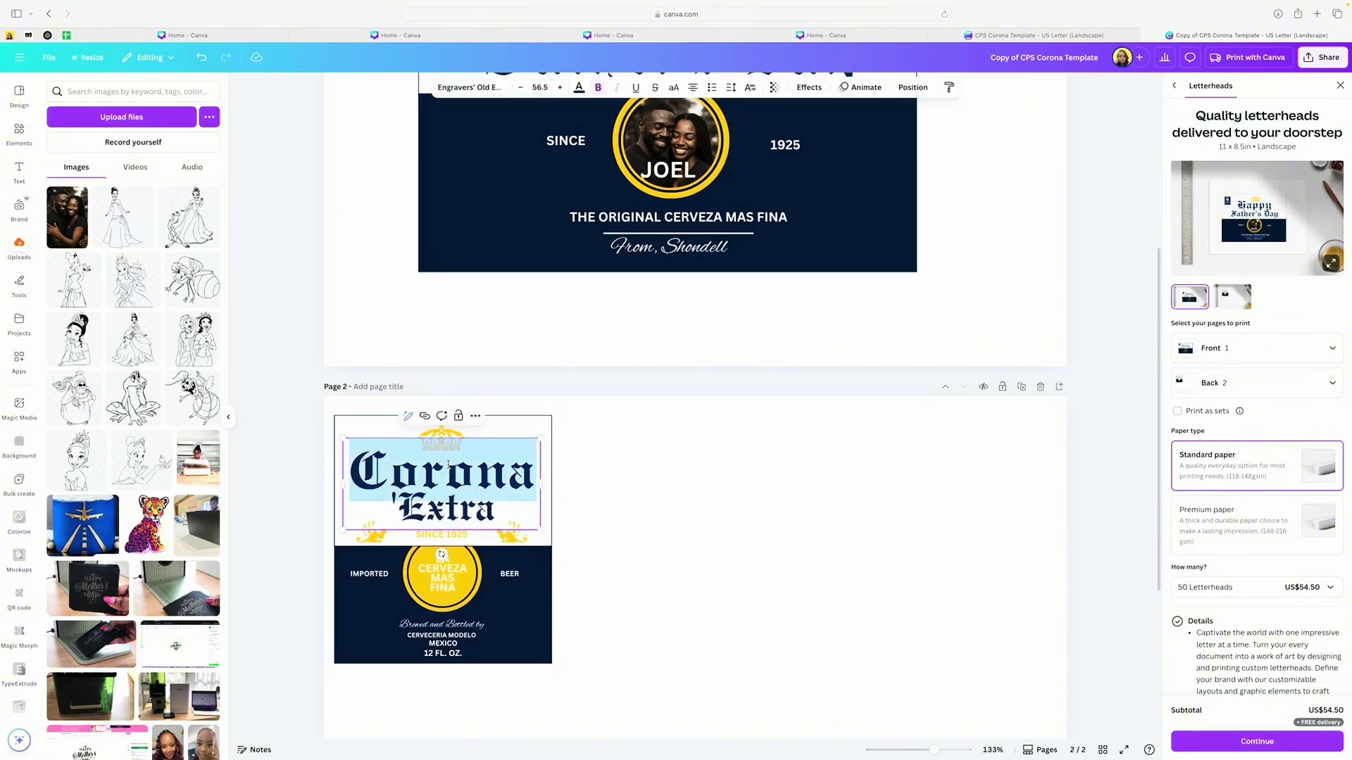
{"action": "type", "text": "Happy"}
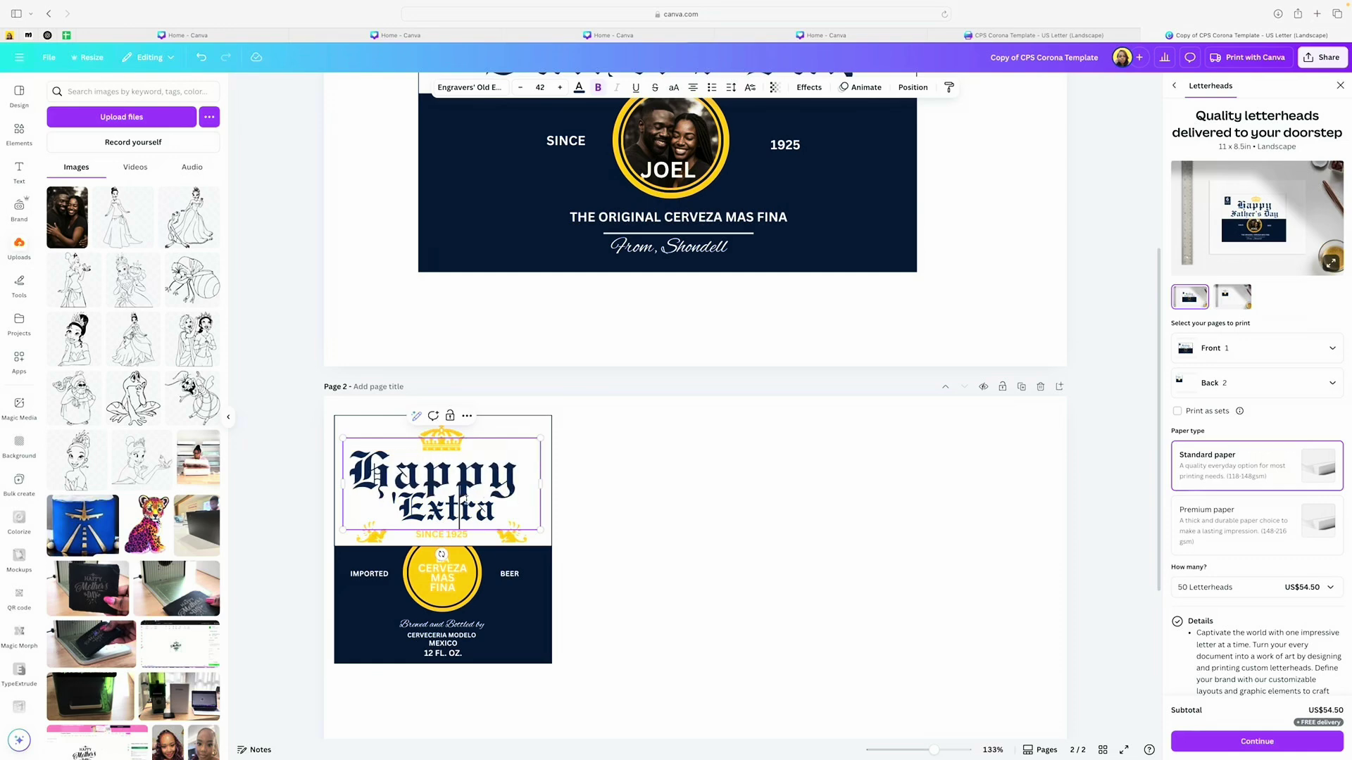
{"action": "key", "text": "shift+Down"}
{"action": "type", "text": "Father's Day"}
Step: Resize the page 2 title to about 2.8 in wide, adjust its spacing and fit it between the crown and "SINCE 1925"
{"action": "left_click_drag", "start_coordinate": [541, 500], "coordinate": [600, 500]}
{"action": "left_click_drag", "start_coordinate": [596, 512], "coordinate": [531, 507]}
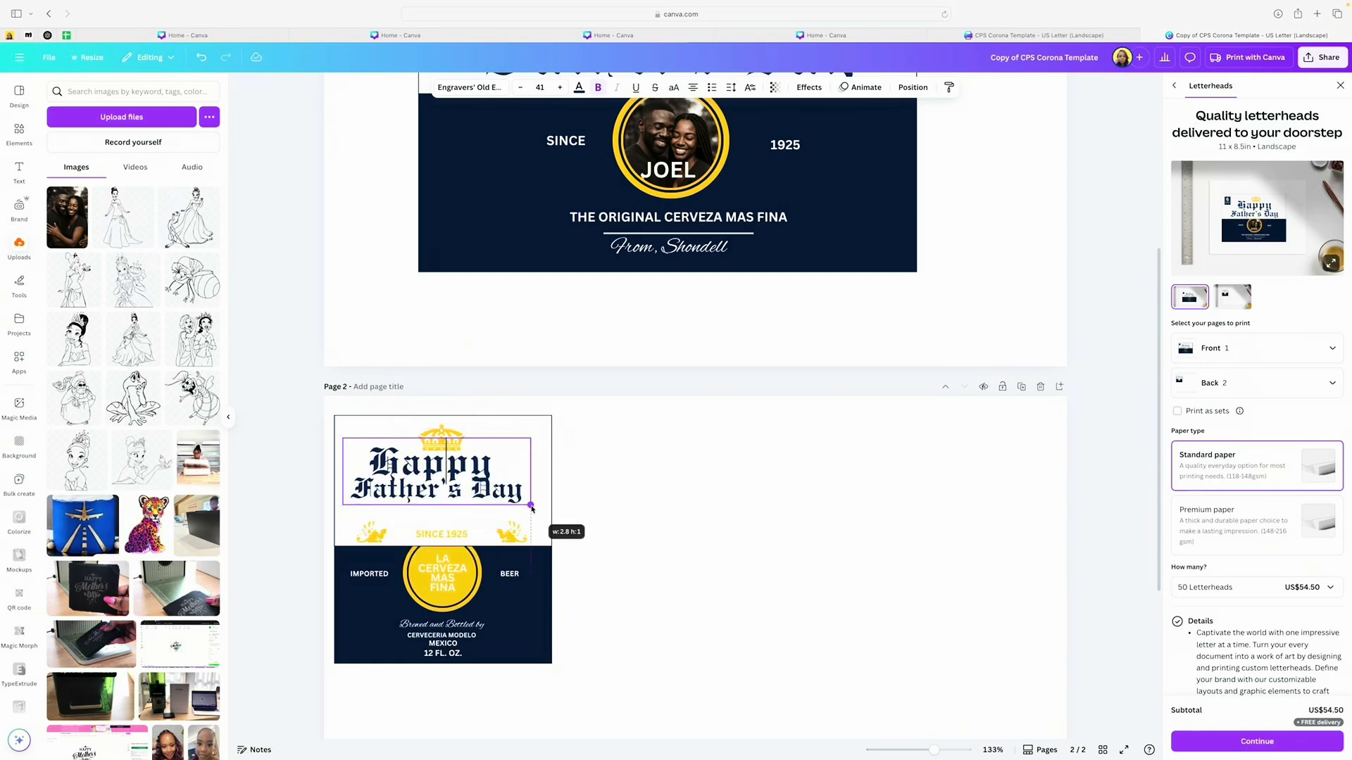
{"action": "left_click", "coordinate": [750, 87]}
{"action": "left_click_drag", "start_coordinate": [693, 167], "coordinate": [700, 166]}
{"action": "left_click_drag", "start_coordinate": [471, 476], "coordinate": [484, 486]}
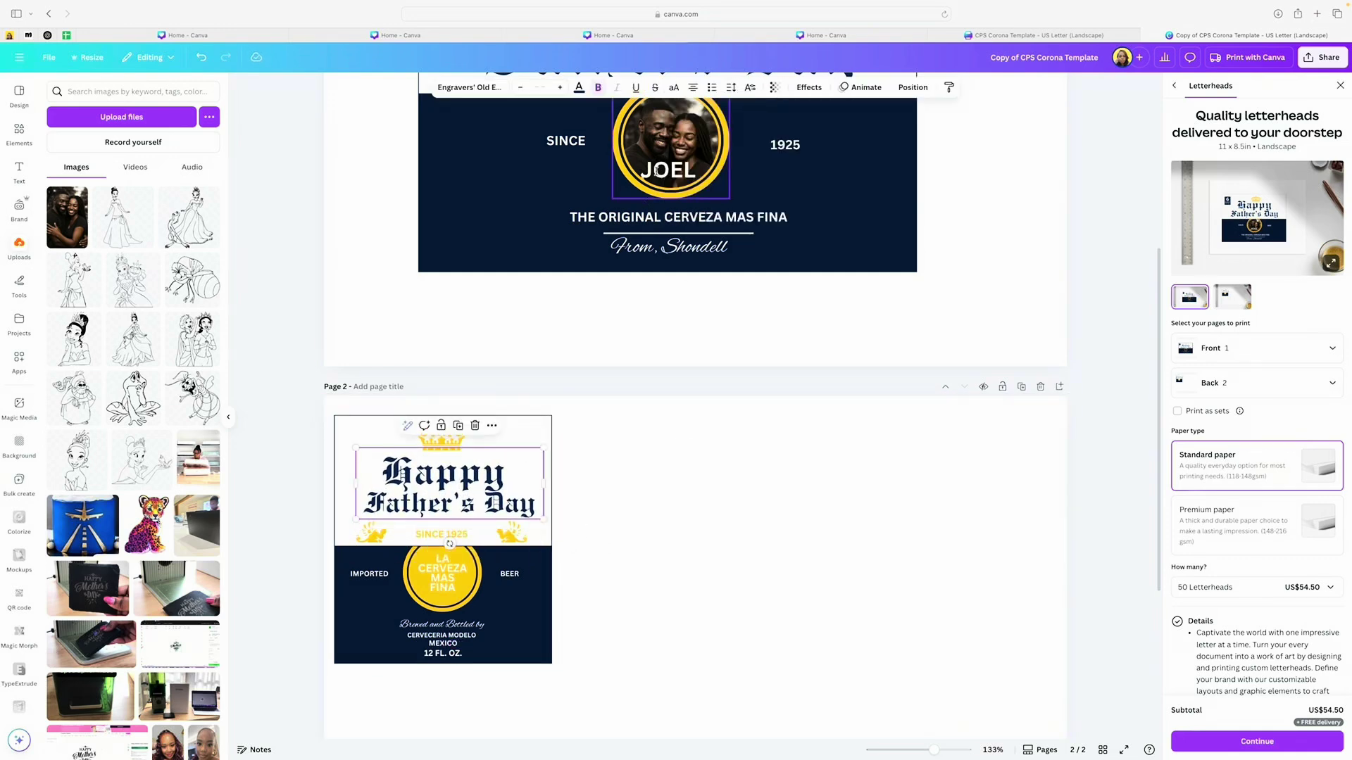
Step: Duplicate the circular photo from page 1 and fit the copy, about 0.96 in wide, inside the yellow circle on page 2
{"action": "left_click", "coordinate": [664, 125]}
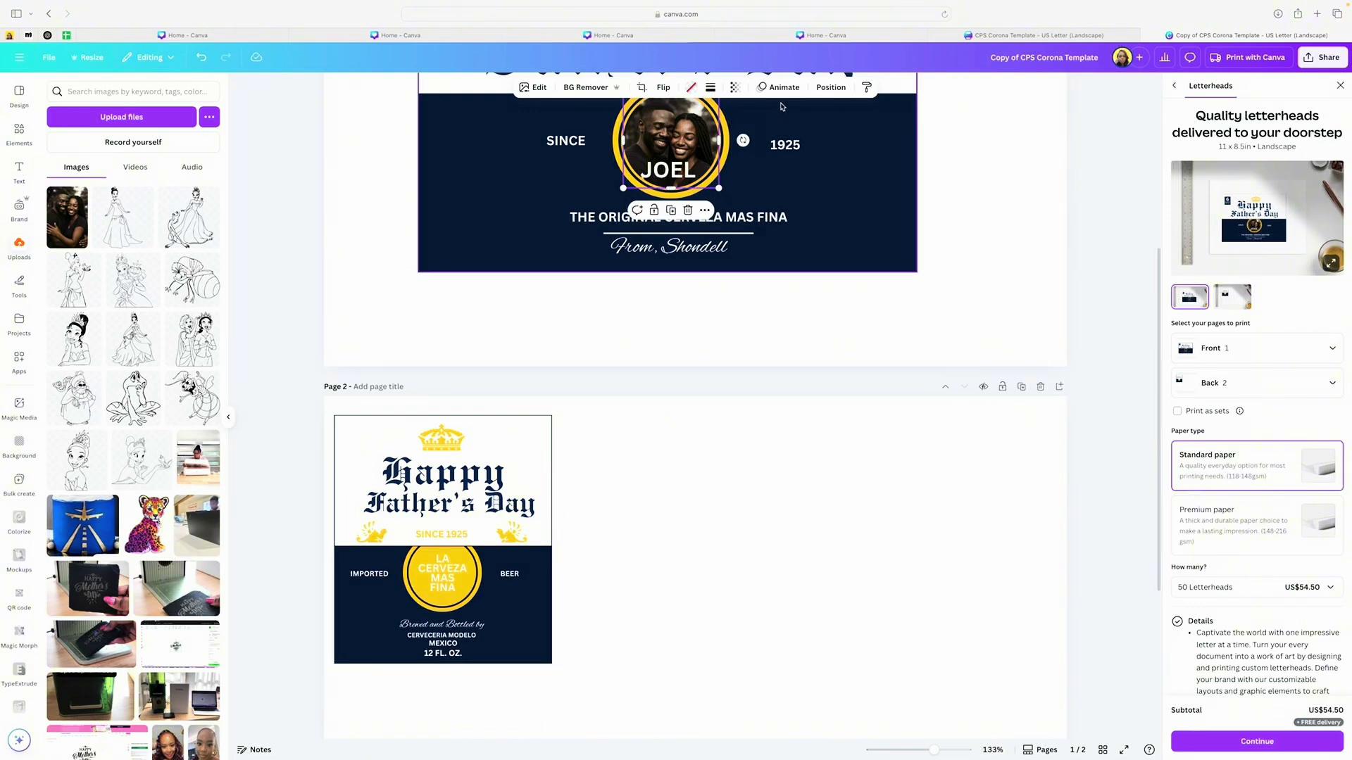
{"action": "scroll", "coordinate": [654, 209], "scroll_direction": "up", "scroll_amount": 2}
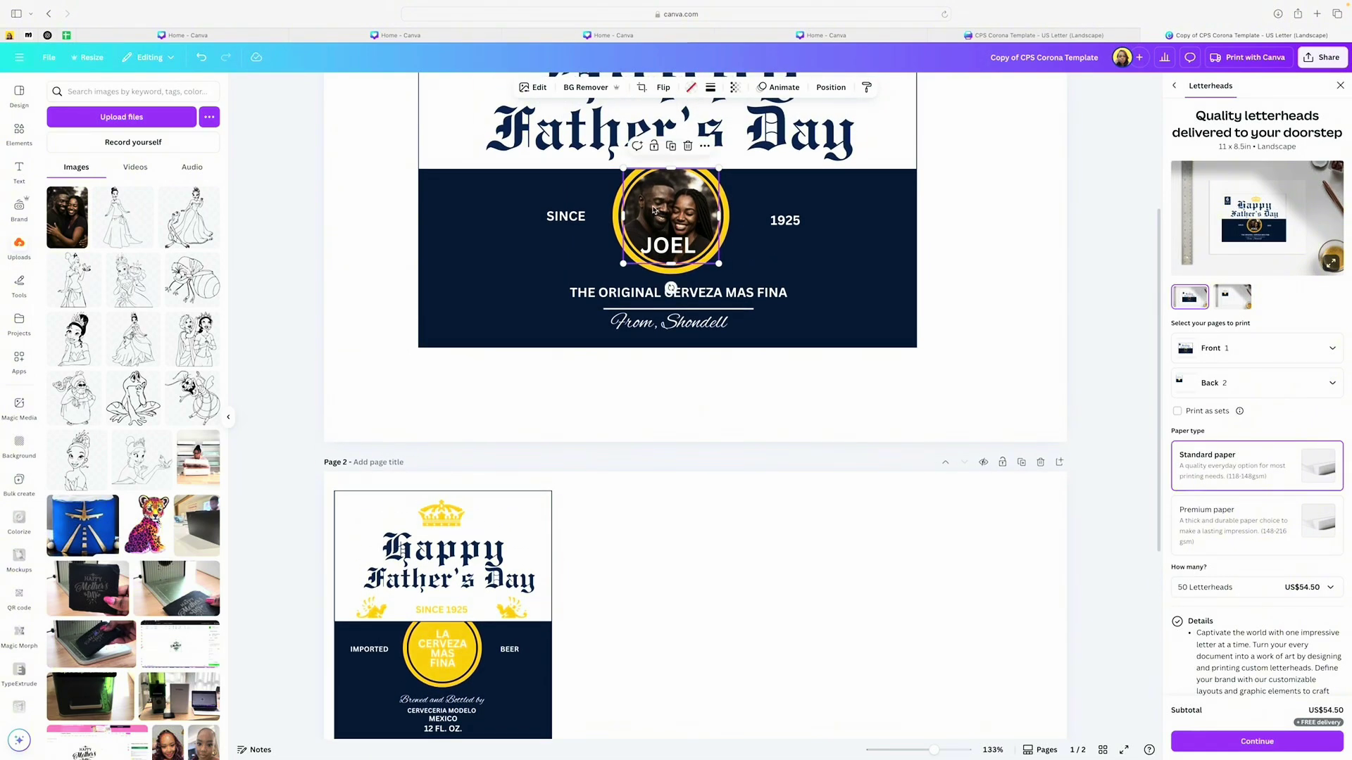
{"action": "scroll", "coordinate": [653, 209], "scroll_direction": "up", "scroll_amount": 1}
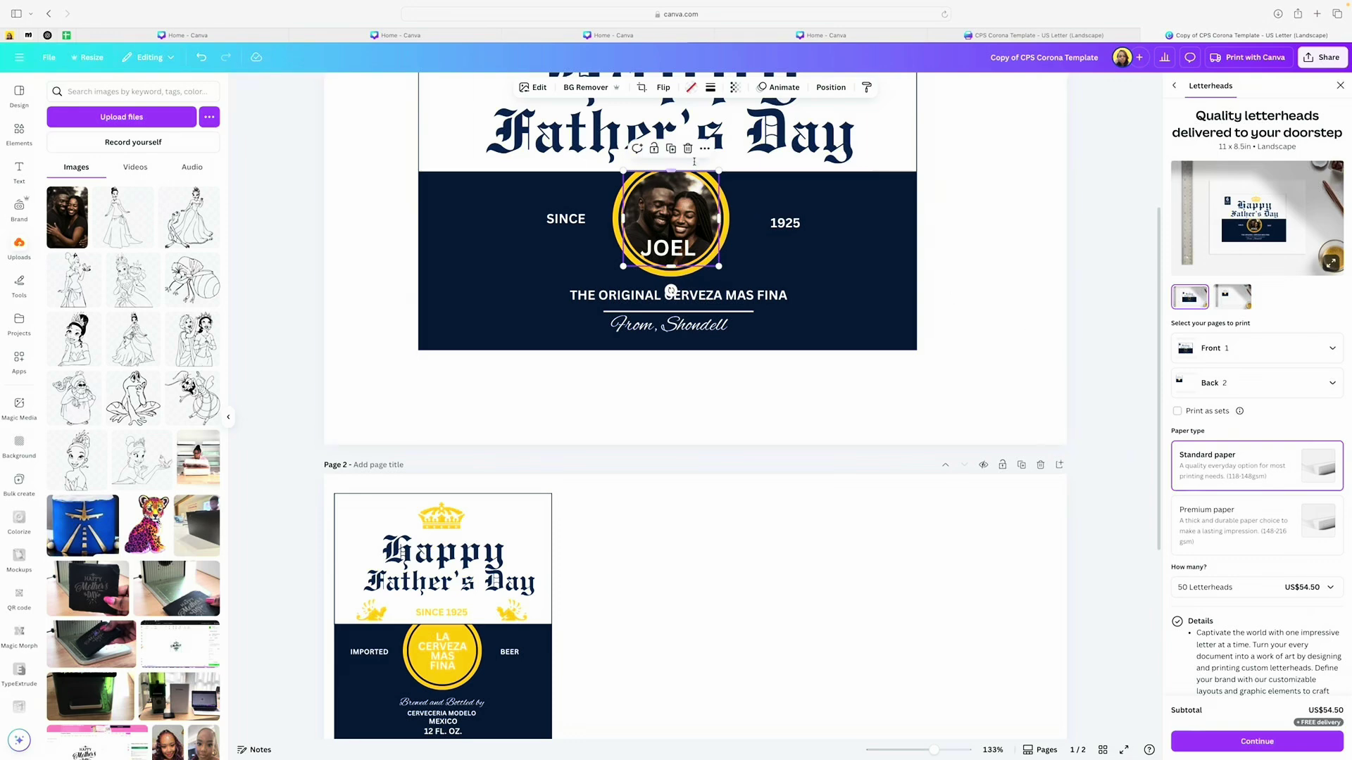
{"action": "left_click", "coordinate": [670, 149]}
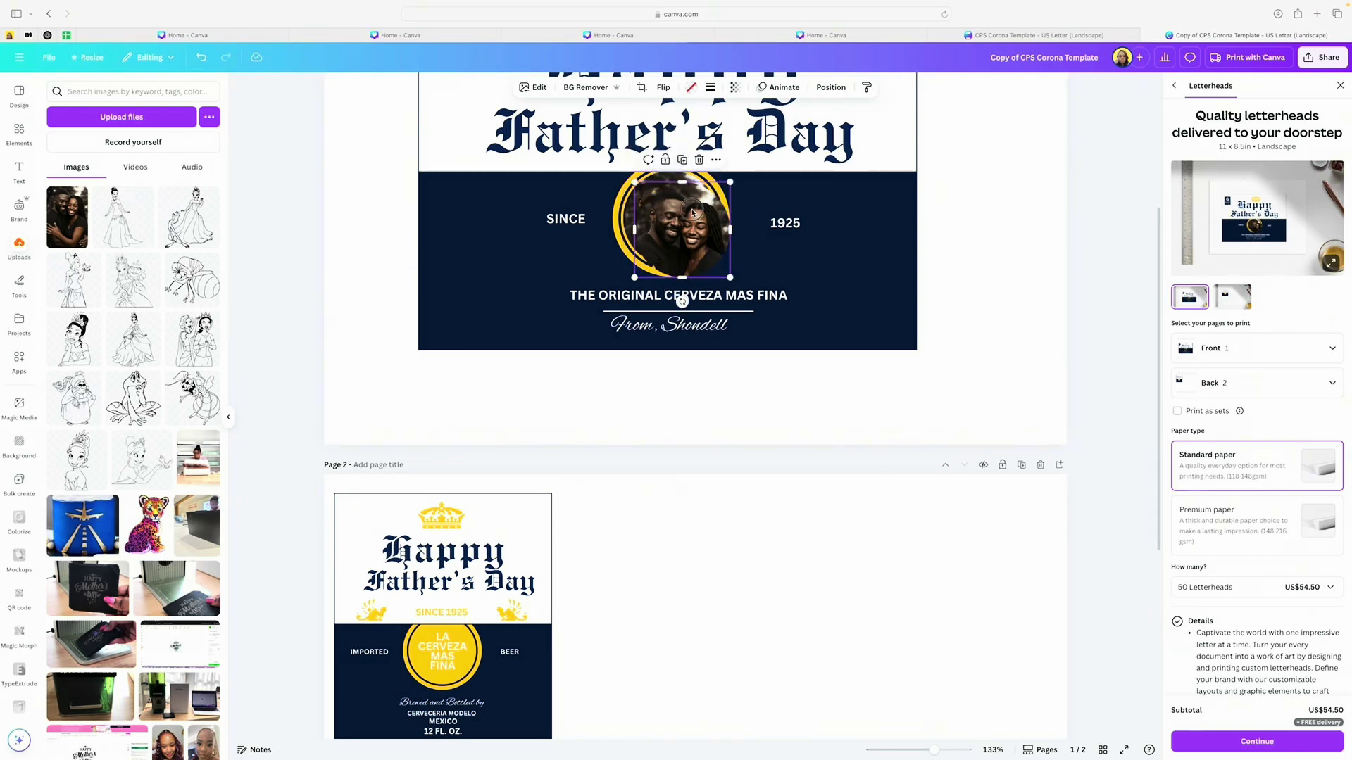
{"action": "left_click_drag", "start_coordinate": [692, 211], "coordinate": [486, 663]}
{"action": "scroll", "coordinate": [484, 639], "scroll_direction": "down", "scroll_amount": 2}
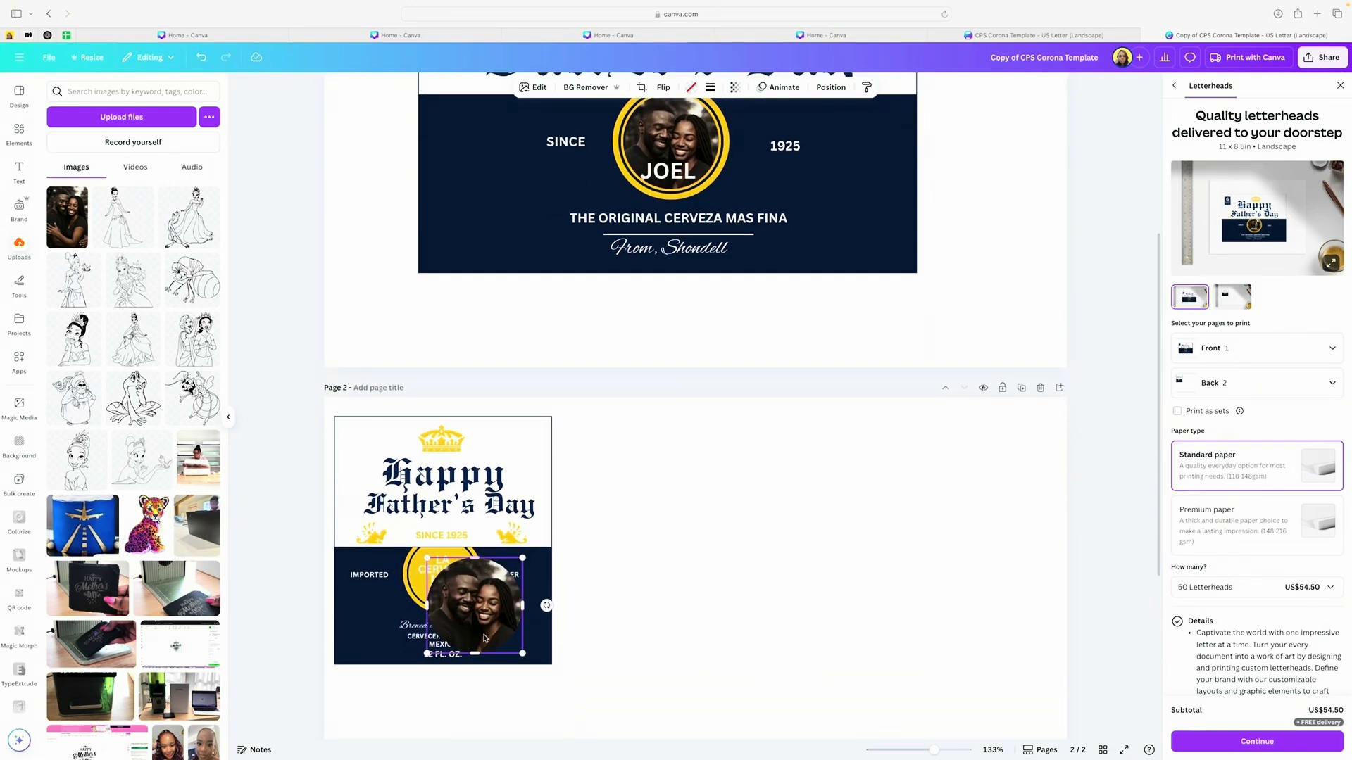
{"action": "scroll", "coordinate": [484, 639], "scroll_direction": "down", "scroll_amount": 3}
{"action": "left_click_drag", "start_coordinate": [523, 464], "coordinate": [476, 419]}
{"action": "left_click_drag", "start_coordinate": [442, 373], "coordinate": [442, 378]}
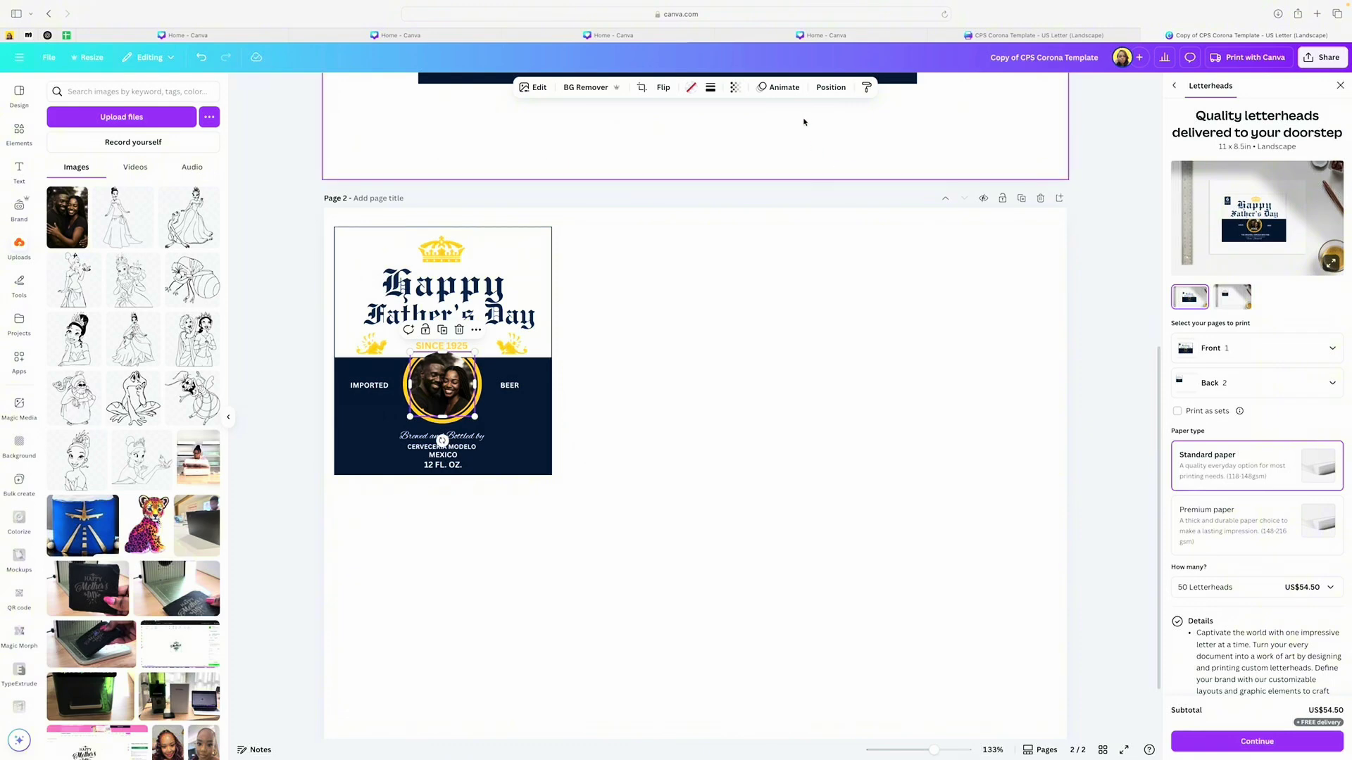
Step: Send the photo on the page 2 label one layer backward
{"action": "left_click", "coordinate": [829, 88]}
{"action": "left_click", "coordinate": [166, 148]}
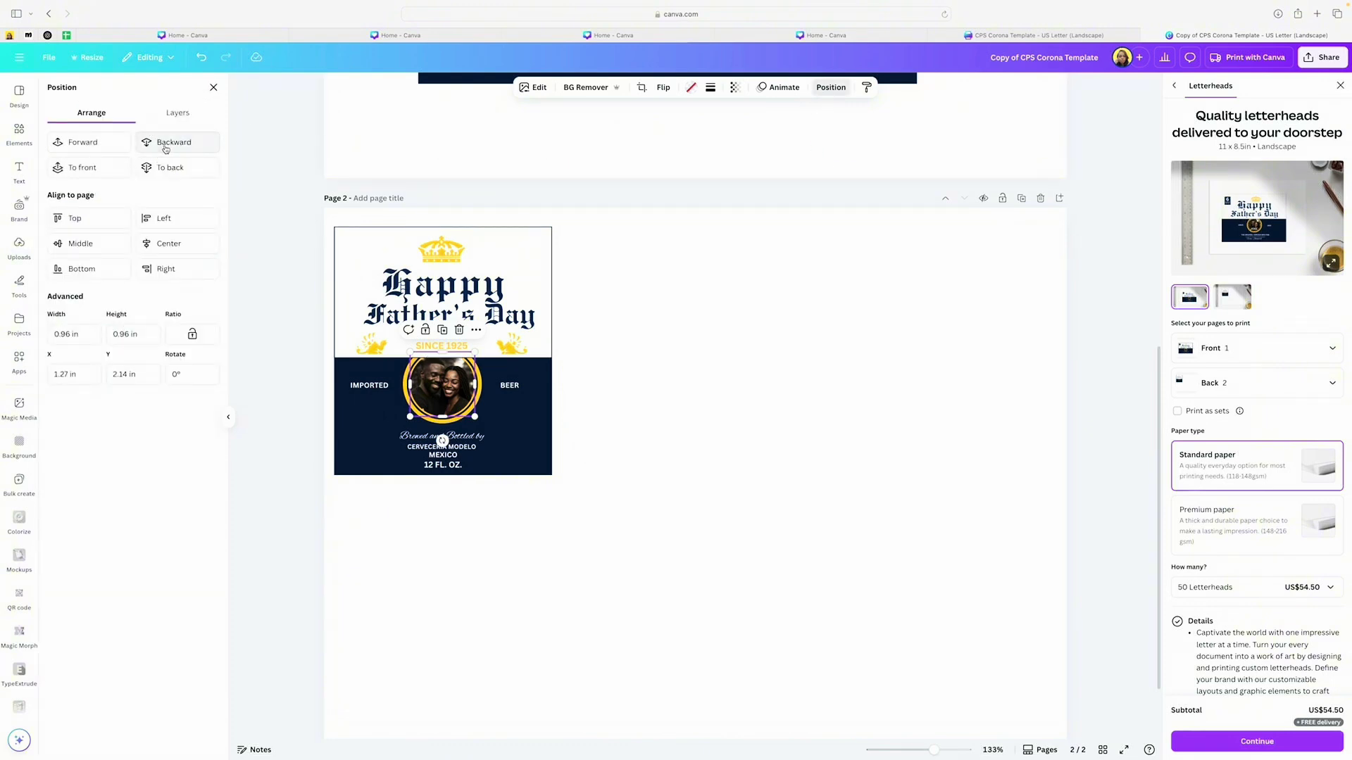
{"action": "left_click", "coordinate": [760, 388]}
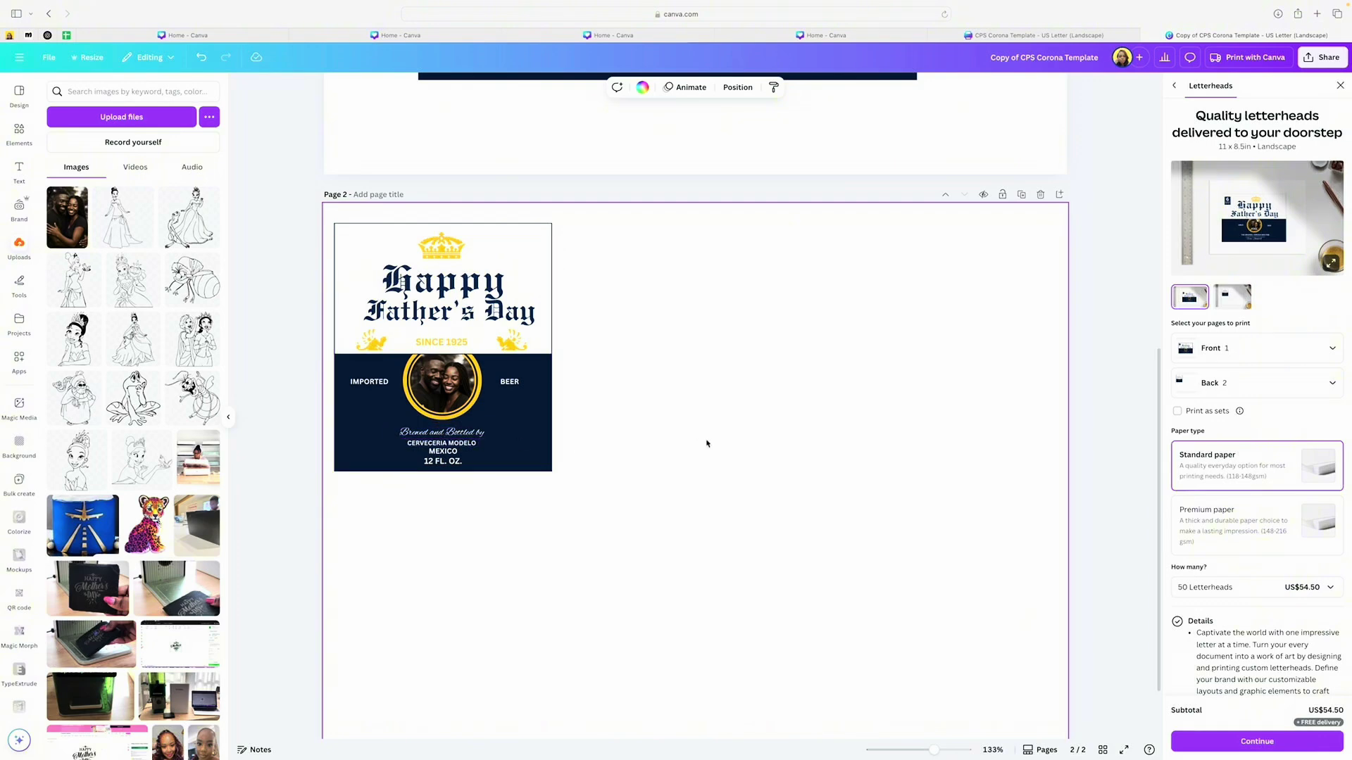
Step: Group all elements of the page 2 label into a single object
{"action": "scroll", "coordinate": [710, 443], "scroll_direction": "up", "scroll_amount": 3}
{"action": "scroll", "coordinate": [710, 444], "scroll_direction": "up", "scroll_amount": 2}
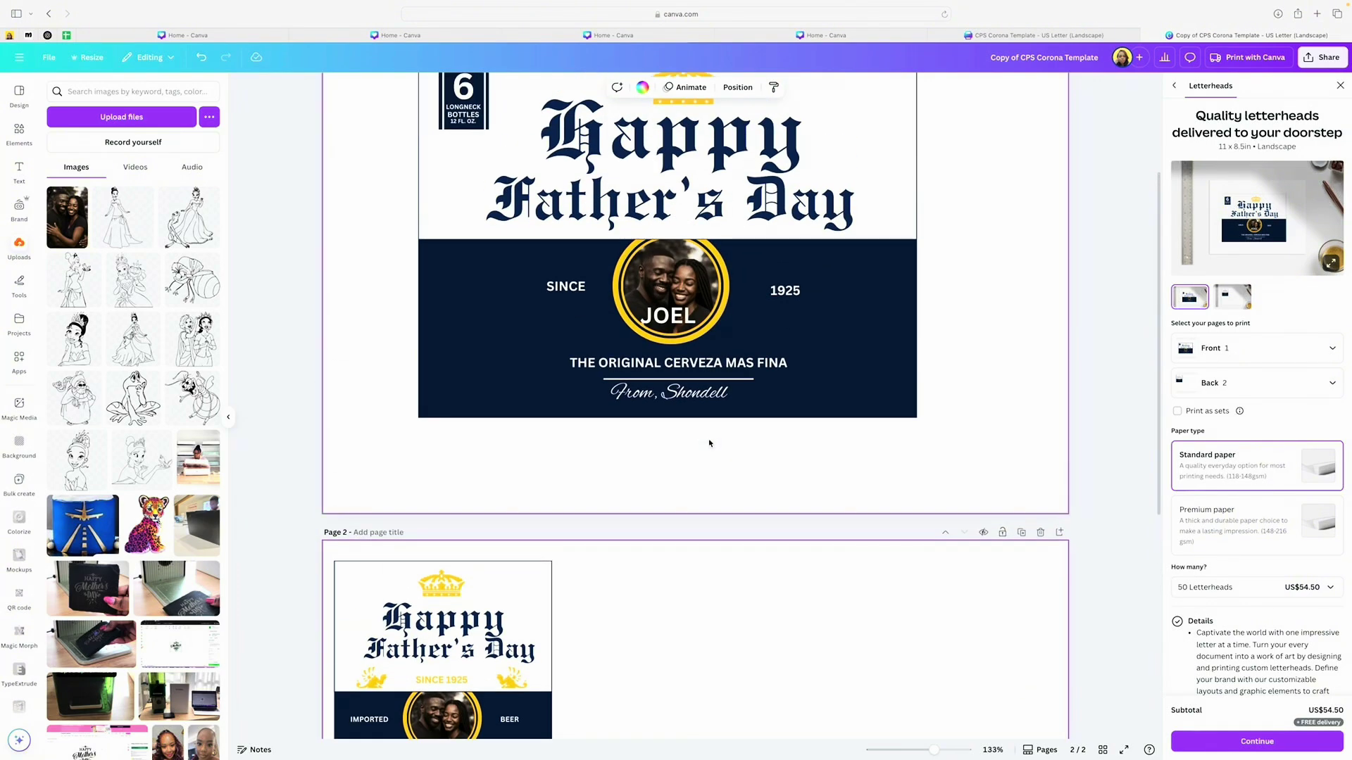
{"action": "scroll", "coordinate": [709, 444], "scroll_direction": "up", "scroll_amount": 2}
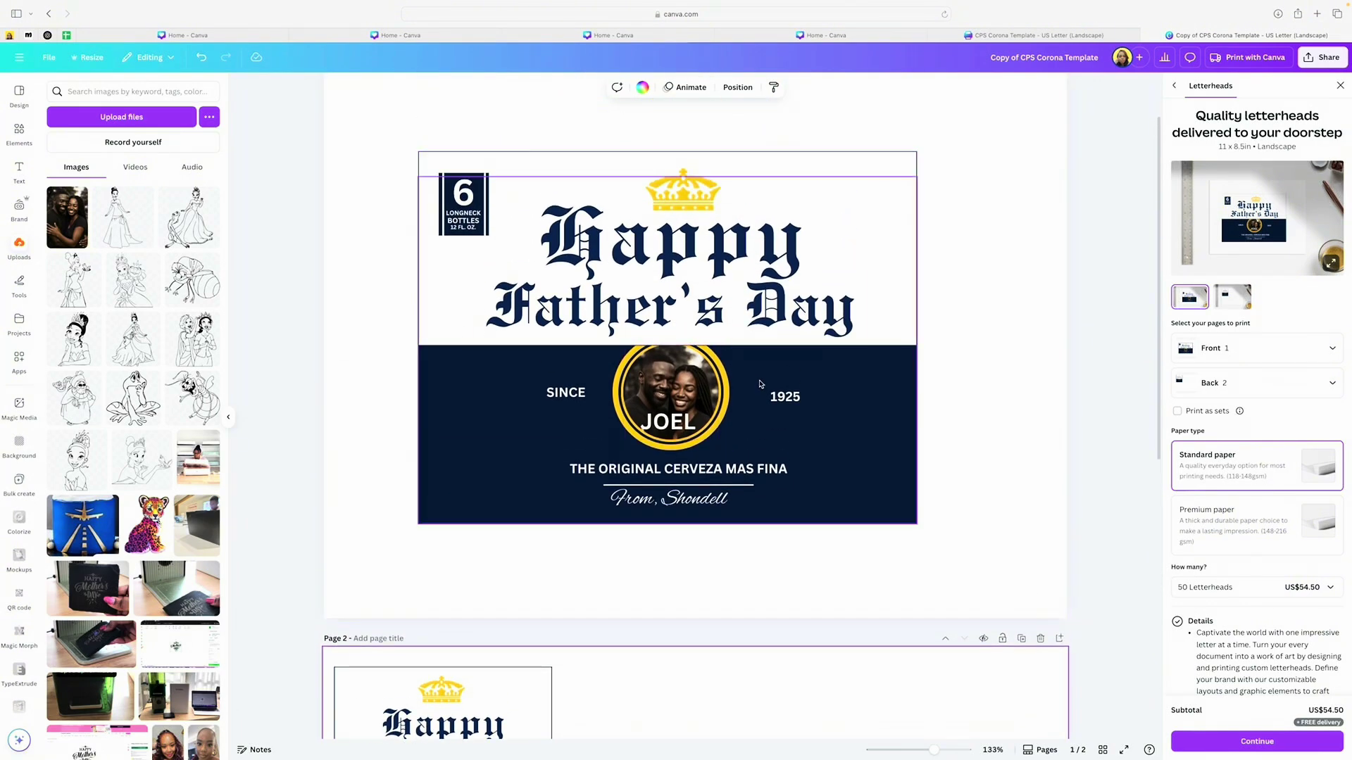
{"action": "scroll", "coordinate": [629, 484], "scroll_direction": "down", "scroll_amount": 6}
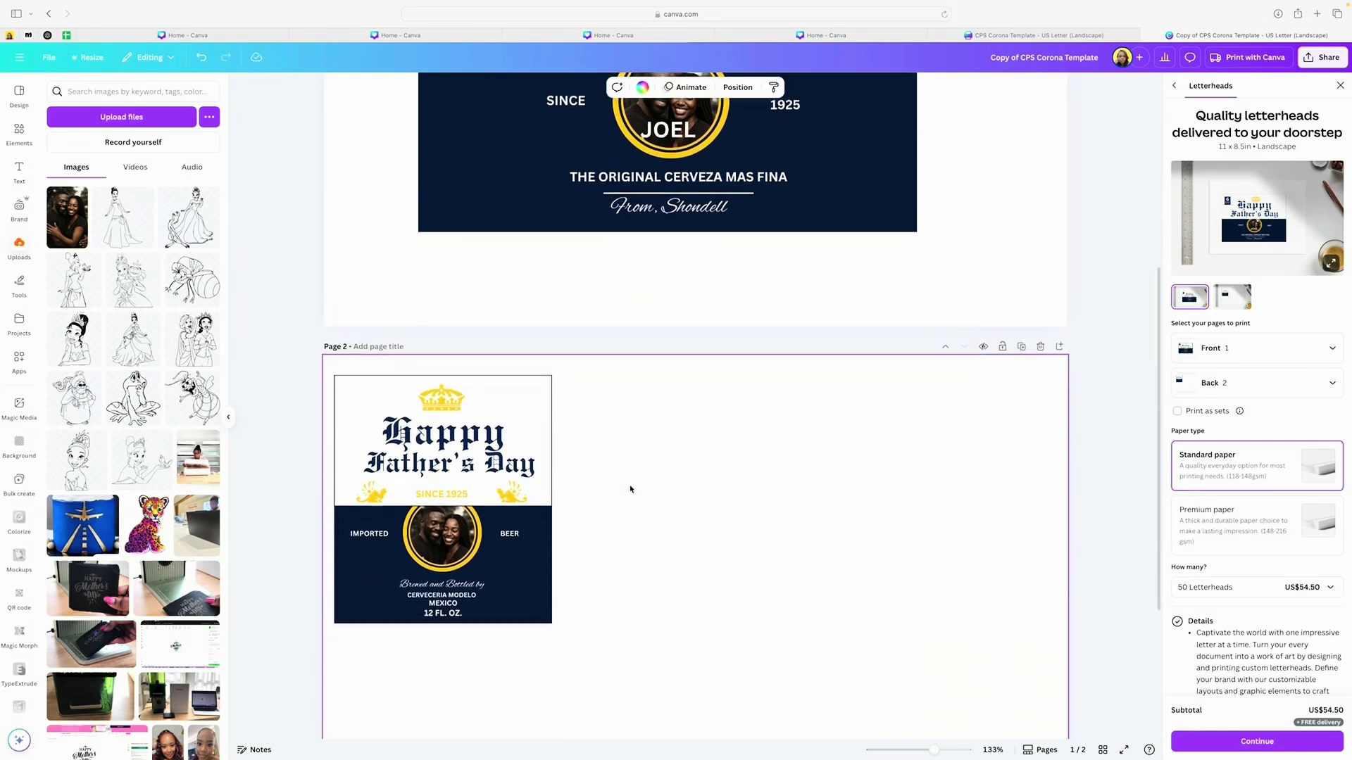
{"action": "scroll", "coordinate": [627, 487], "scroll_direction": "down", "scroll_amount": 3}
{"action": "scroll", "coordinate": [627, 487], "scroll_direction": "up", "scroll_amount": 2}
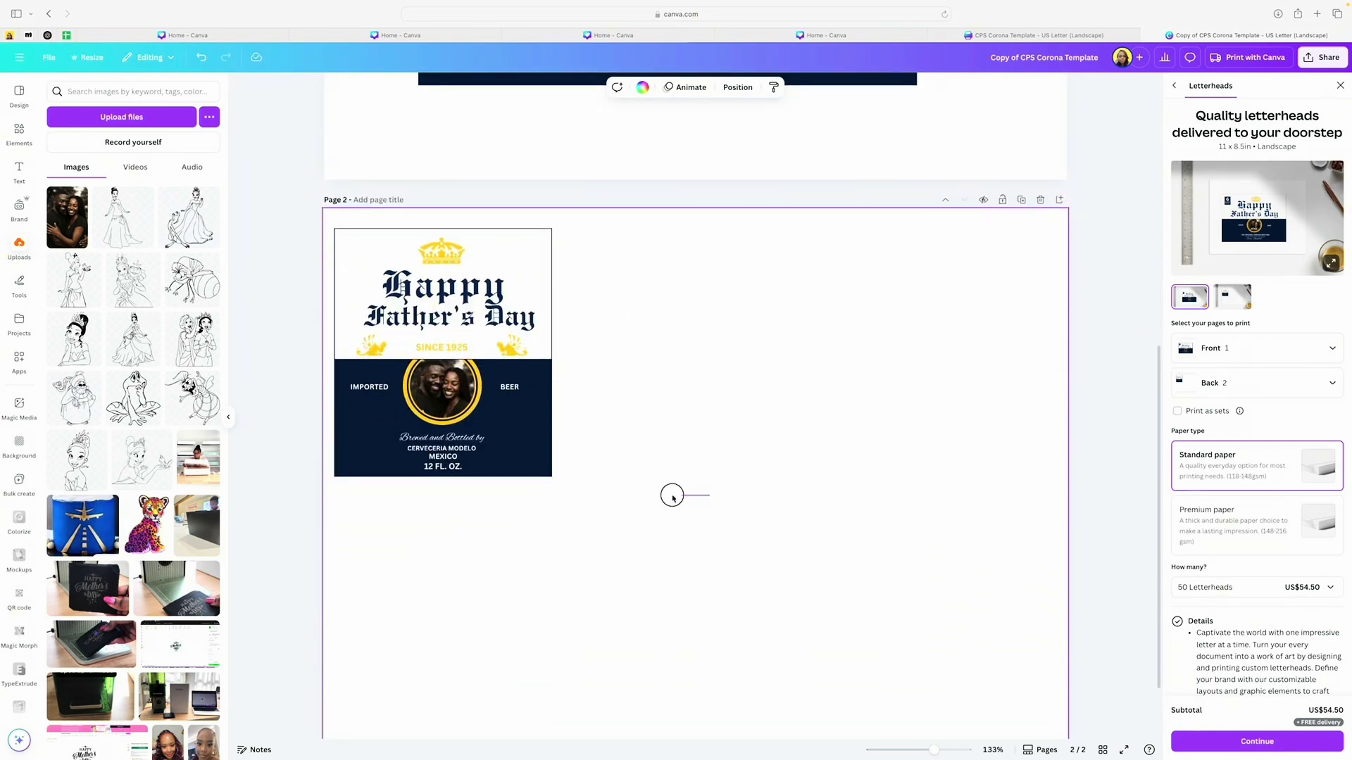
{"action": "left_click_drag", "start_coordinate": [672, 497], "coordinate": [324, 224]}
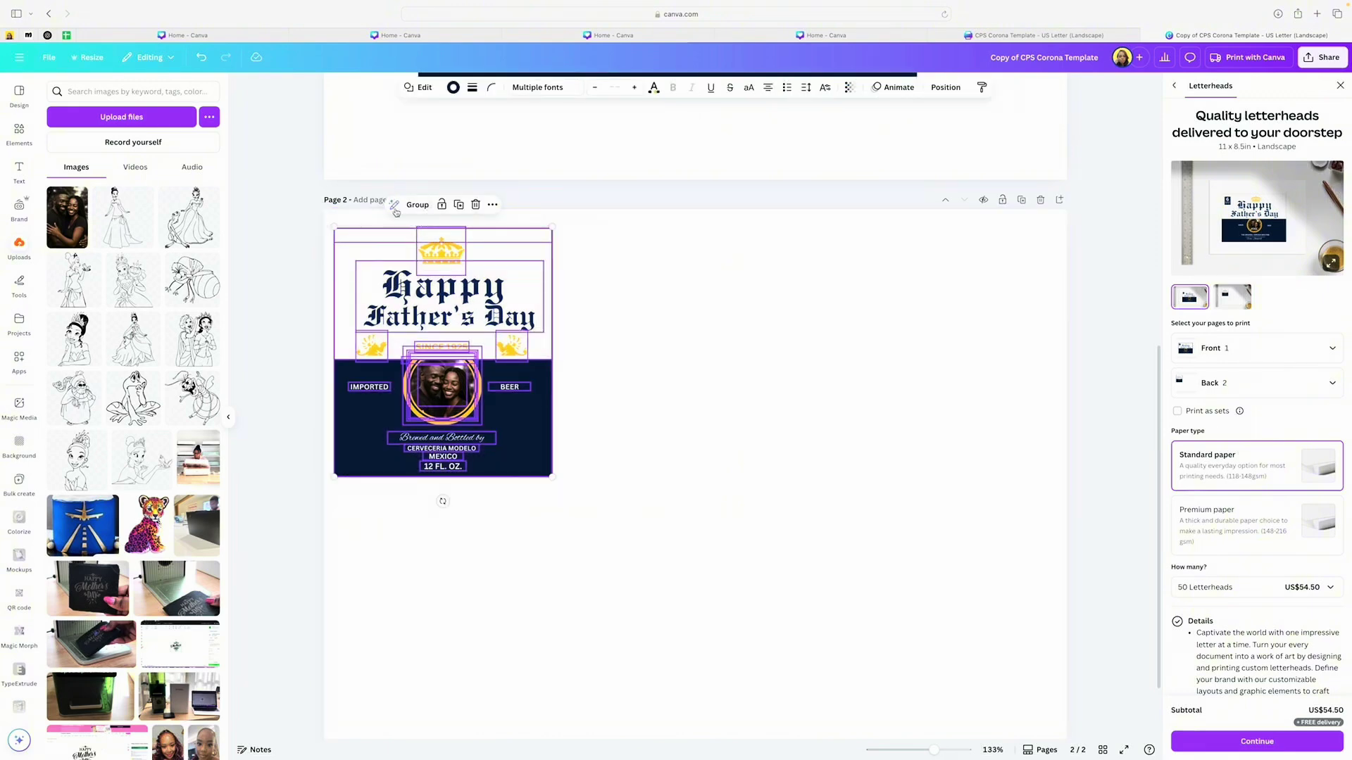
{"action": "left_click", "coordinate": [417, 204]}
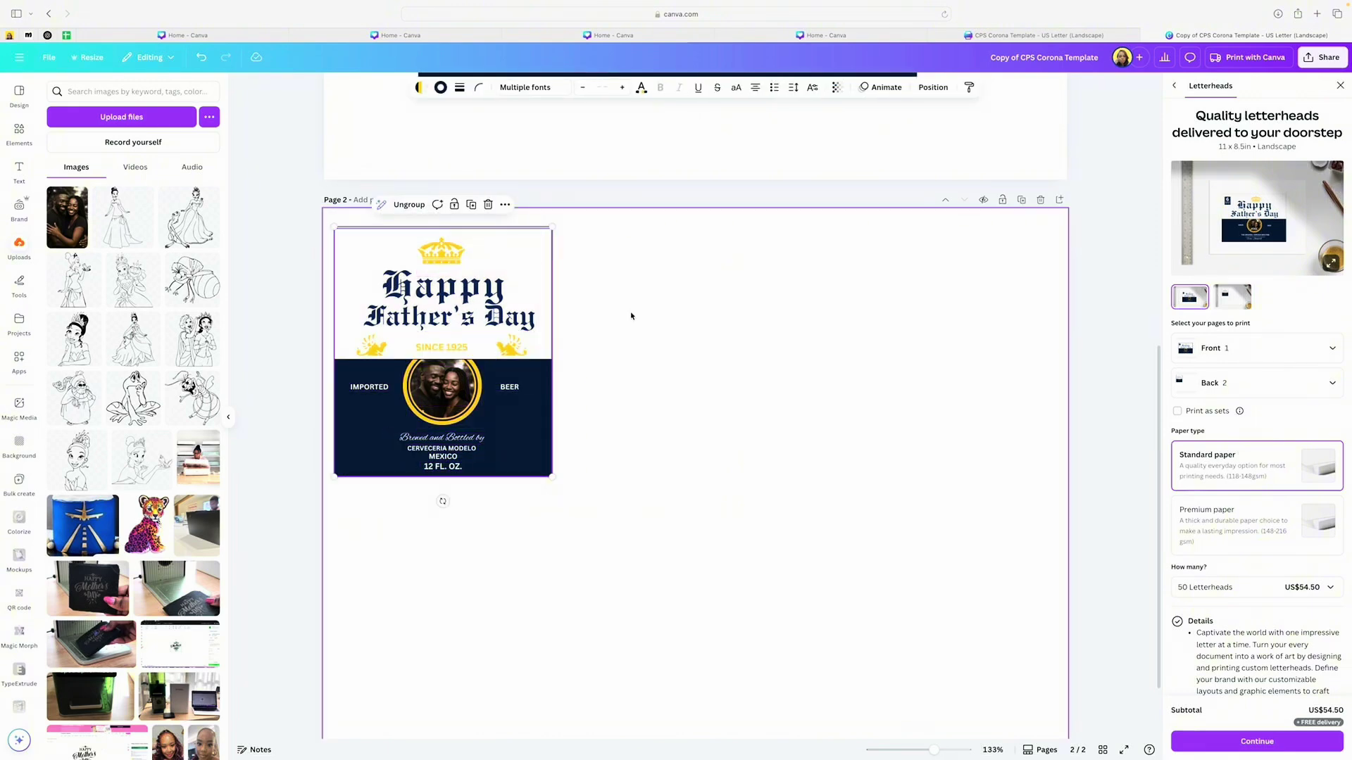
Step: Duplicate the grouped label twice to form an evenly spaced row of three across page 2
{"action": "left_click", "coordinate": [471, 205]}
{"action": "left_click_drag", "start_coordinate": [505, 257], "coordinate": [694, 248]}
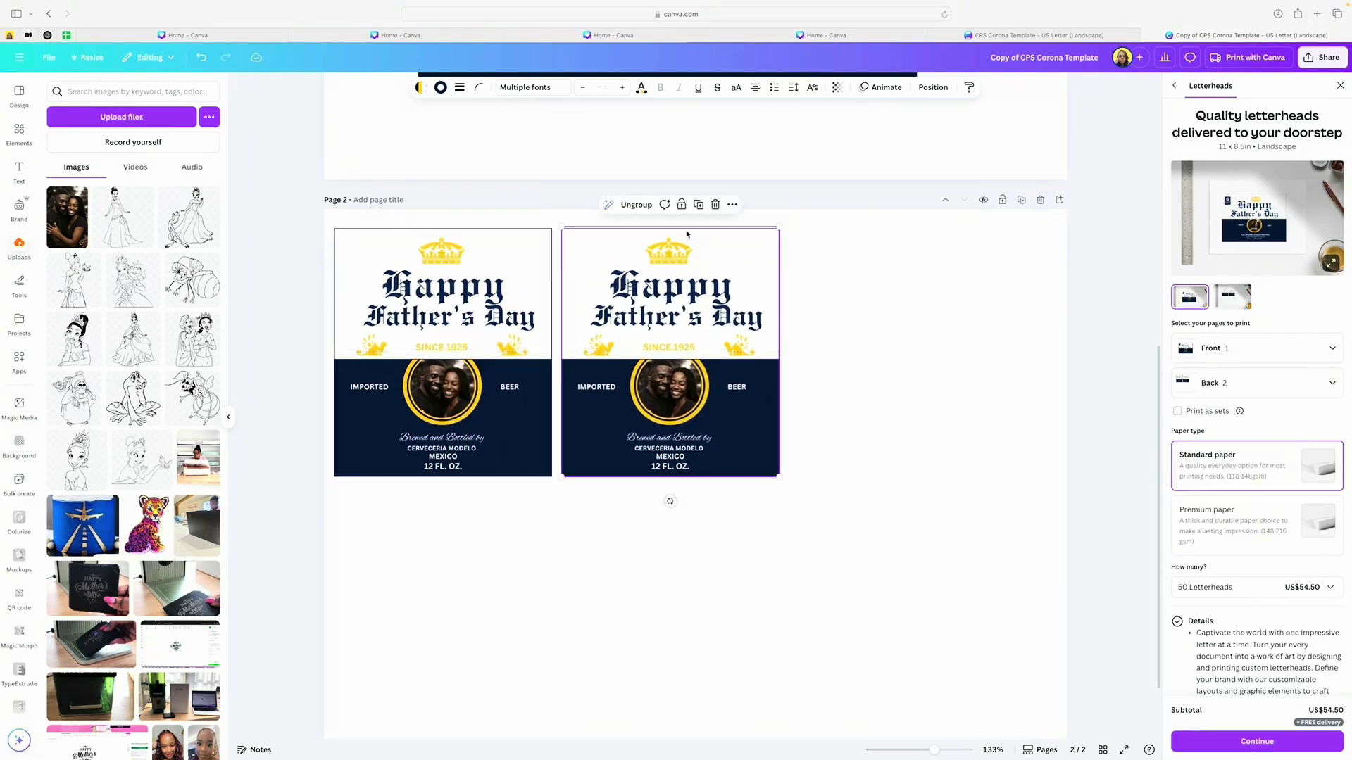
{"action": "key", "text": "super+d"}
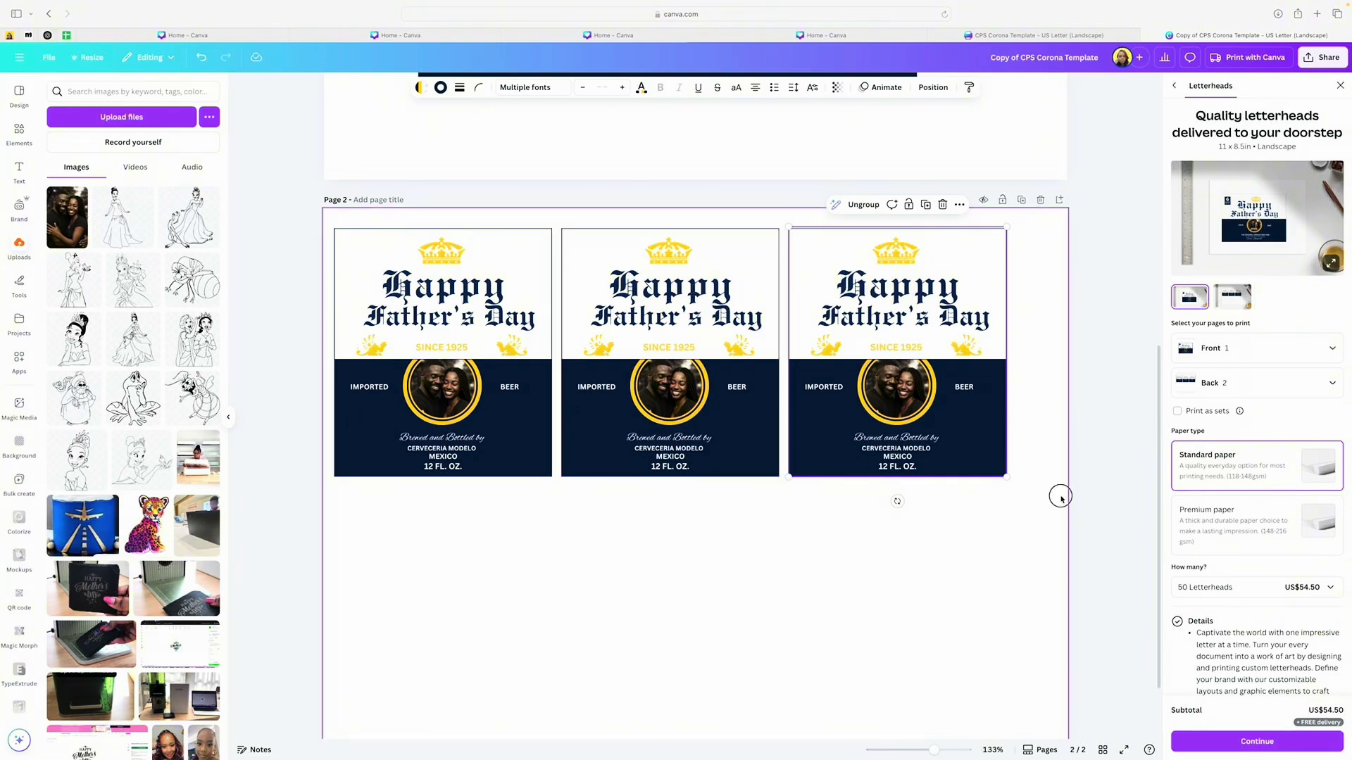
Step: Duplicate the row of three labels and align the copy directly beneath it as a second row
{"action": "left_click_drag", "start_coordinate": [1061, 497], "coordinate": [359, 230]}
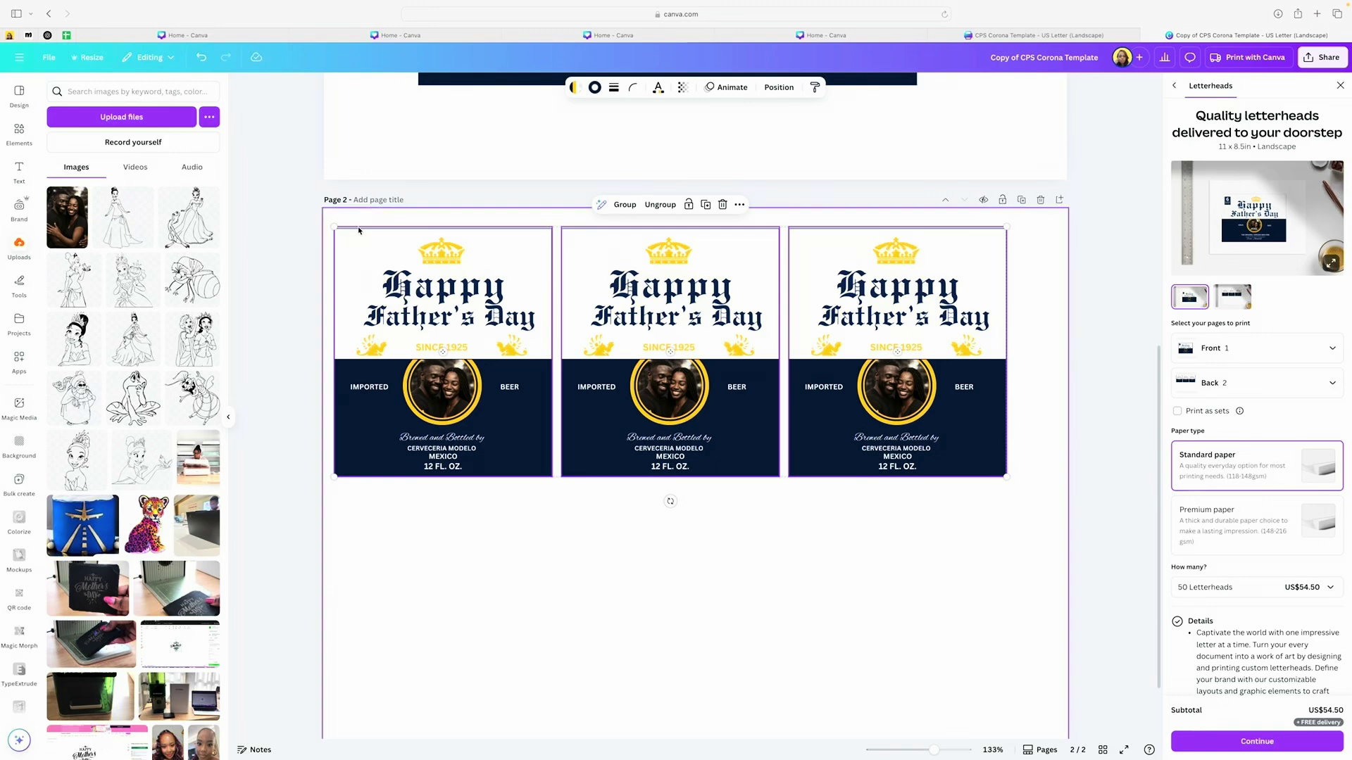
{"action": "left_click", "coordinate": [706, 204]}
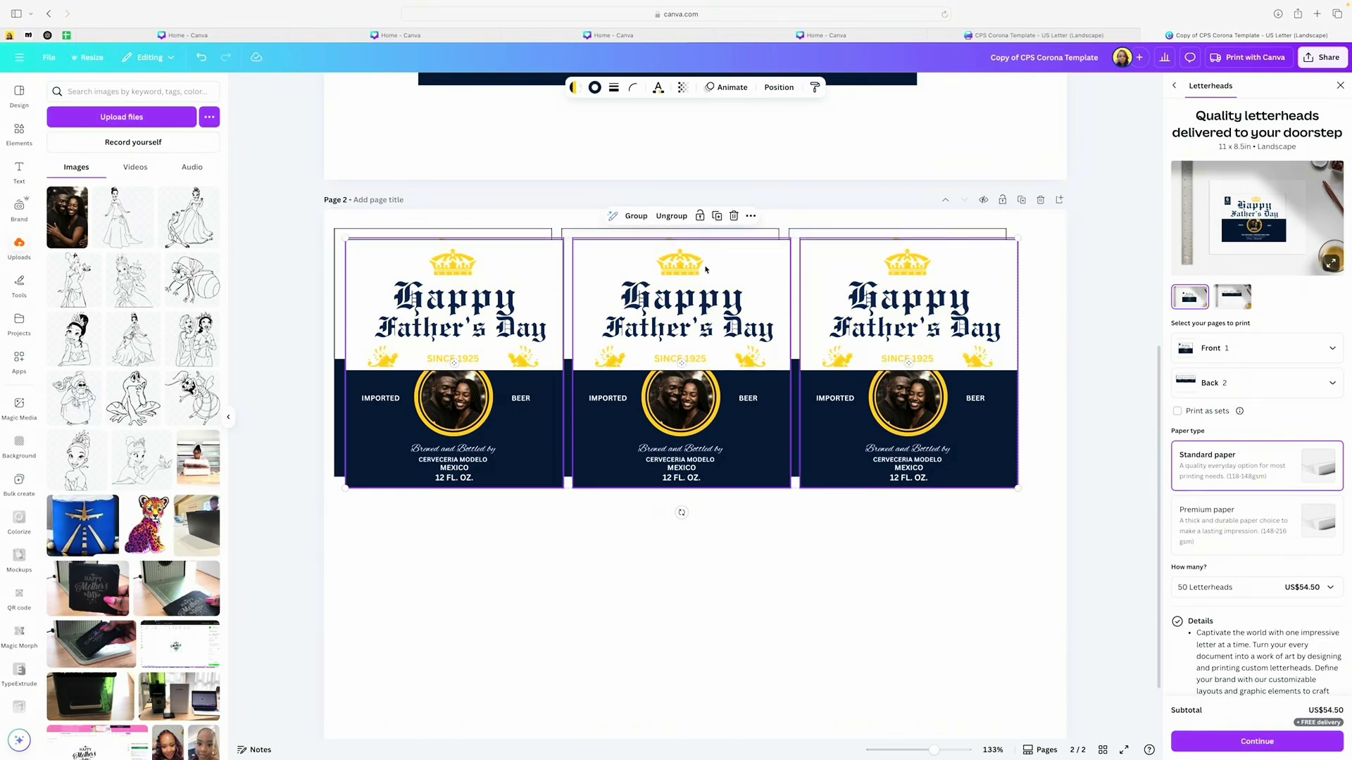
{"action": "left_click_drag", "start_coordinate": [706, 269], "coordinate": [697, 517]}
{"action": "scroll", "coordinate": [712, 501], "scroll_direction": "down", "scroll_amount": 2}
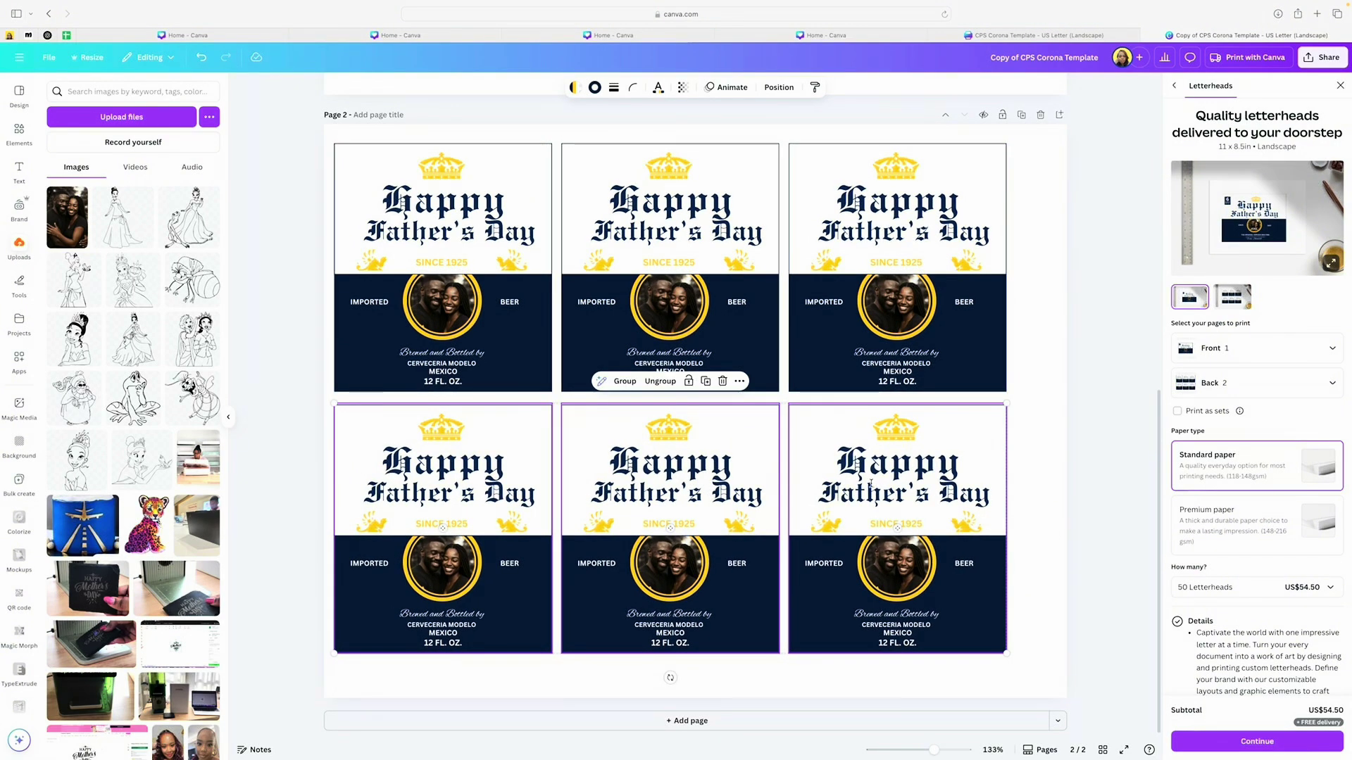
Step: Close the letterhead print options and set up the design download as PDF Print with Flatten PDF enabled
{"action": "scroll", "coordinate": [871, 485], "scroll_direction": "up", "scroll_amount": 8}
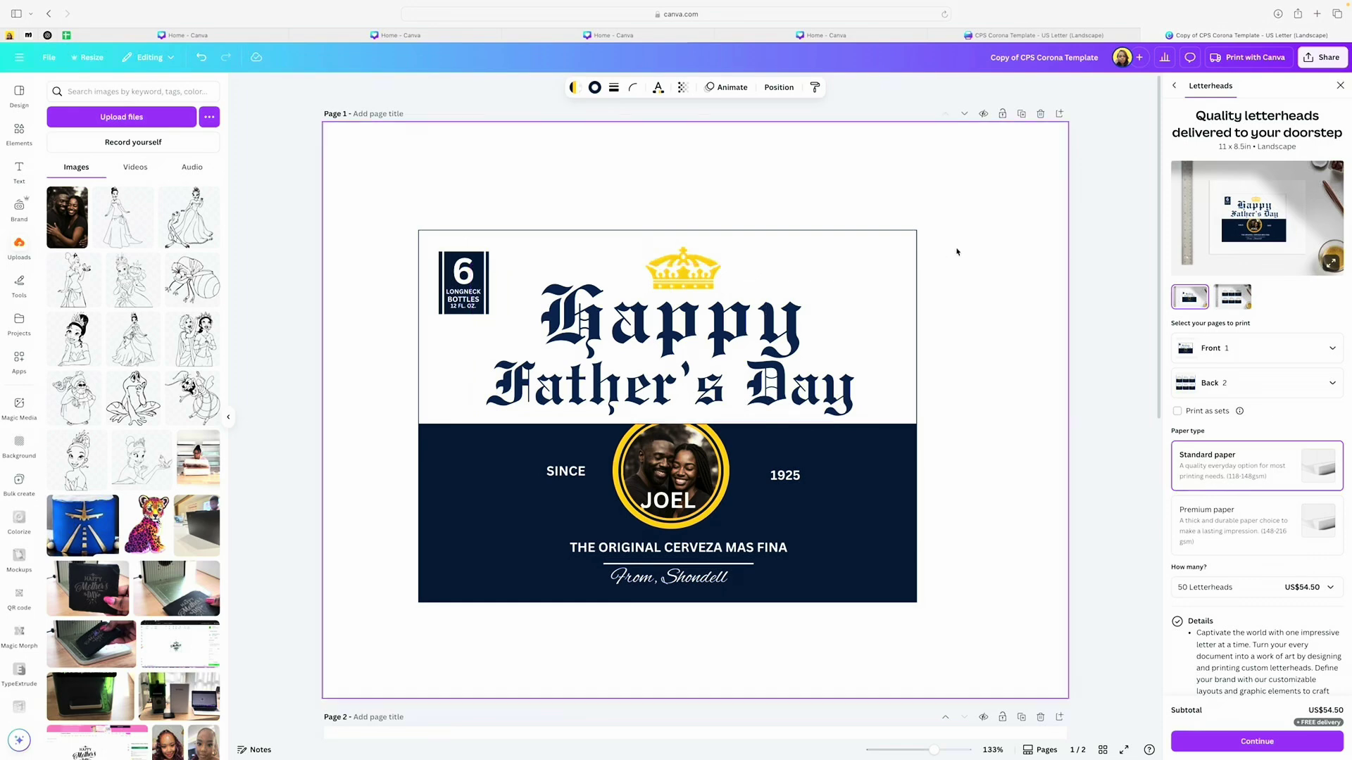
{"action": "left_click", "coordinate": [1338, 85]}
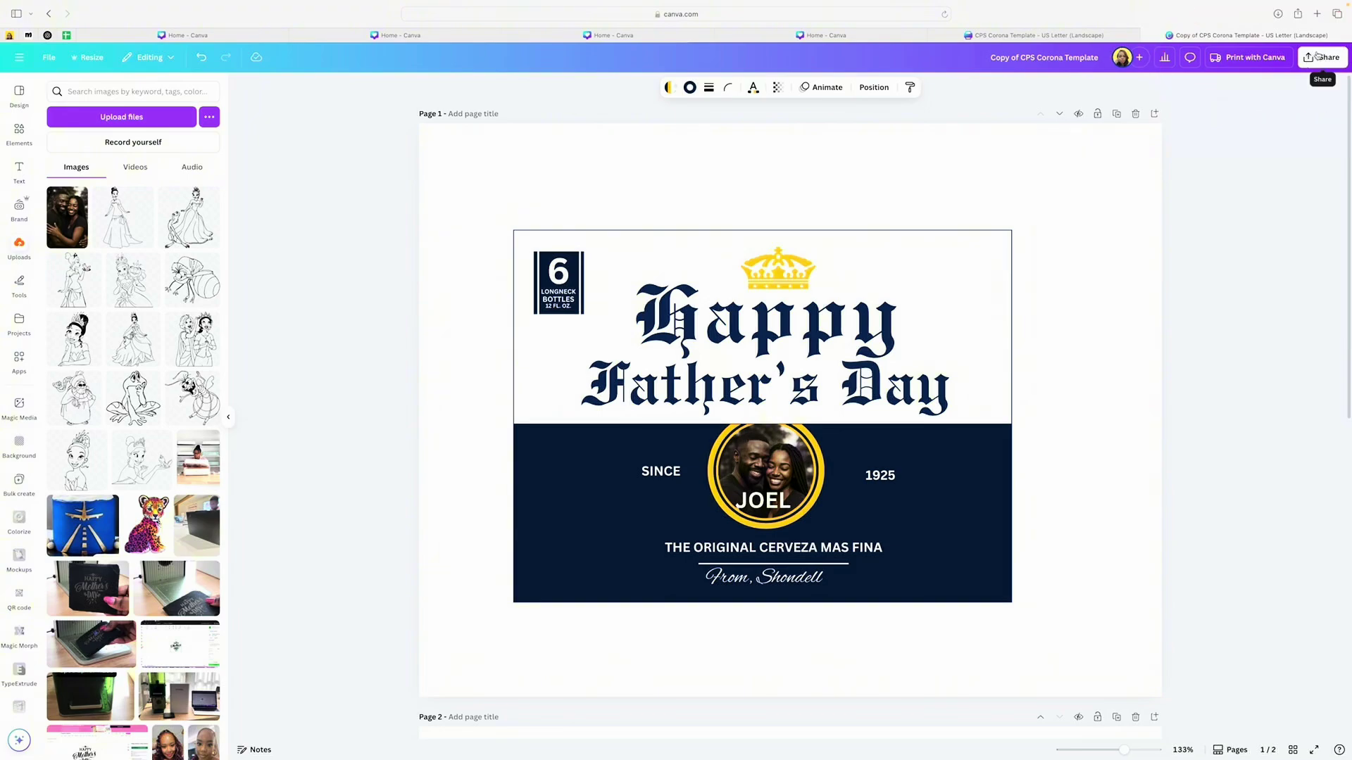
{"action": "left_click", "coordinate": [1322, 58]}
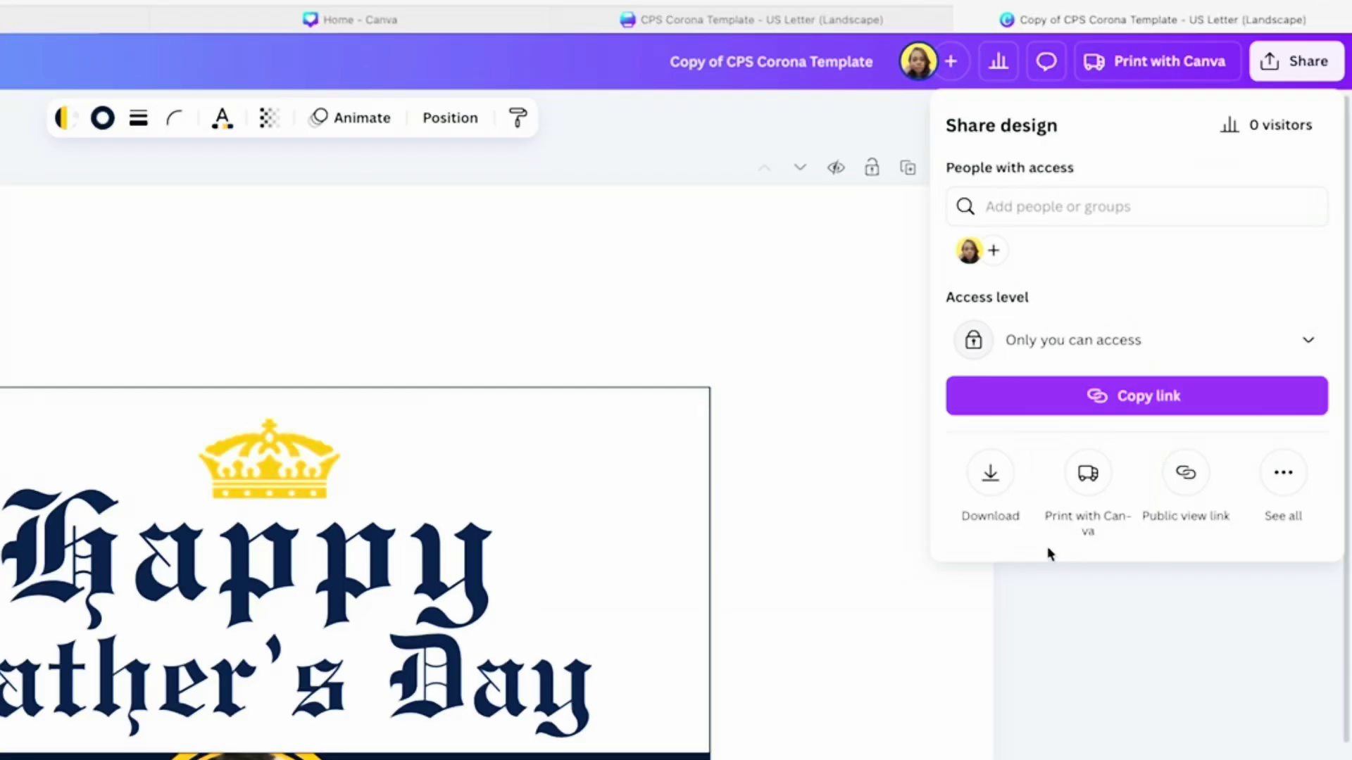
{"action": "left_click", "coordinate": [1162, 276]}
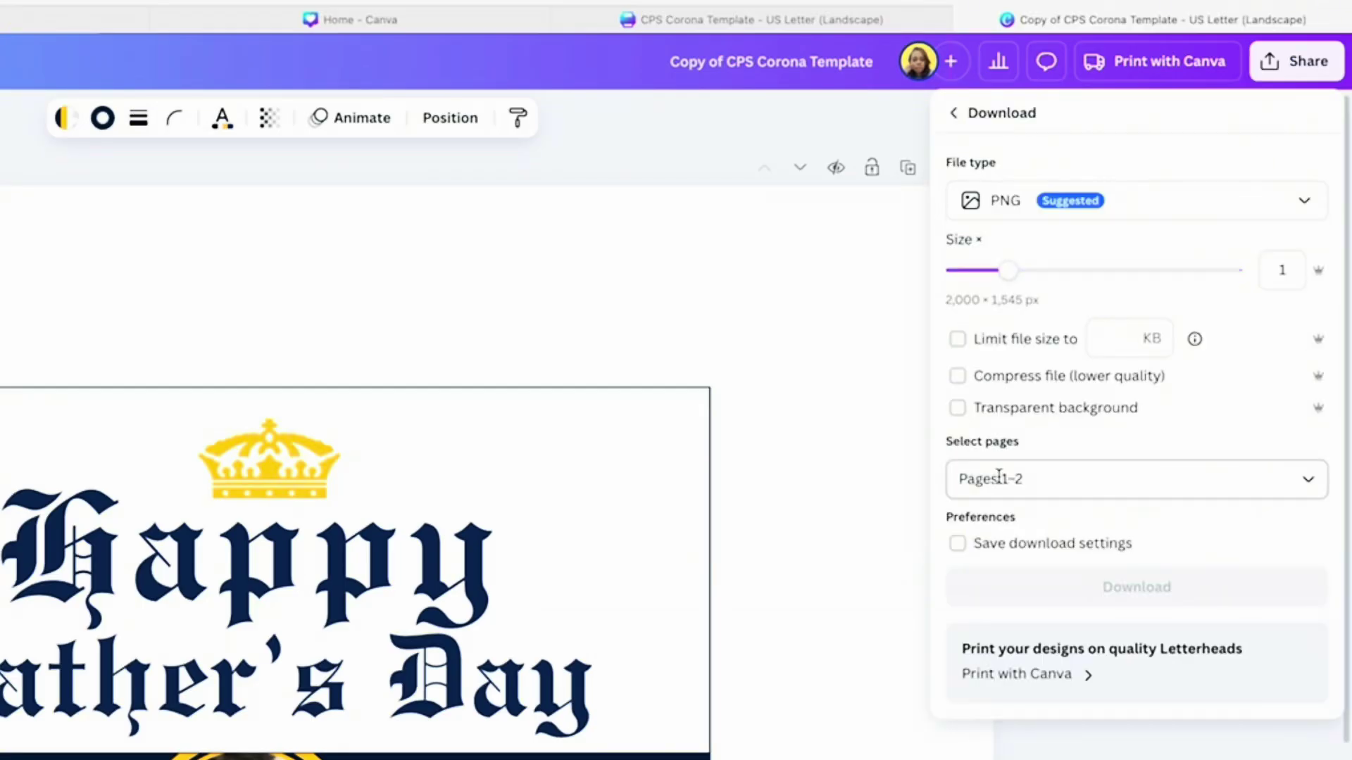
{"action": "left_click", "coordinate": [1018, 201]}
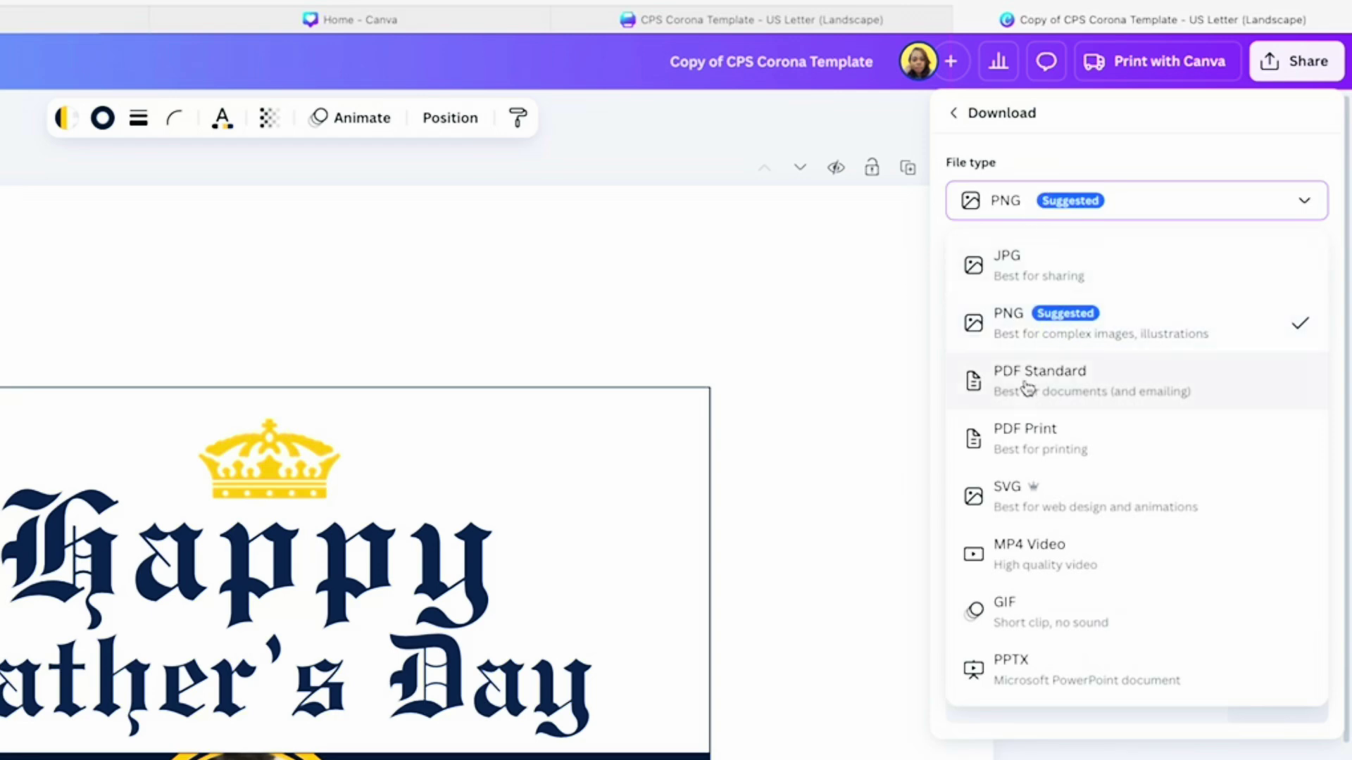
{"action": "left_click", "coordinate": [1046, 440]}
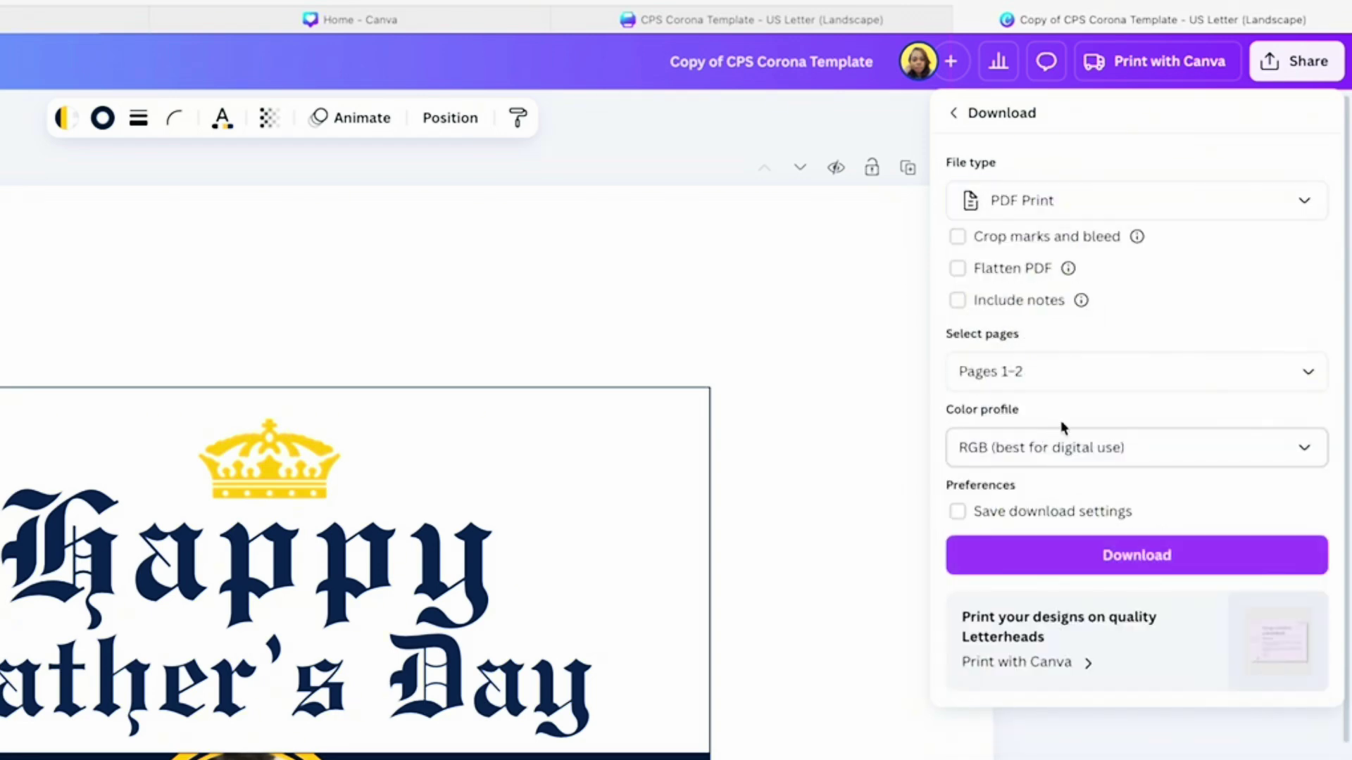
{"action": "left_click", "coordinate": [958, 268]}
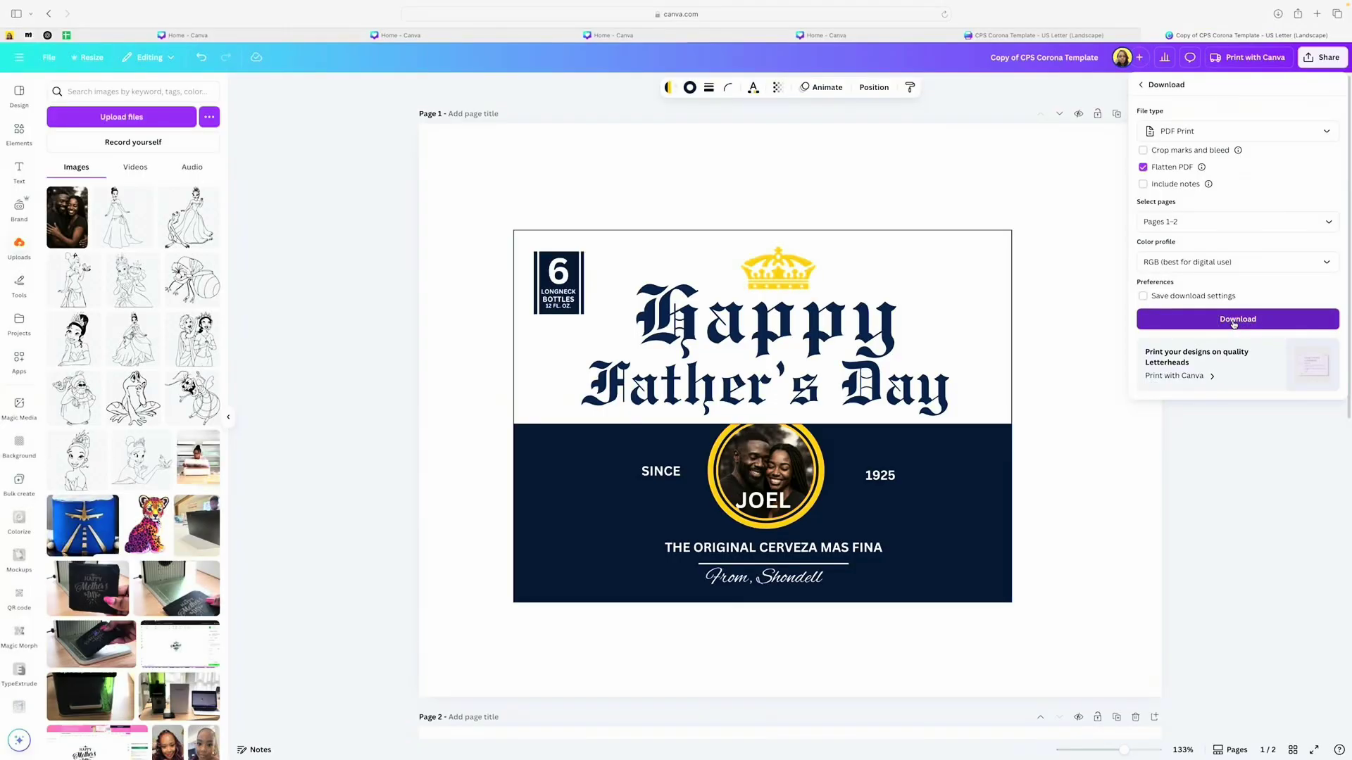
Step: Download the design as a print PDF, exit full screen, and review both pages of the downloaded file in Preview
{"action": "left_click", "coordinate": [1233, 321]}
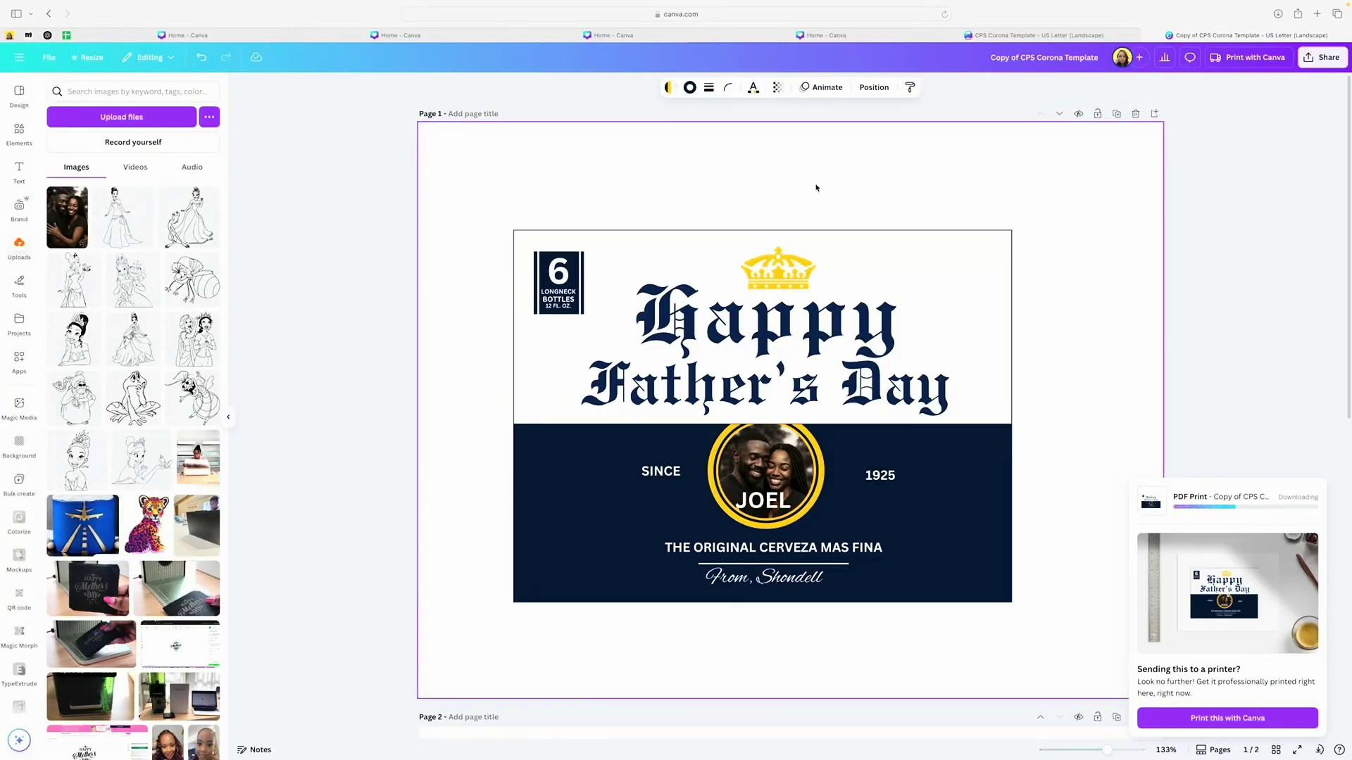
{"action": "mouse_move", "coordinate": [44, 34]}
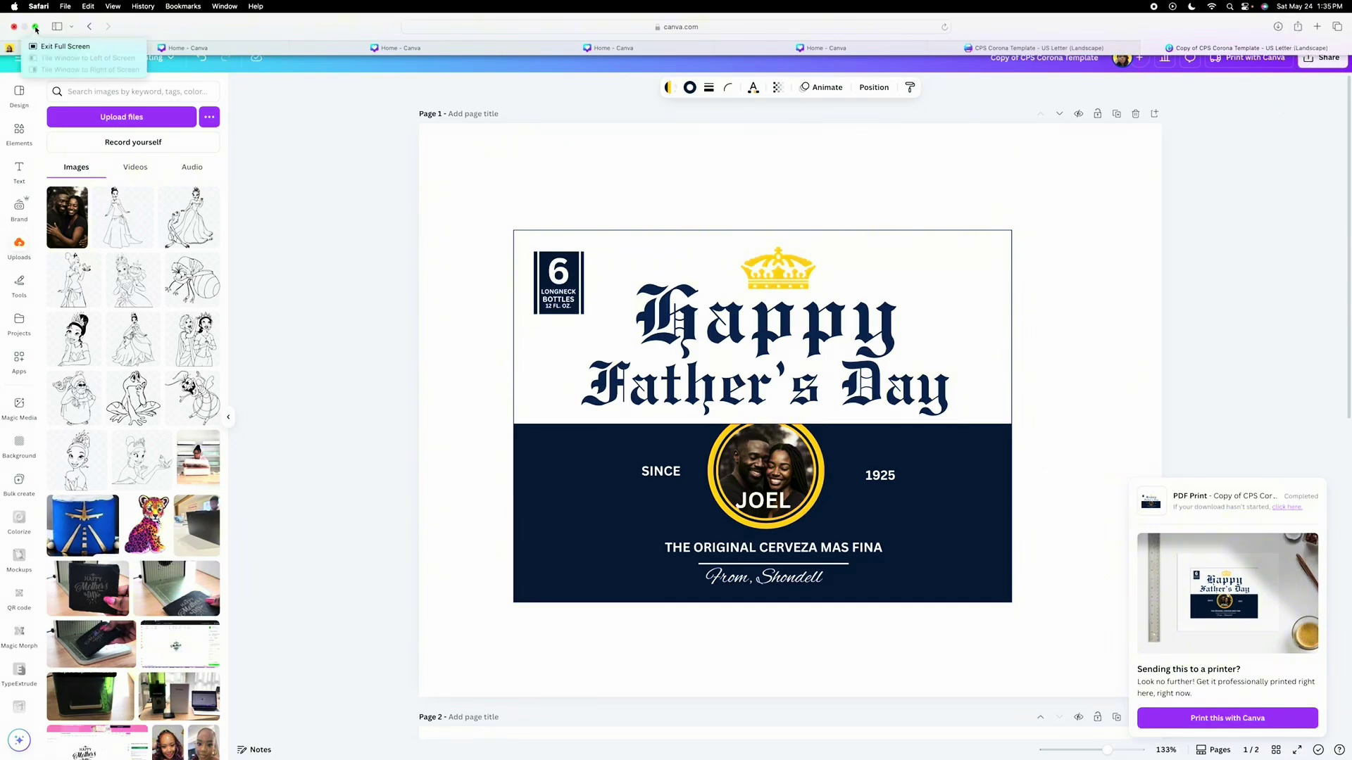
{"action": "left_click", "coordinate": [90, 69]}
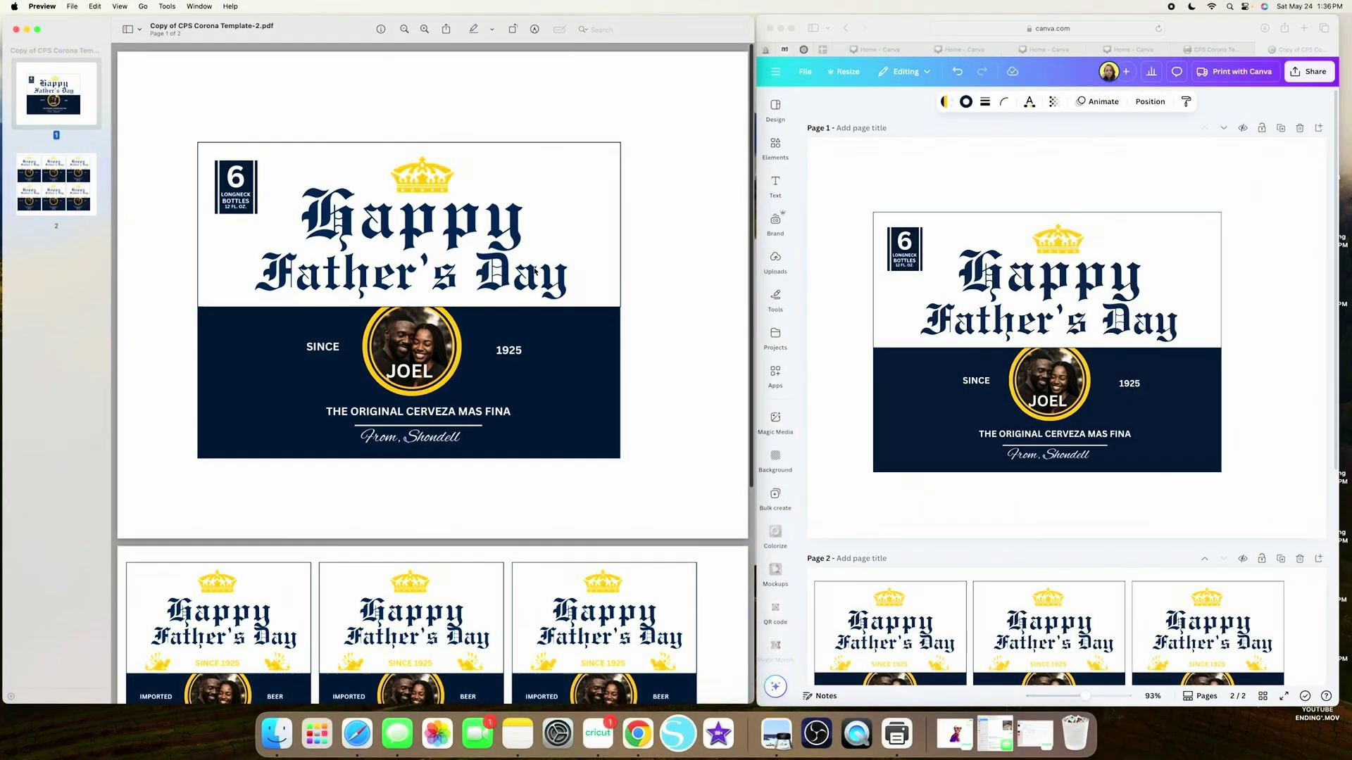
{"action": "scroll", "coordinate": [272, 202], "scroll_direction": "down", "scroll_amount": 5}
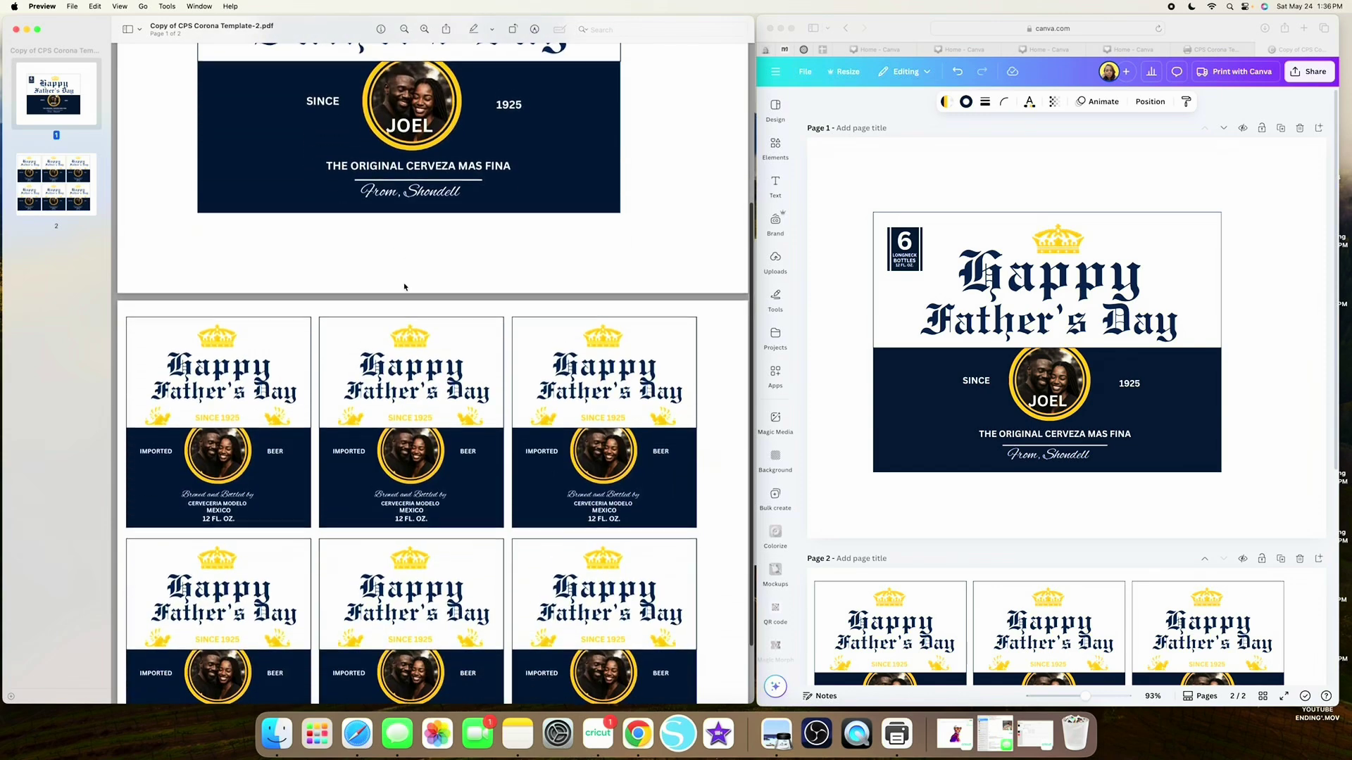
{"action": "scroll", "coordinate": [404, 286], "scroll_direction": "up", "scroll_amount": 5}
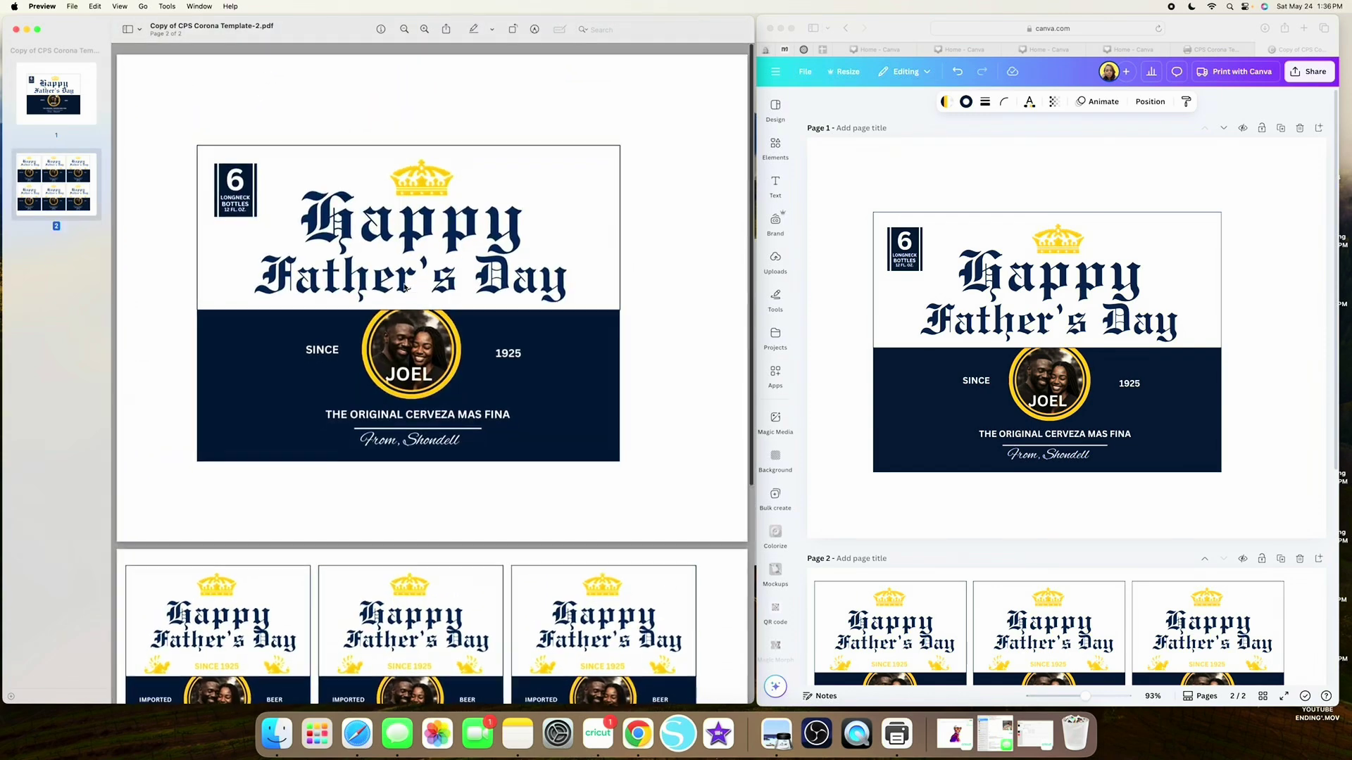
Step: Open the print settings for the downloaded PDF and set the page range to all 2 pages
{"action": "left_click", "coordinate": [72, 7]}
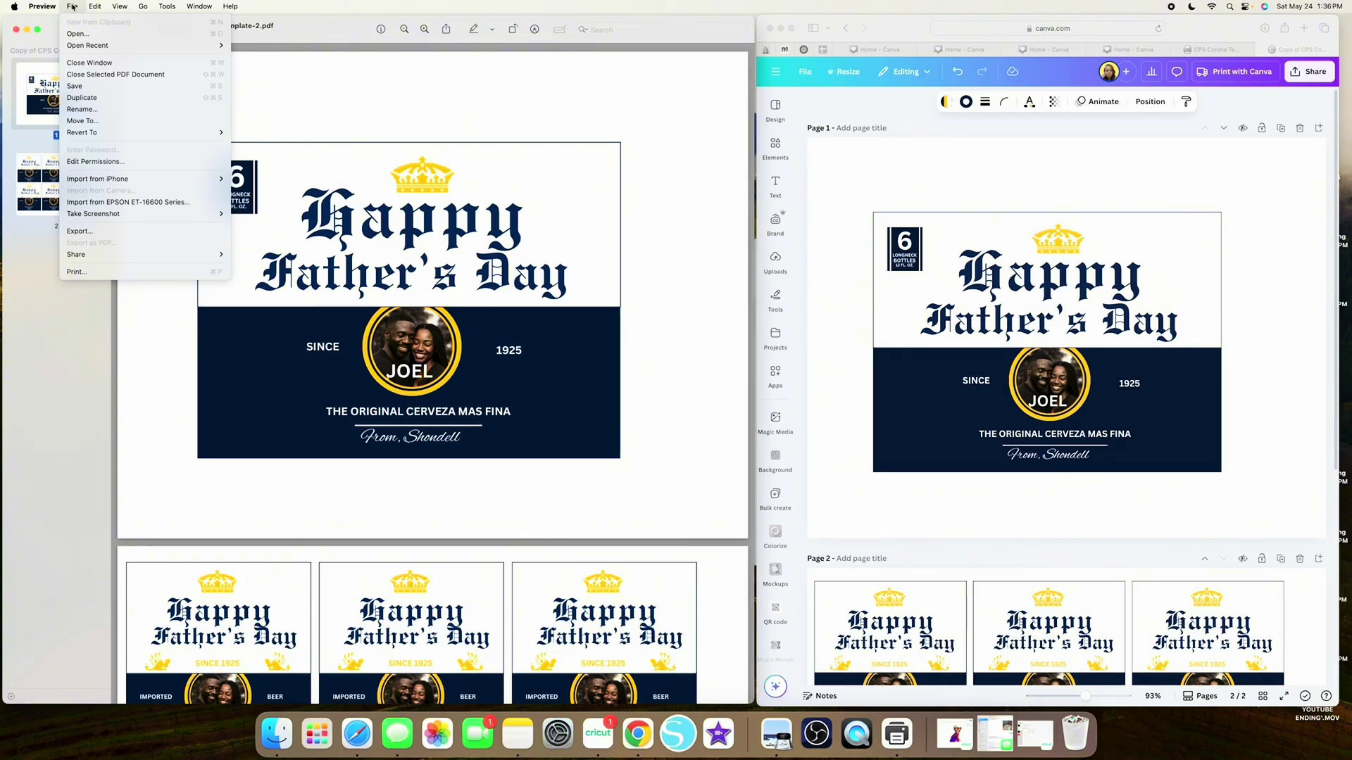
{"action": "left_click", "coordinate": [82, 273]}
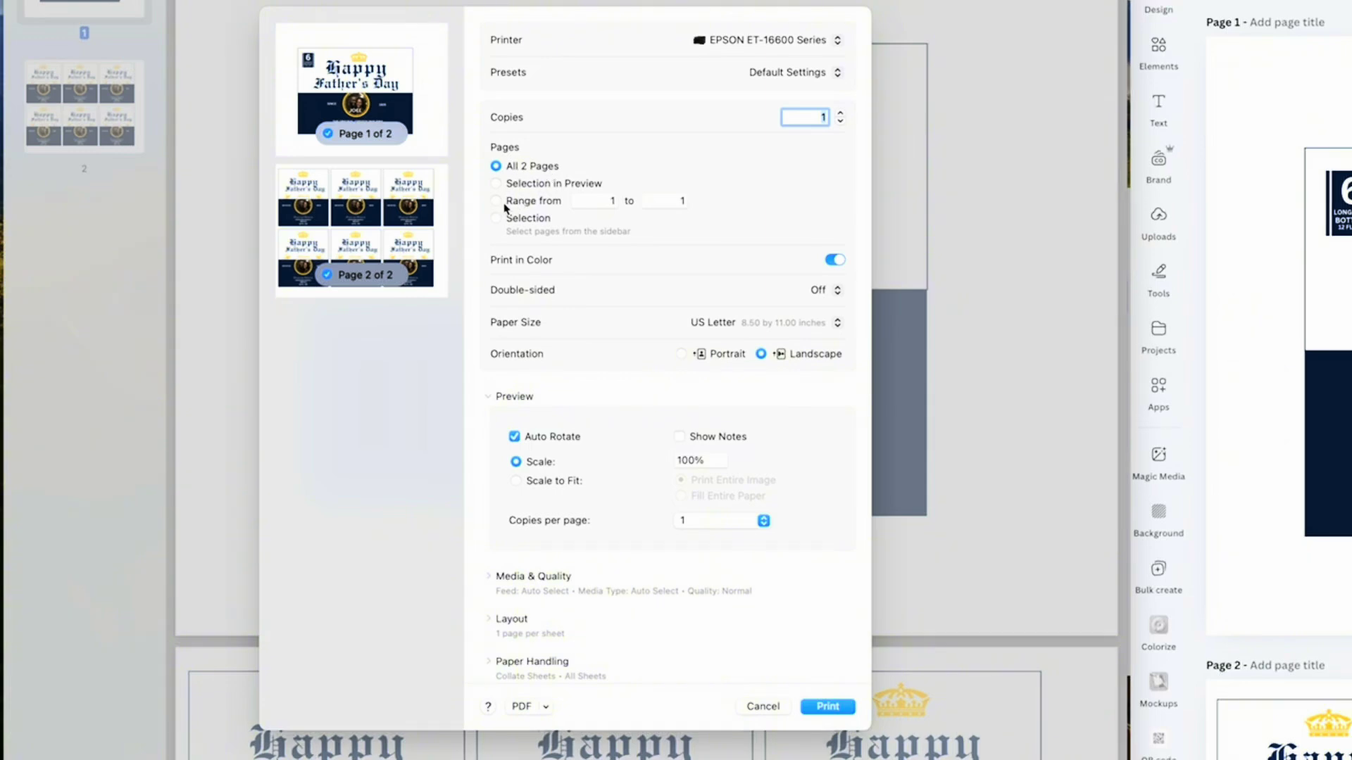
{"action": "left_click", "coordinate": [503, 204]}
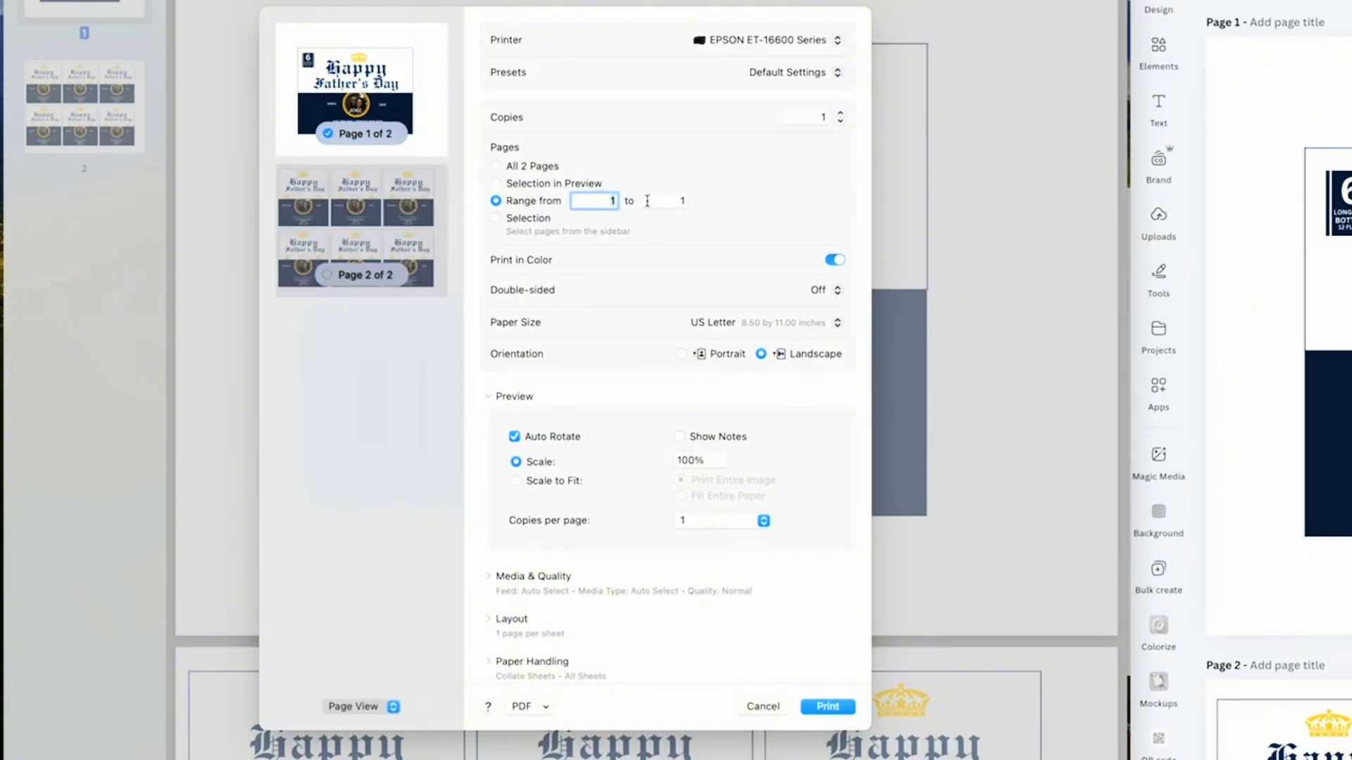
{"action": "left_click", "coordinate": [503, 171]}
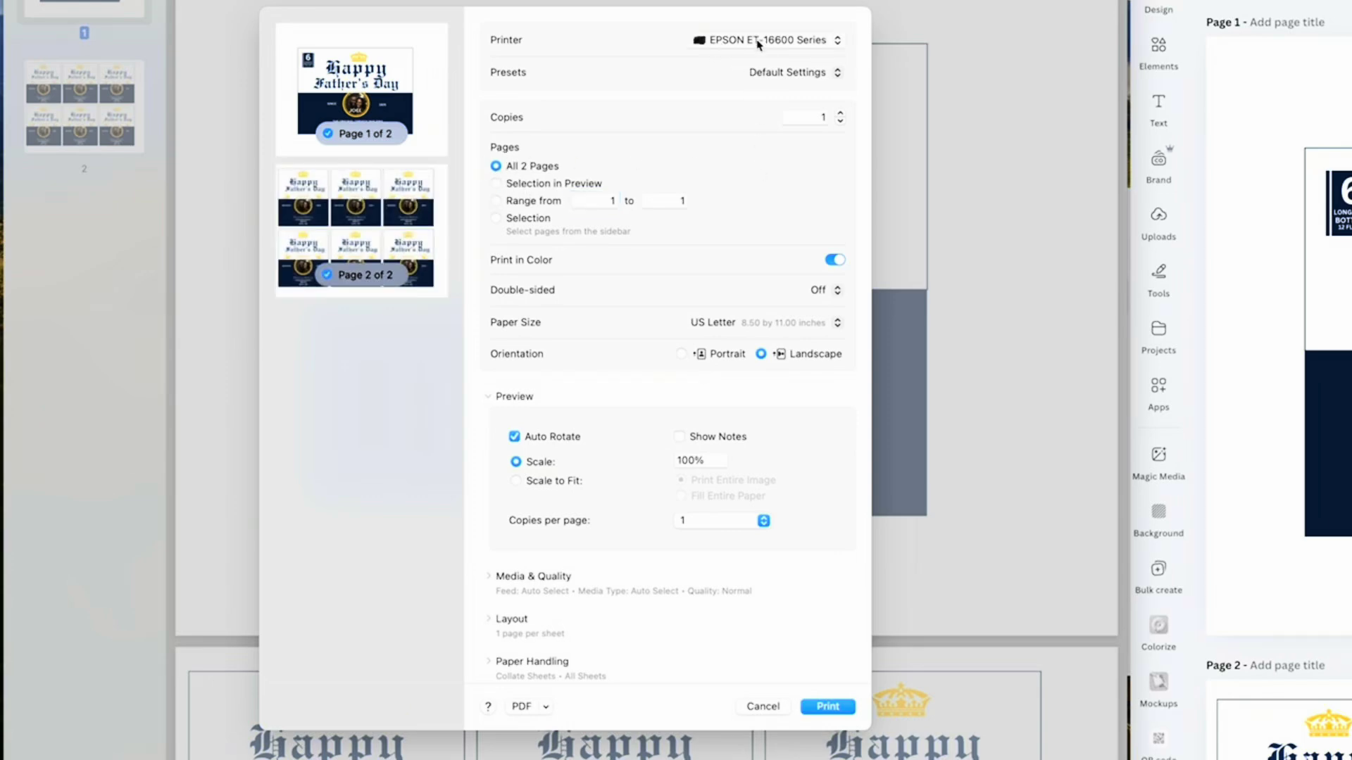
Step: Set the print feed to Rear Tray, the media type to Photo Glossy Paper and the quality to Best, and print the labels
{"action": "scroll", "coordinate": [655, 401], "scroll_direction": "down", "scroll_amount": 4}
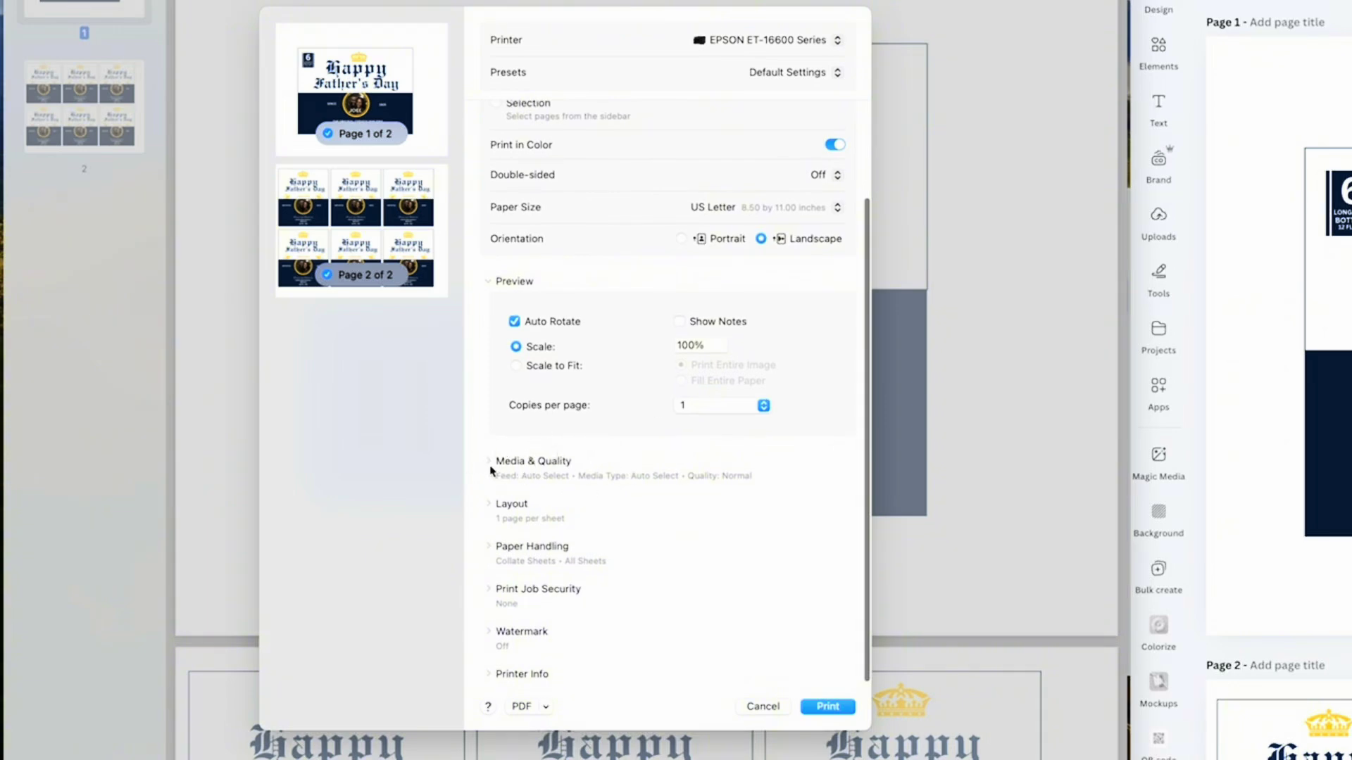
{"action": "left_click", "coordinate": [492, 464]}
{"action": "left_click", "coordinate": [799, 487]}
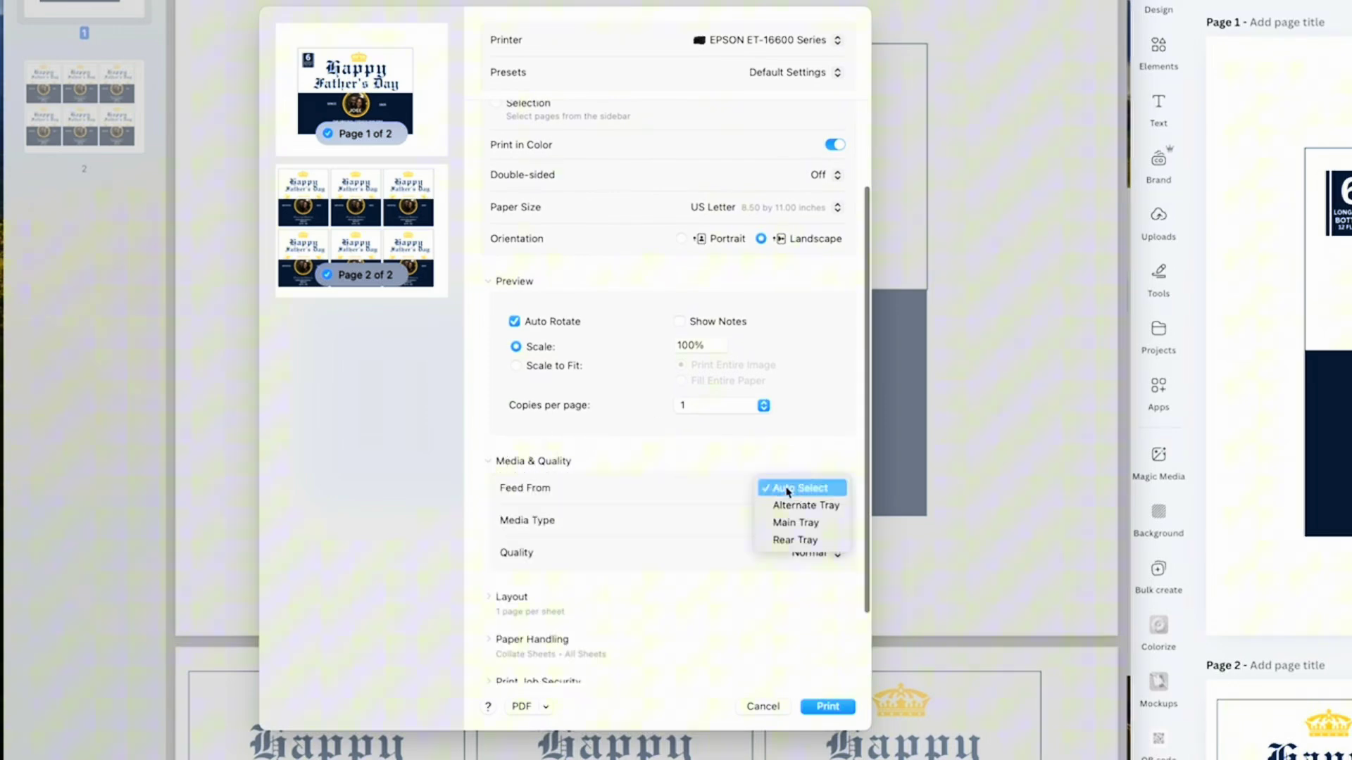
{"action": "left_click", "coordinate": [782, 540]}
{"action": "left_click", "coordinate": [794, 520]}
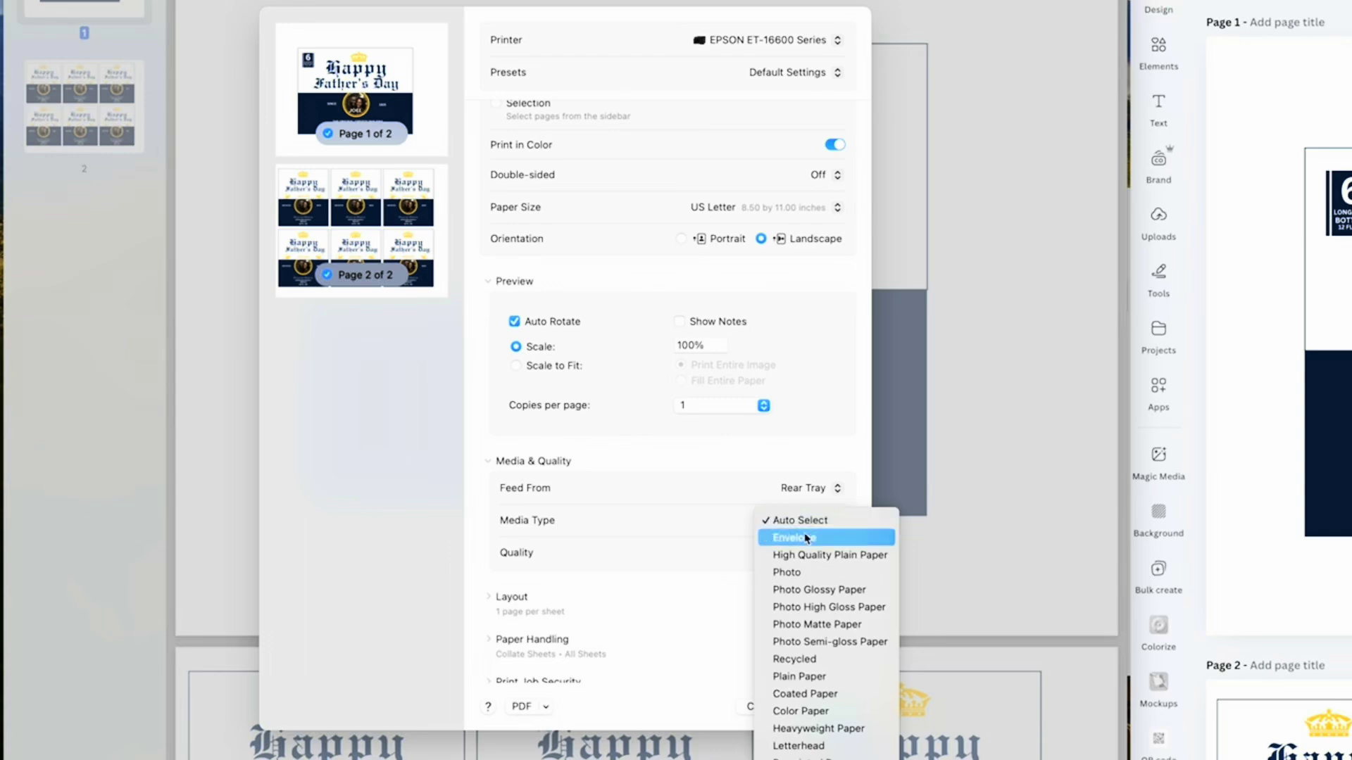
{"action": "left_click", "coordinate": [805, 593]}
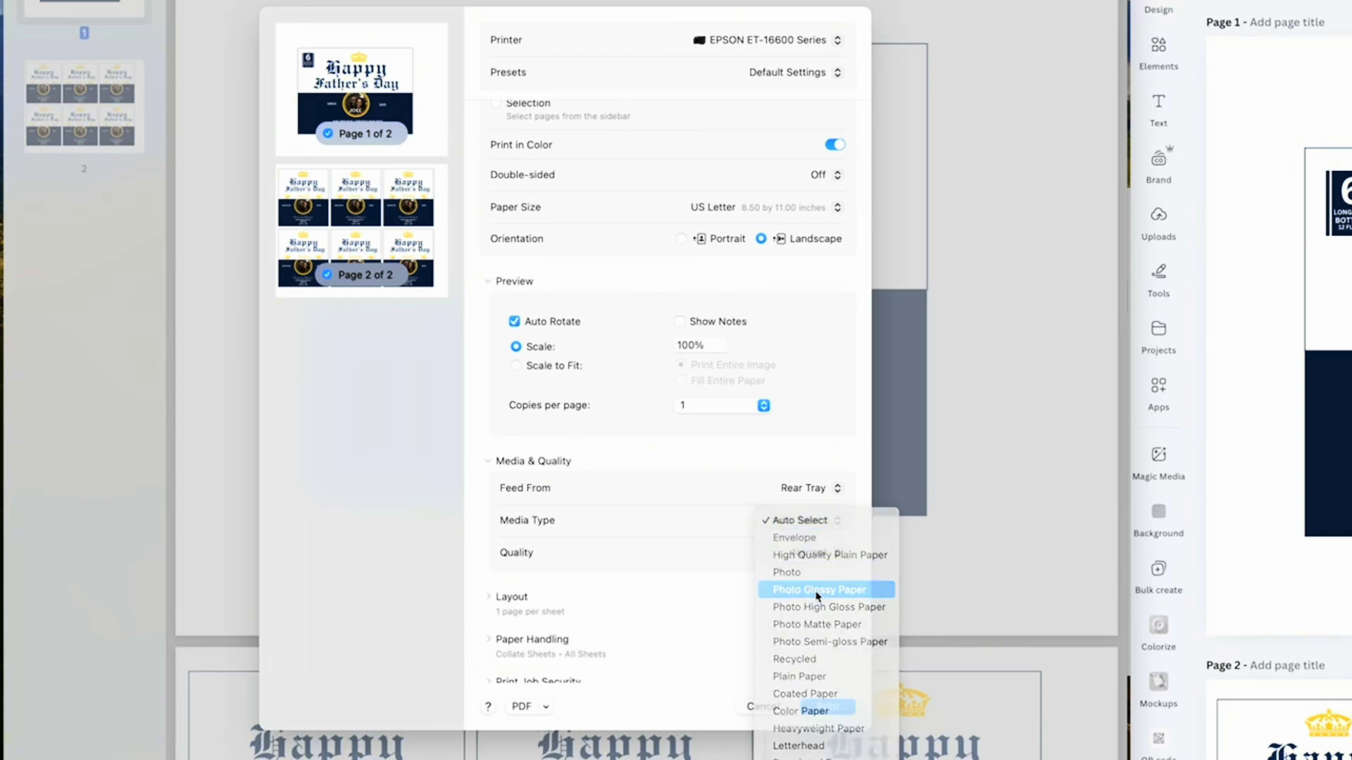
{"action": "left_click", "coordinate": [806, 556]}
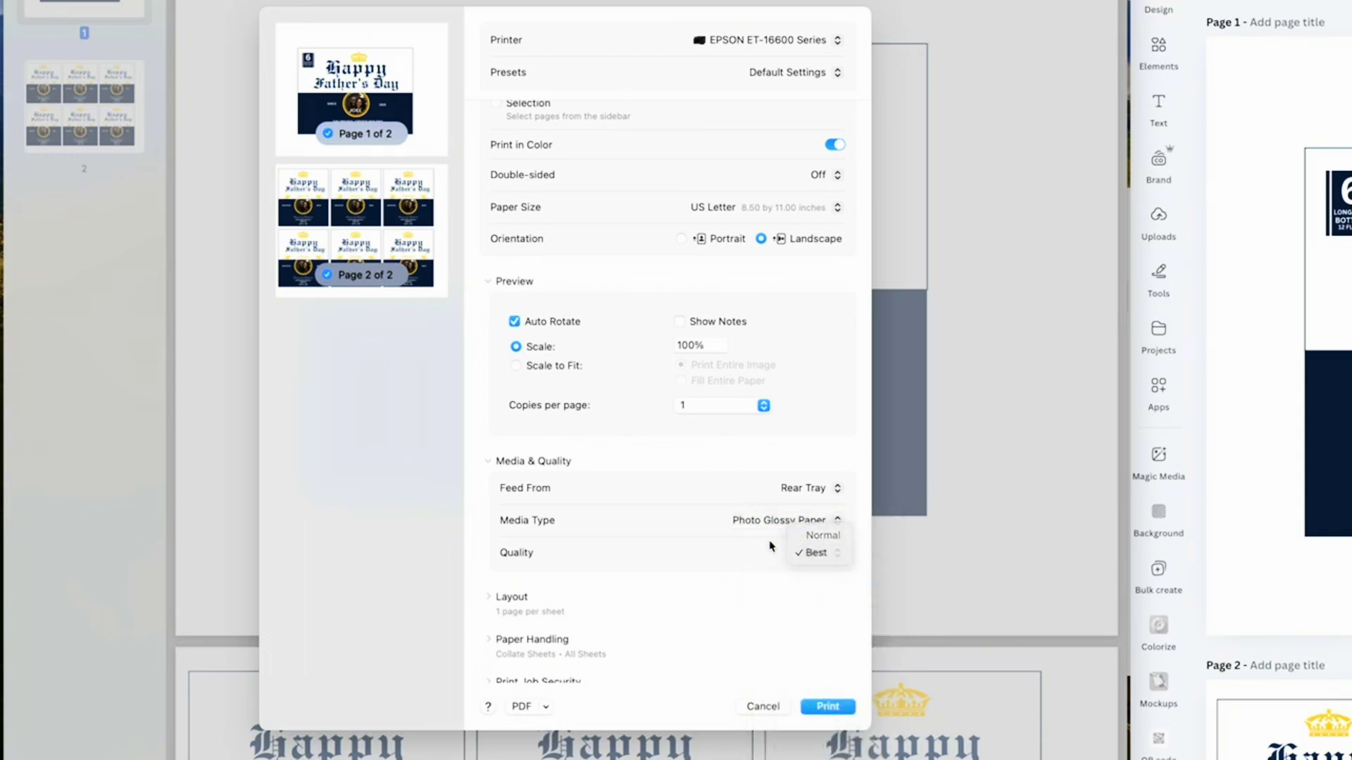
{"action": "left_click", "coordinate": [773, 549]}
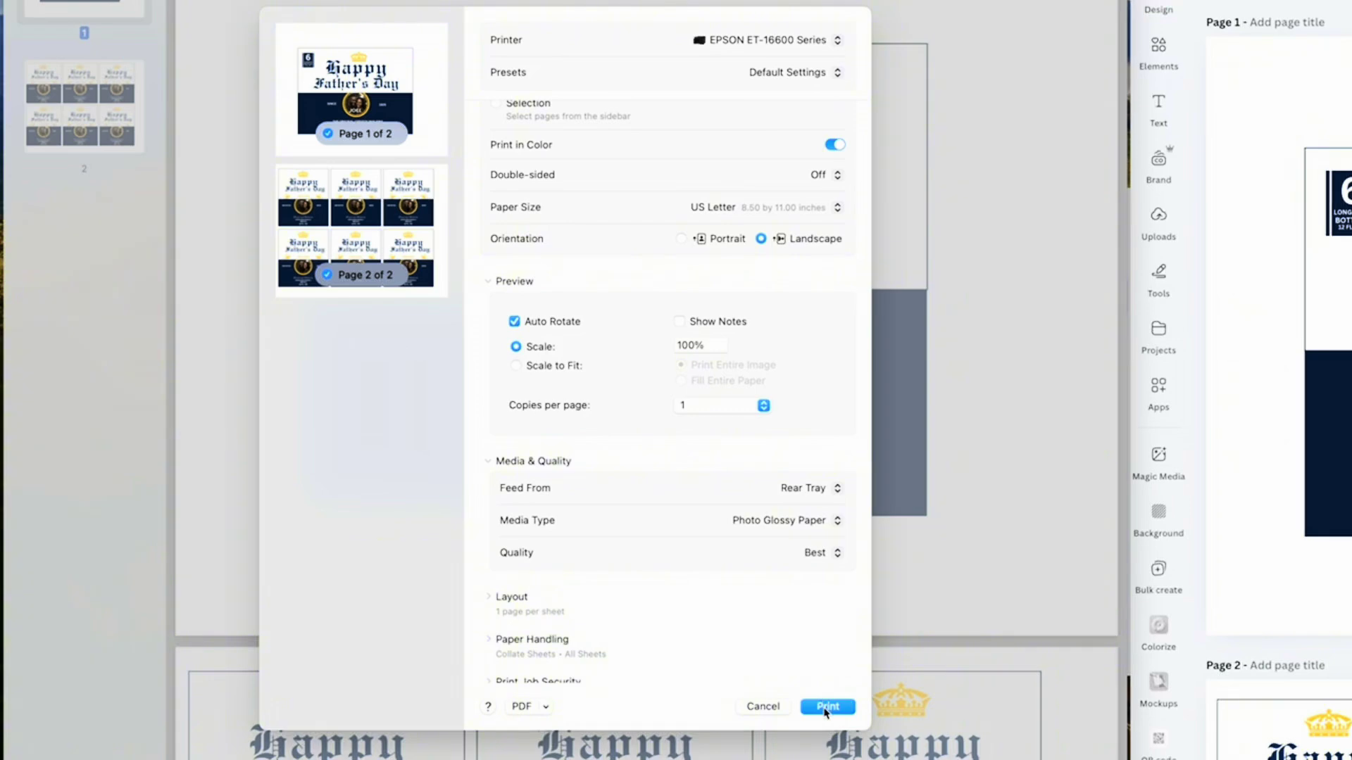
{"action": "left_click", "coordinate": [828, 708]}
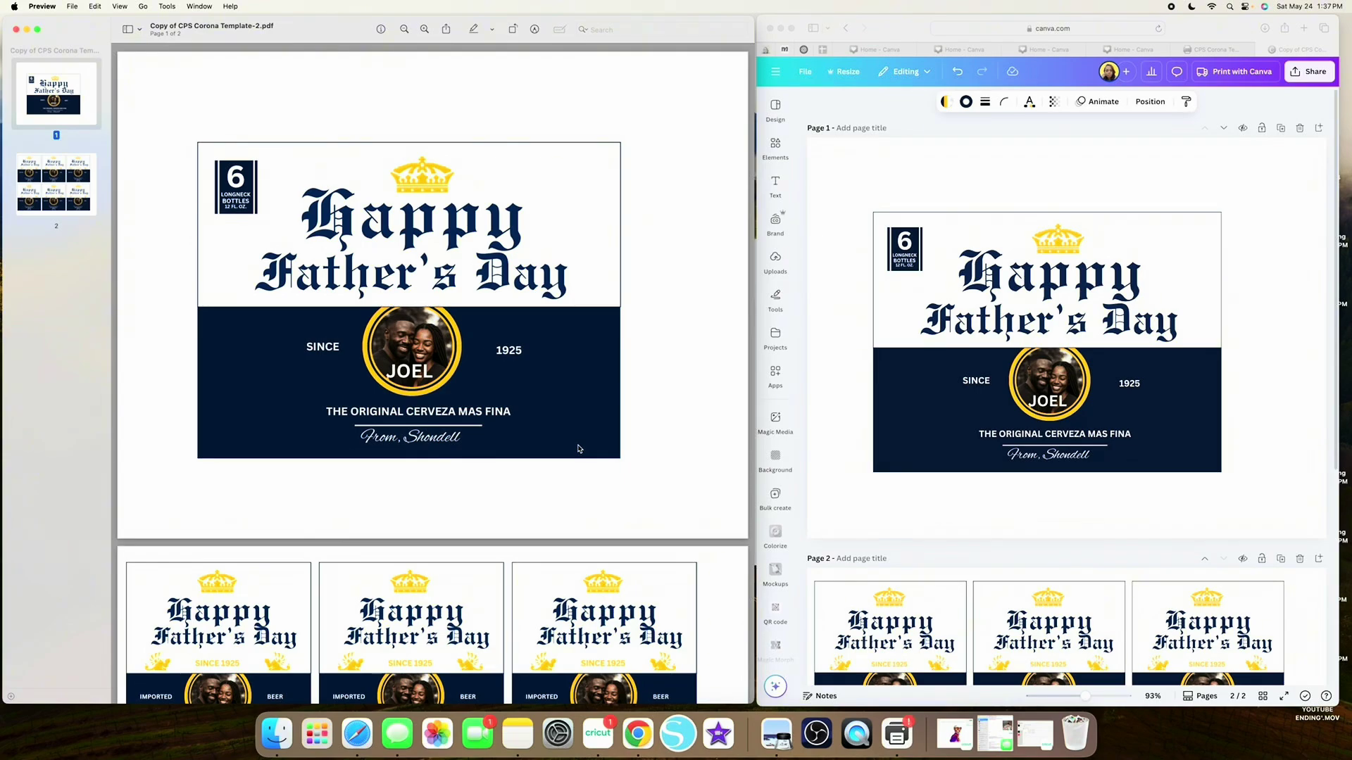
Step: In Canva, download both pages of the original CPS Corona Template as PNG with a transparent background
{"action": "scroll", "coordinate": [563, 422], "scroll_direction": "down", "scroll_amount": 1}
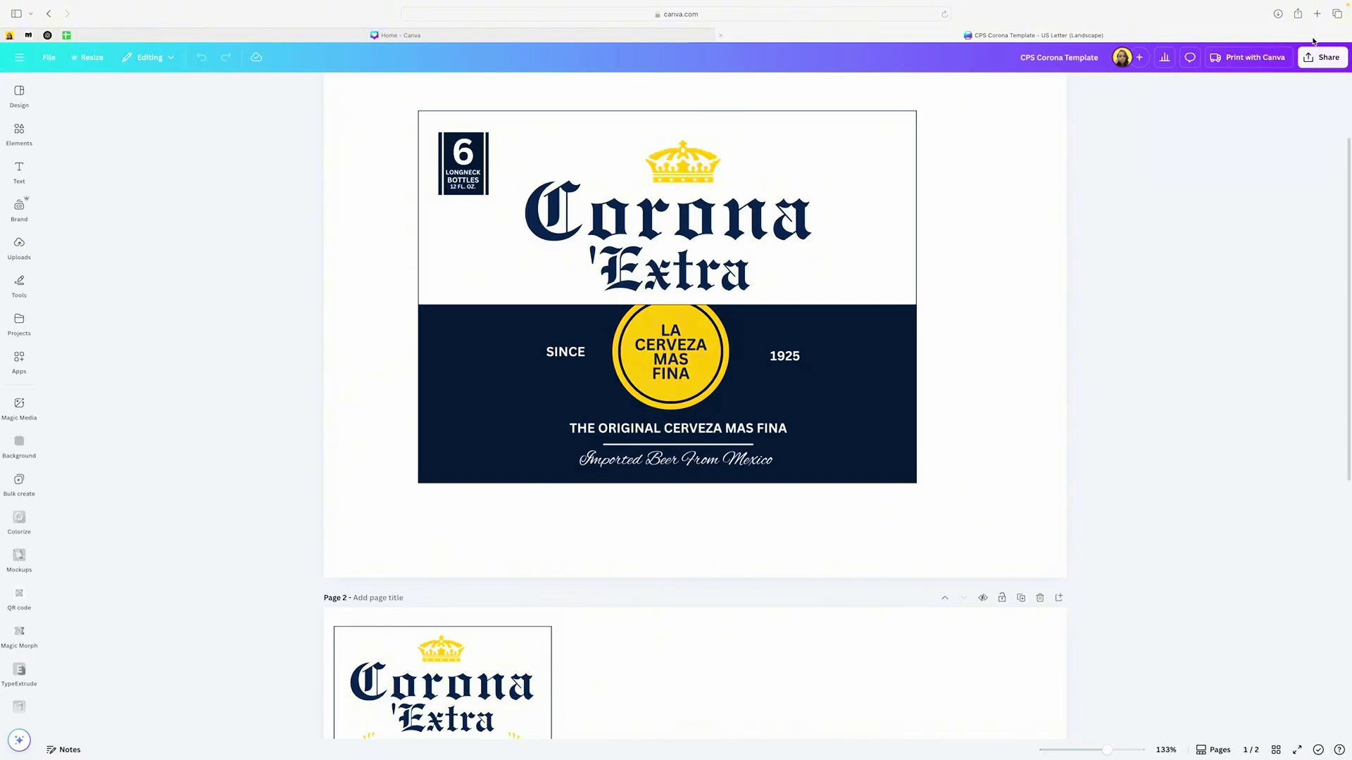
{"action": "left_click", "coordinate": [1322, 57]}
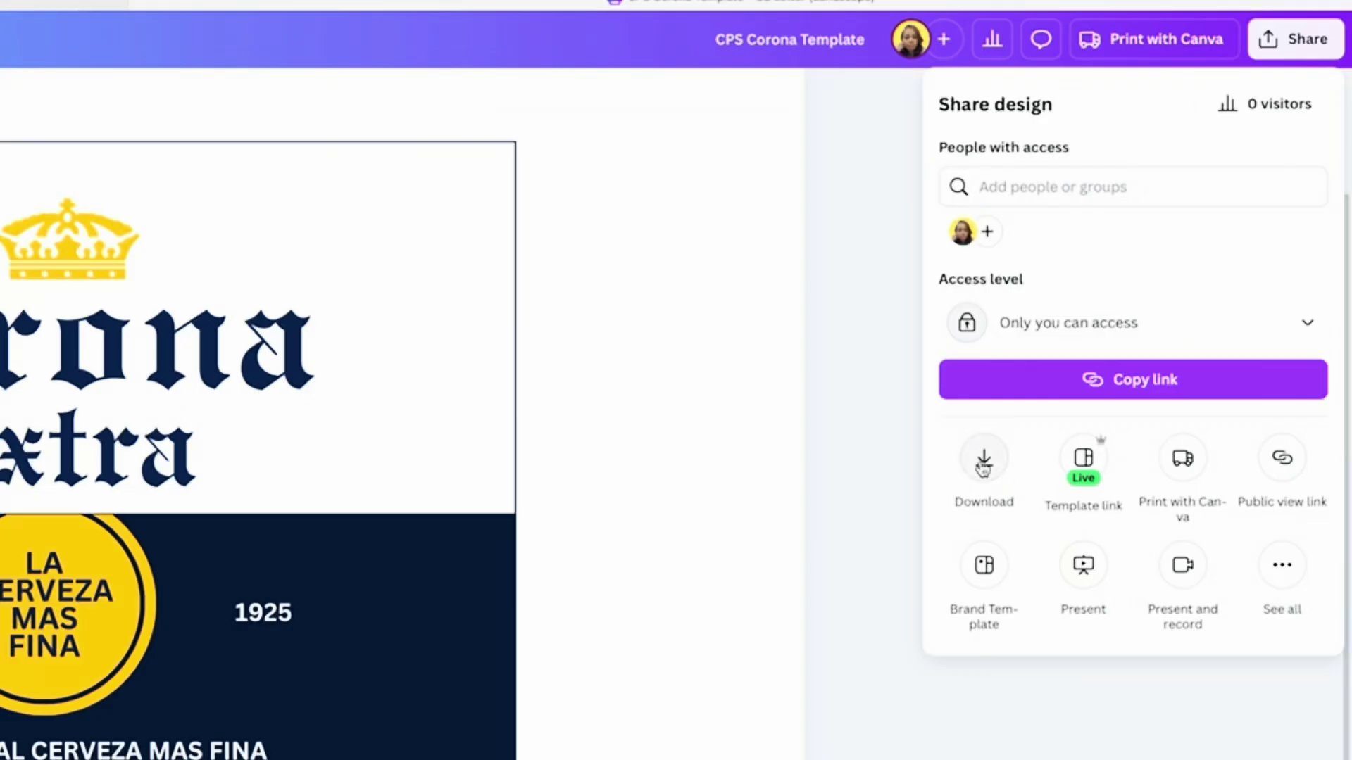
{"action": "left_click", "coordinate": [1160, 276]}
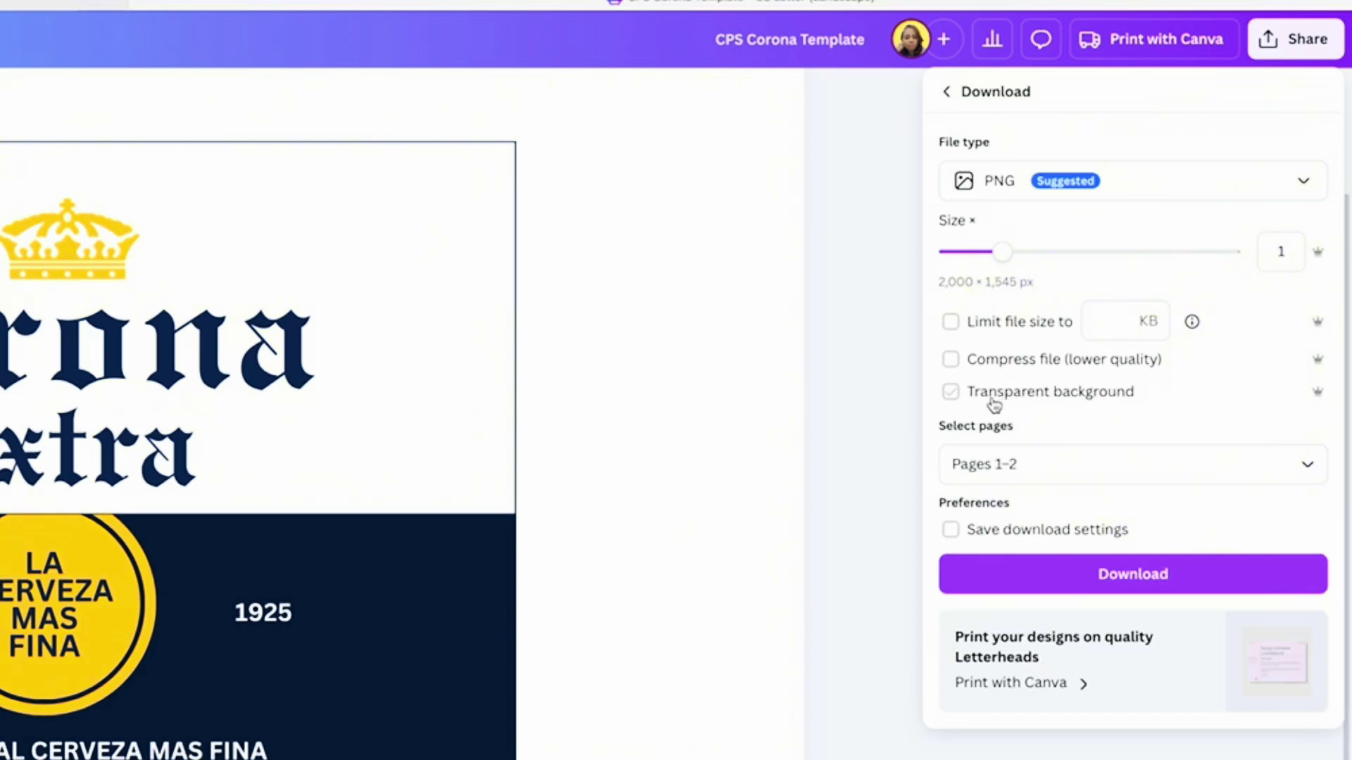
{"action": "left_click", "coordinate": [951, 393]}
{"action": "left_click", "coordinate": [1148, 577]}
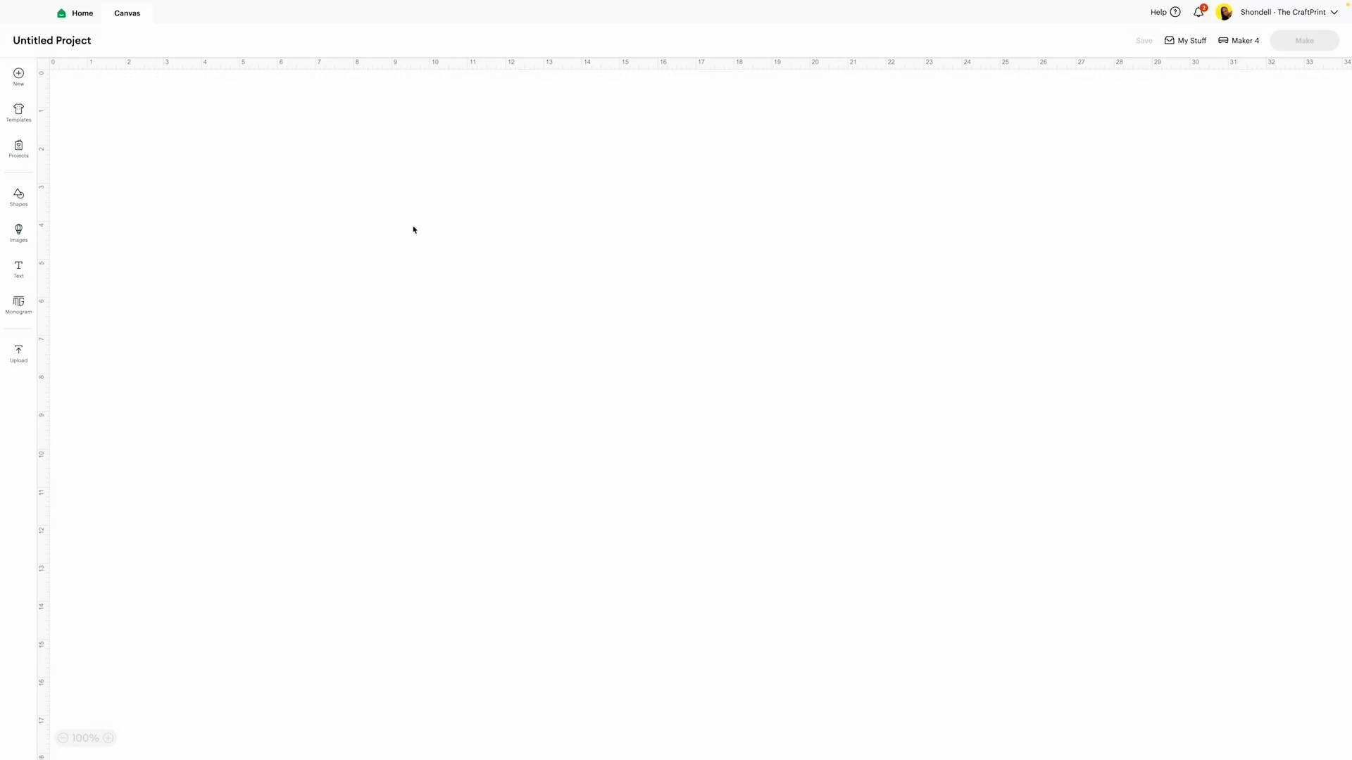
Step: In Cricut Design Space, start an image upload and load 1.png from the CPS Corona Template folder in Downloads
{"action": "left_click", "coordinate": [19, 354]}
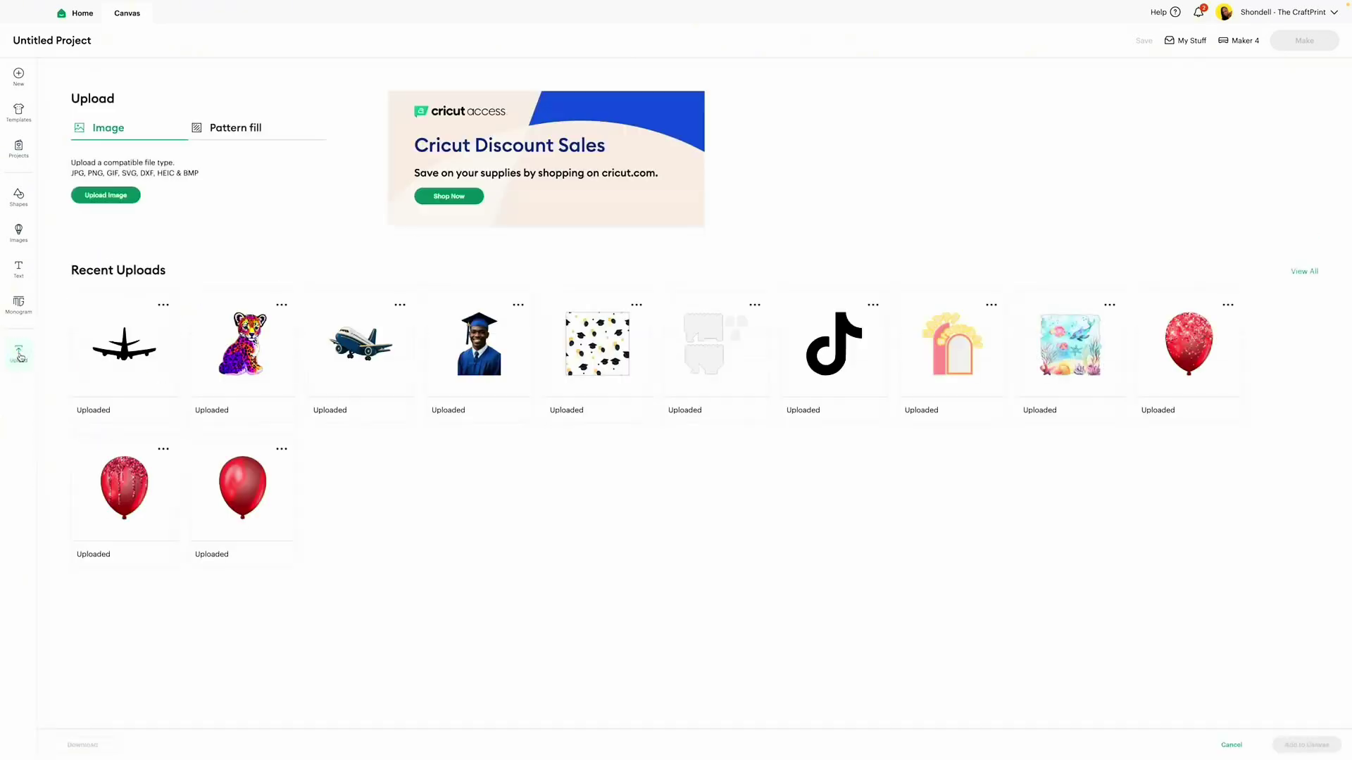
{"action": "left_click", "coordinate": [112, 198]}
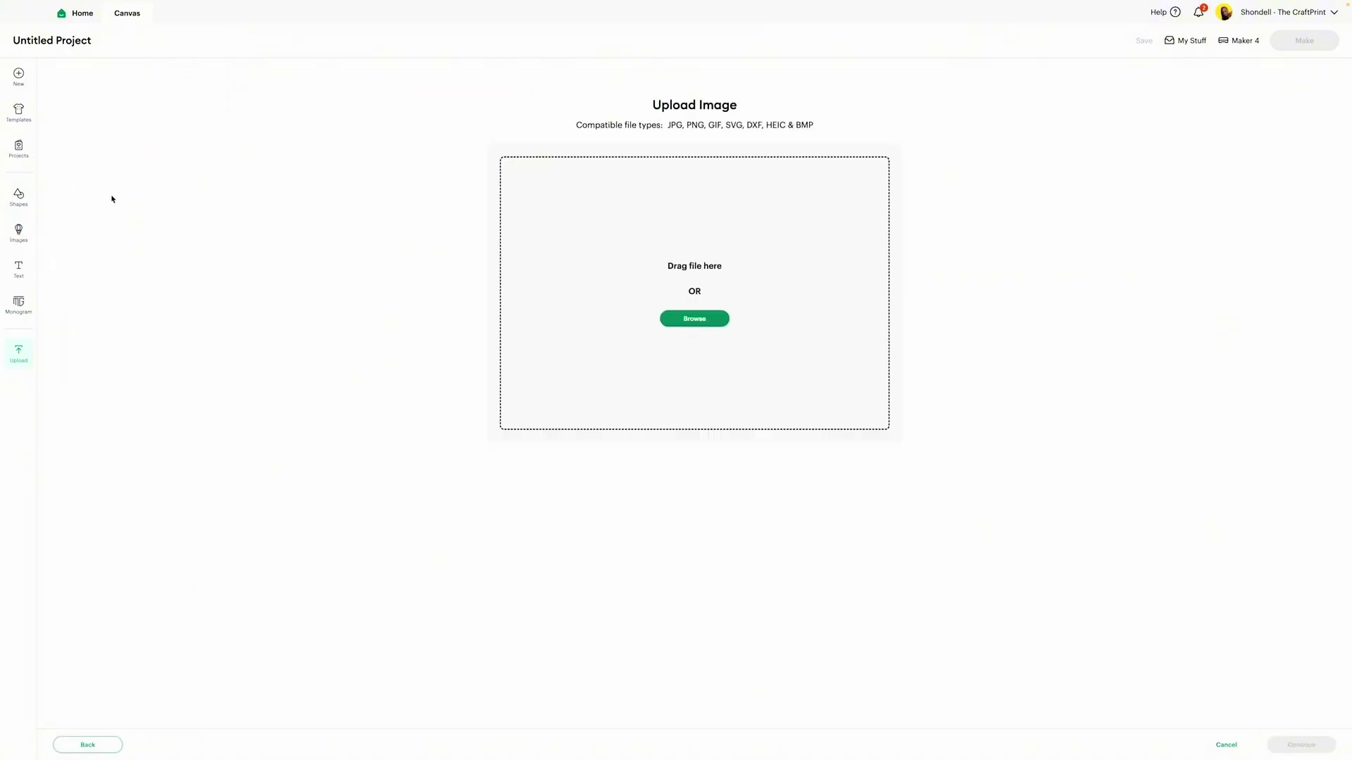
{"action": "left_click", "coordinate": [688, 325]}
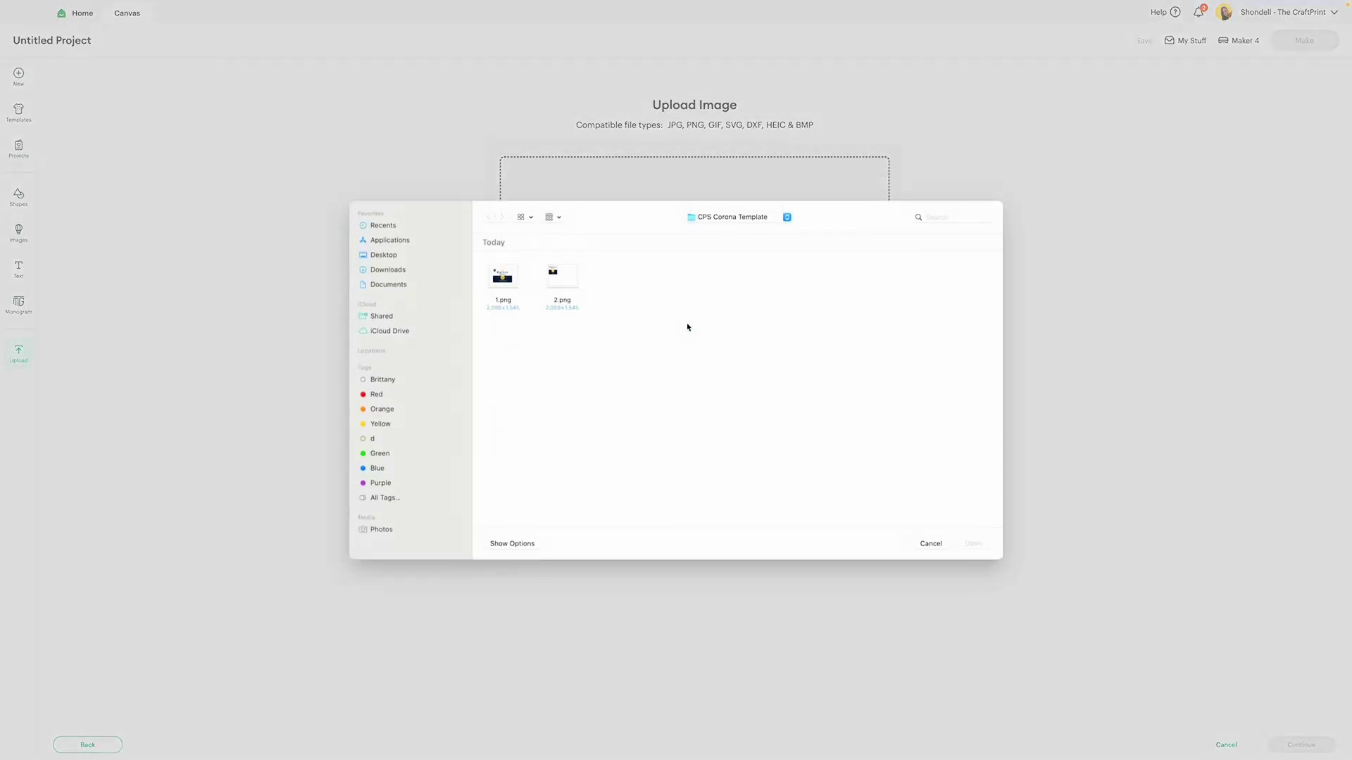
{"action": "left_click", "coordinate": [386, 271]}
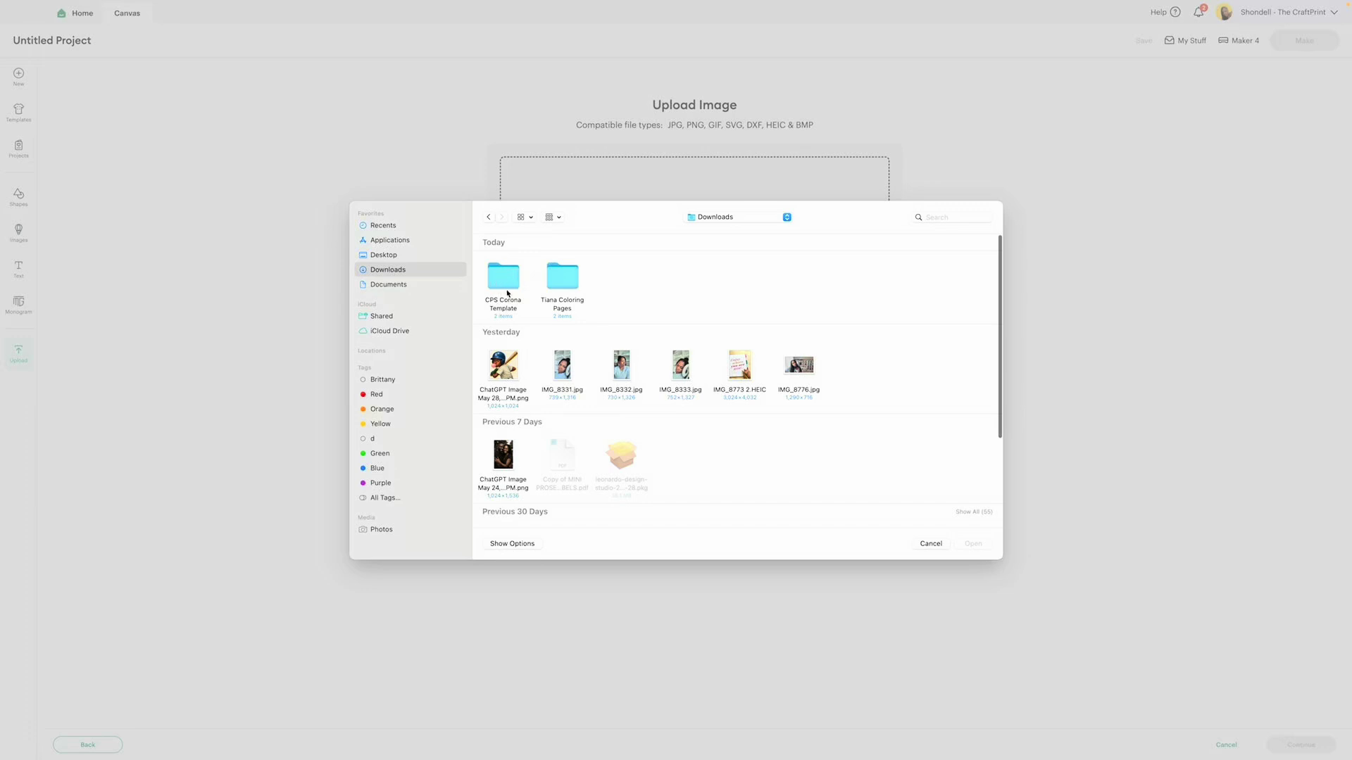
{"action": "double_click", "coordinate": [510, 283]}
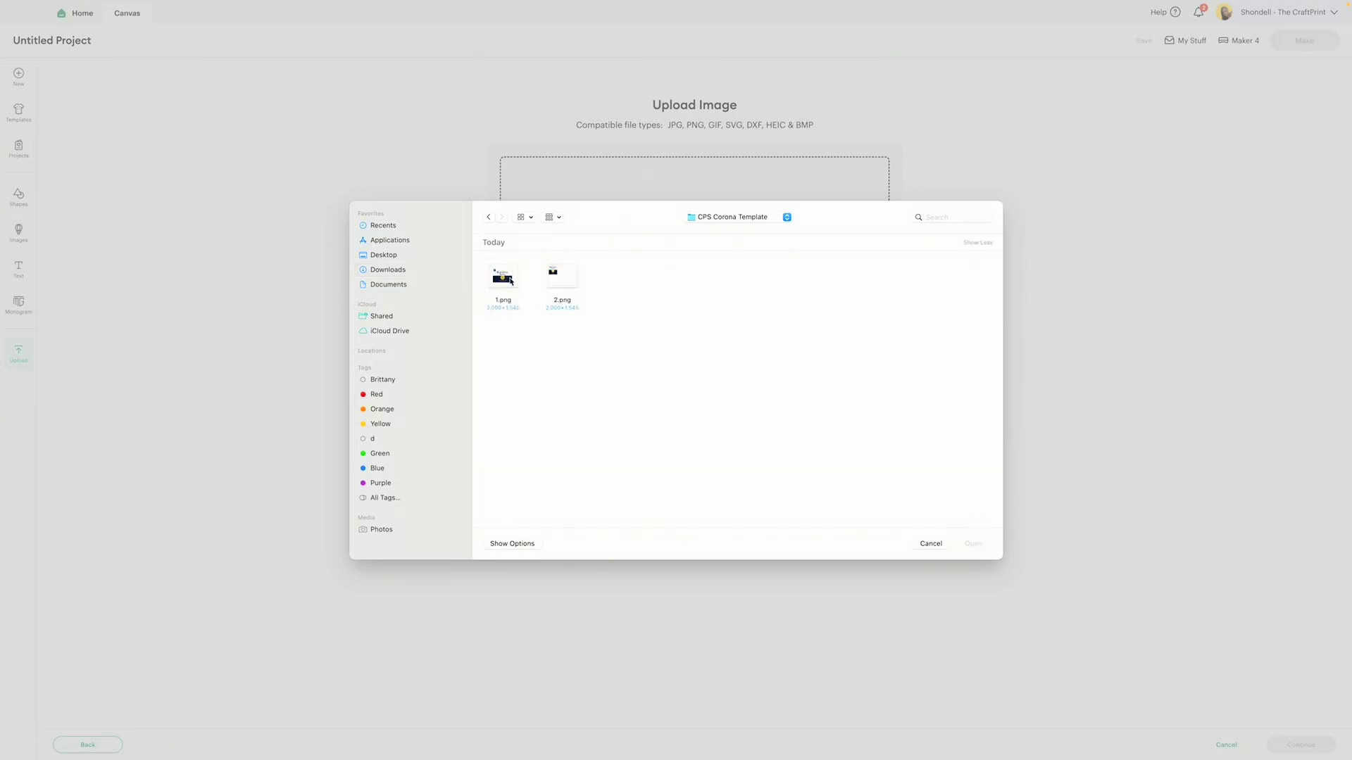
{"action": "left_click", "coordinate": [502, 276]}
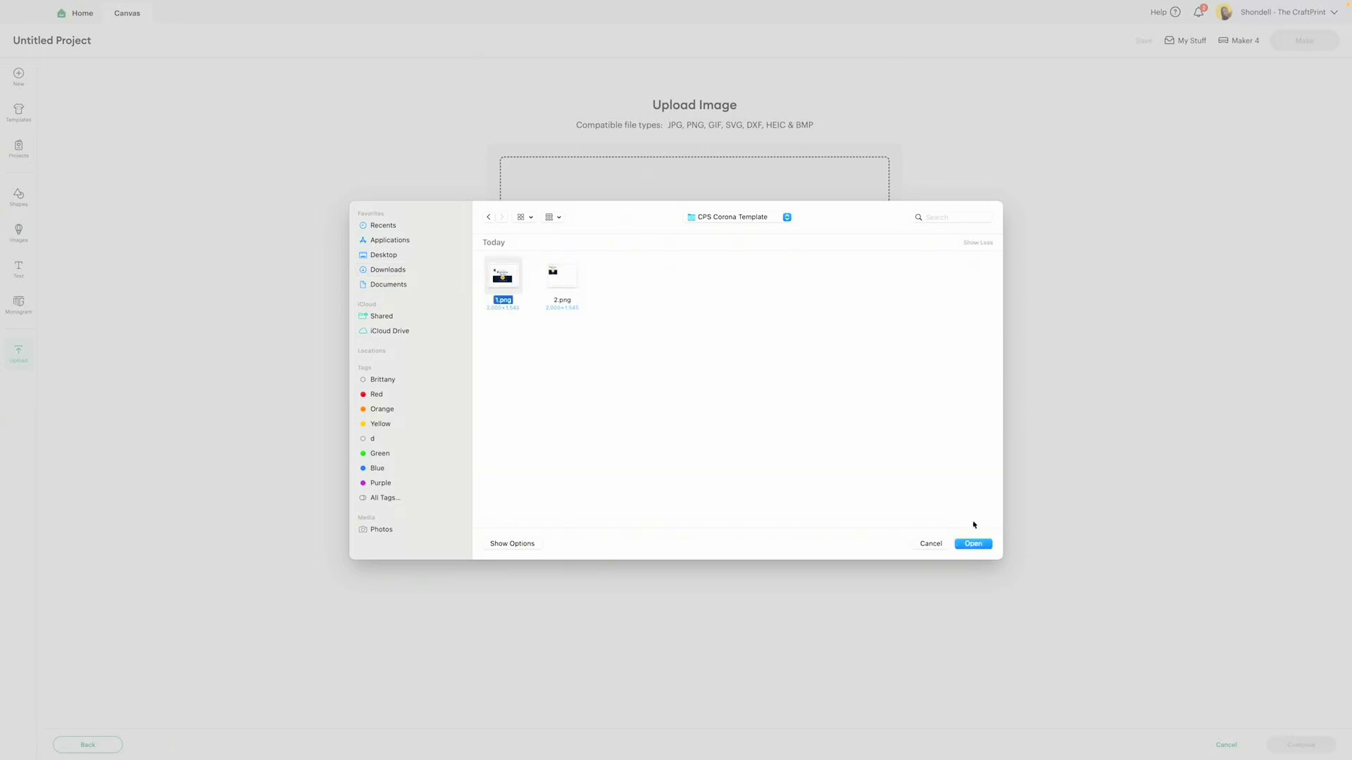
{"action": "left_click", "coordinate": [972, 546]}
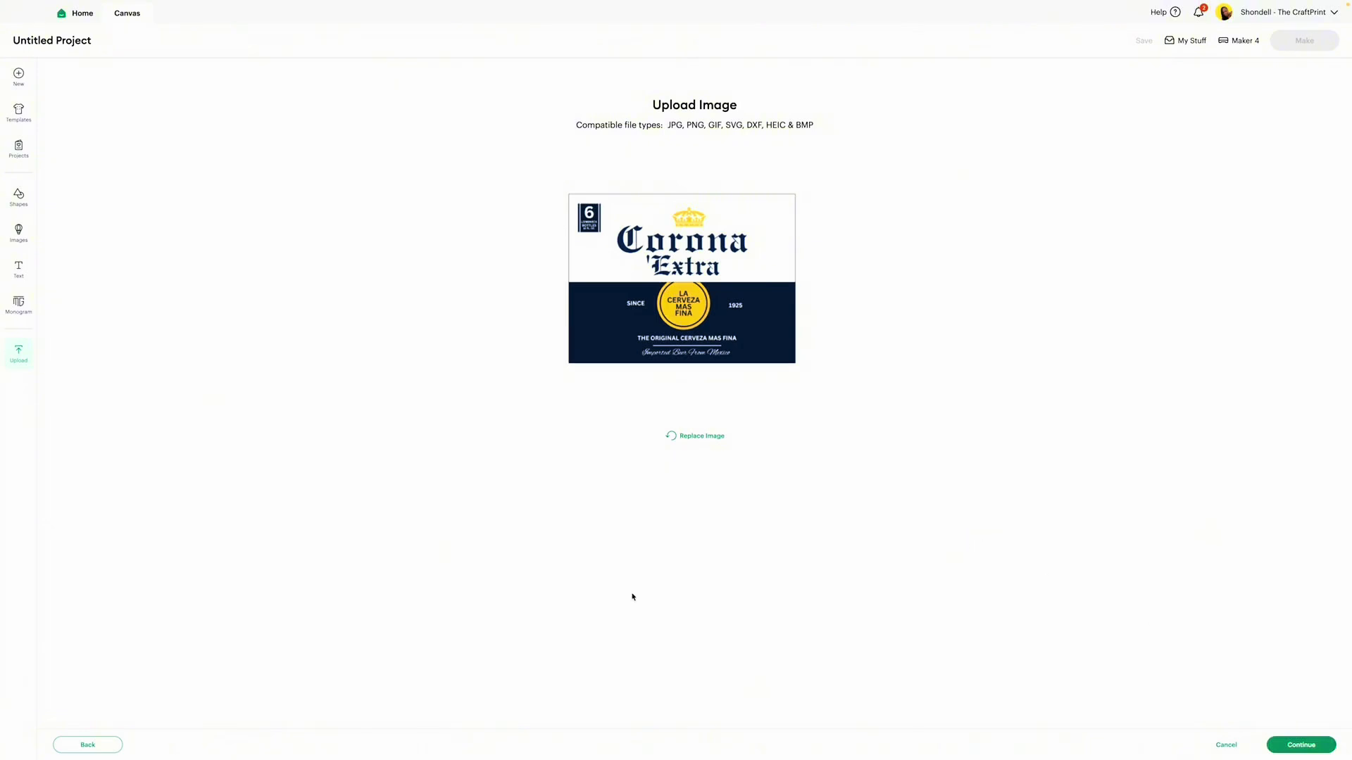
Step: Keep the carrier label's background unedited, convert it to a Flat Graphic, and upload it to the canvas with the name 1
{"action": "left_click", "coordinate": [1294, 744]}
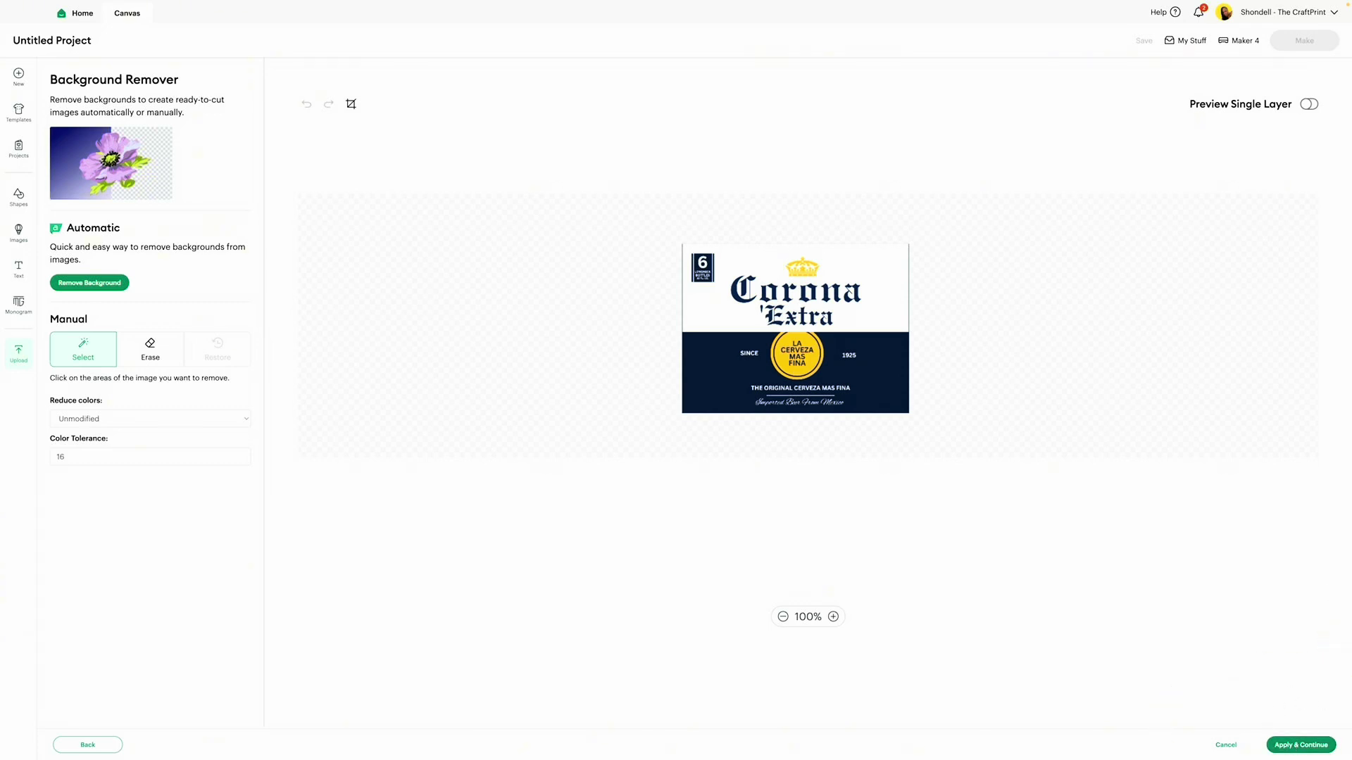
{"action": "left_click", "coordinate": [1300, 745]}
{"action": "left_click", "coordinate": [648, 453]}
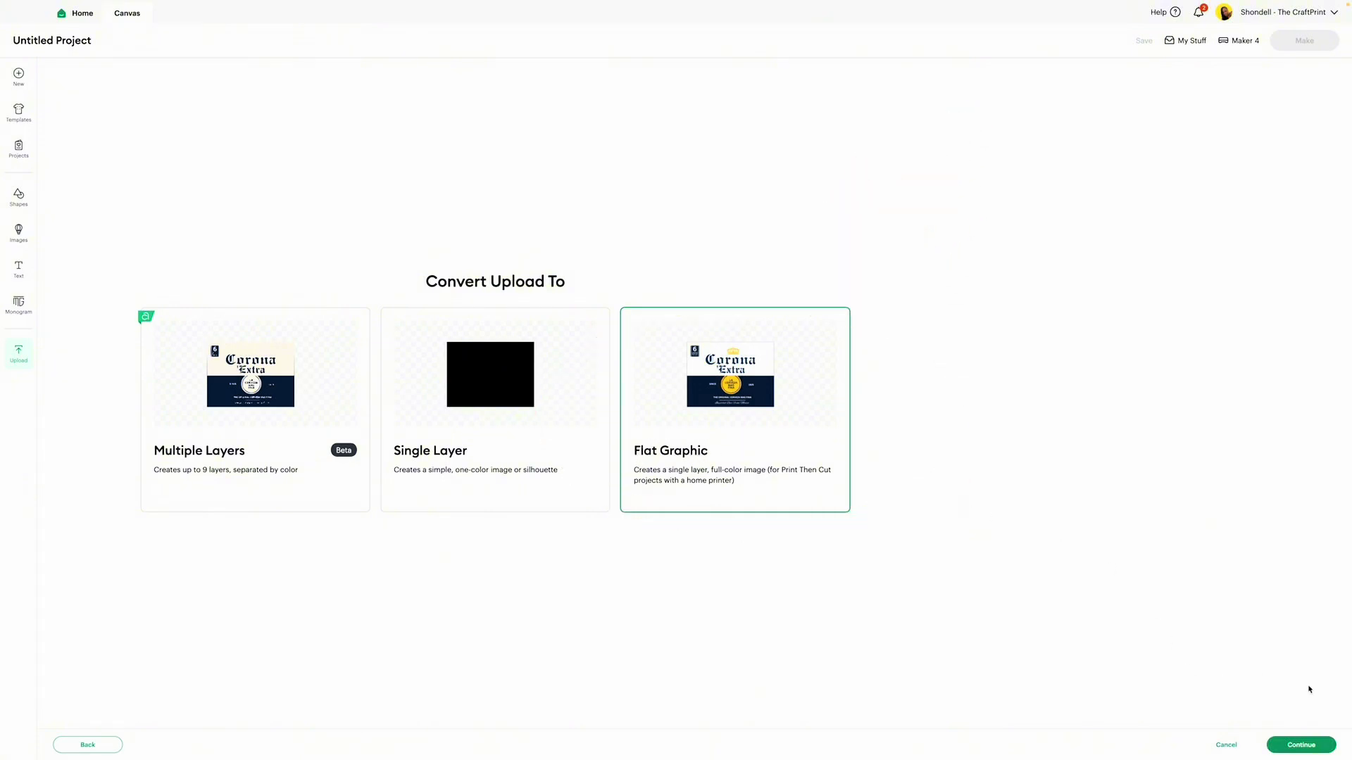
{"action": "left_click", "coordinate": [1300, 745]}
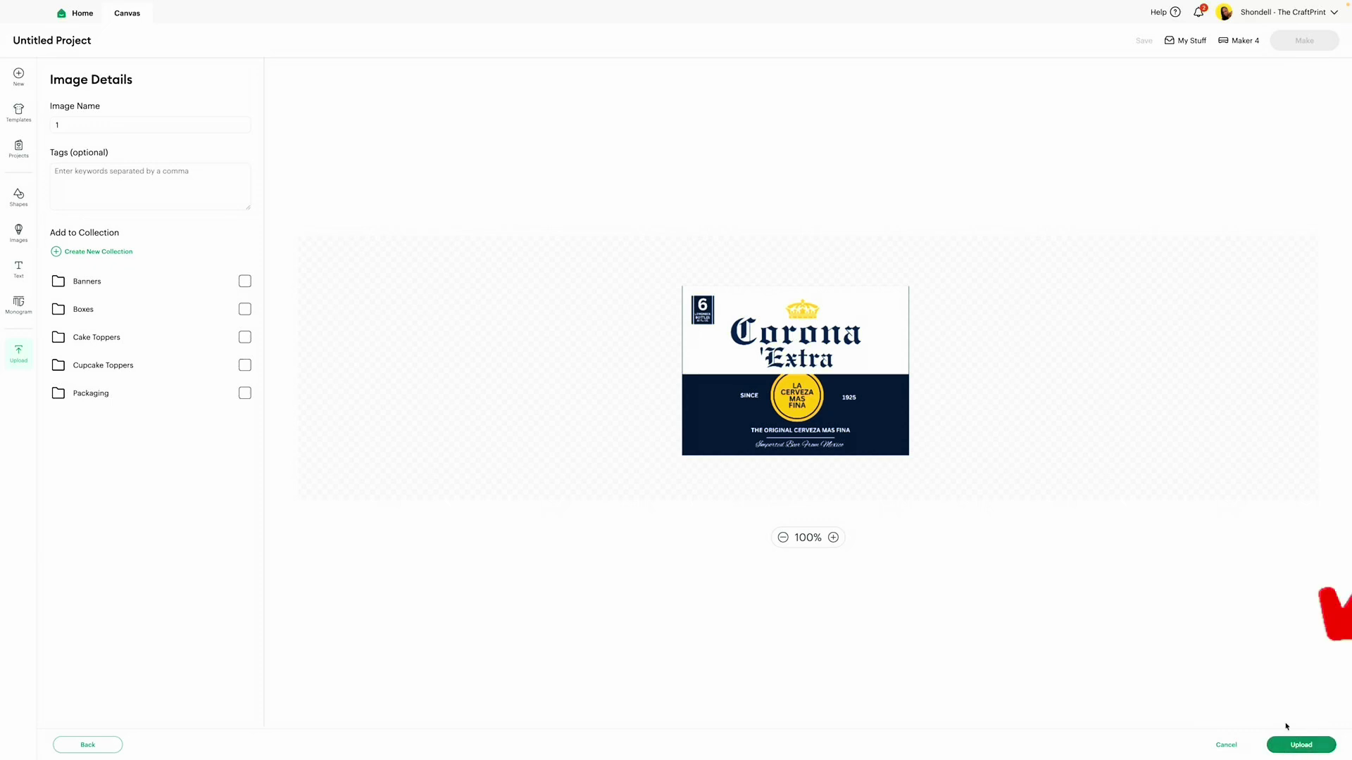
{"action": "left_click", "coordinate": [1300, 744]}
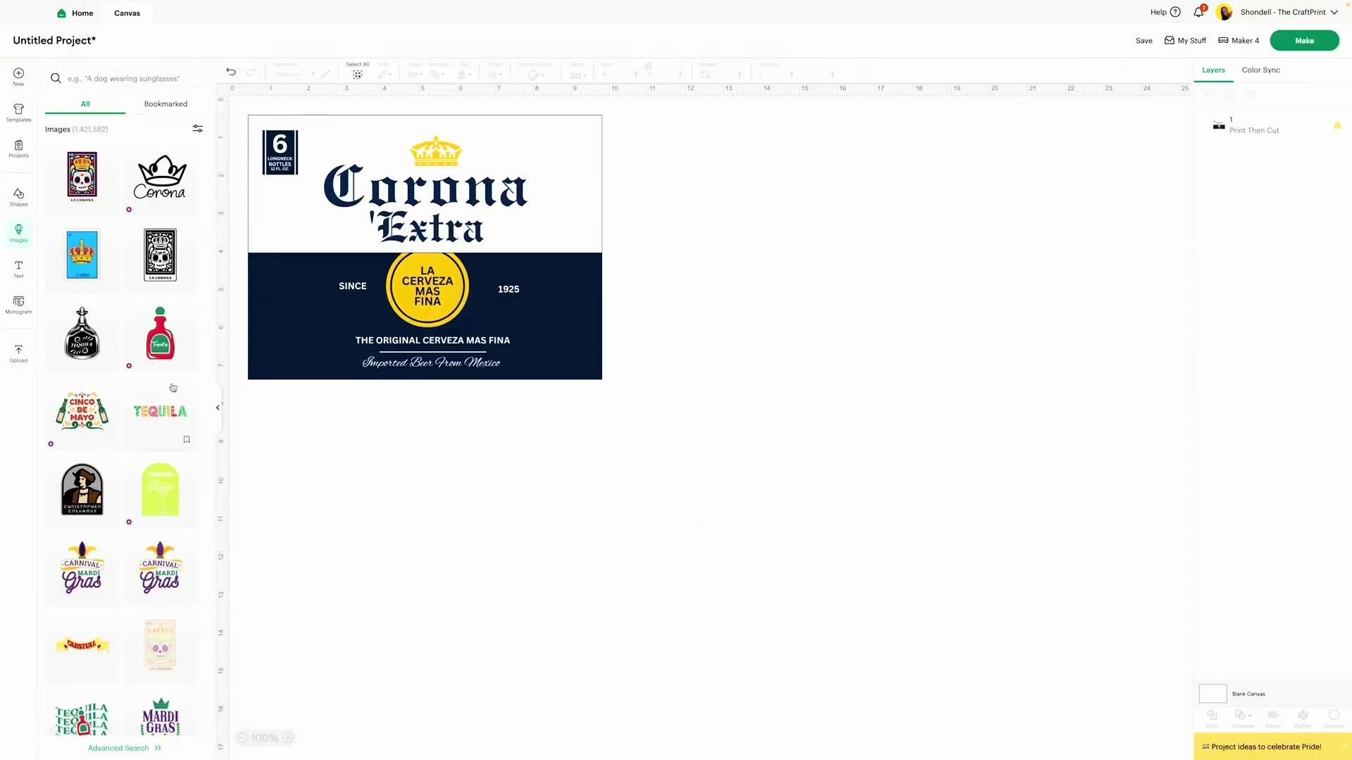
Step: Start another image upload and load the bottle label file 2.png from the CPS Corona Template folder
{"action": "left_click", "coordinate": [16, 355]}
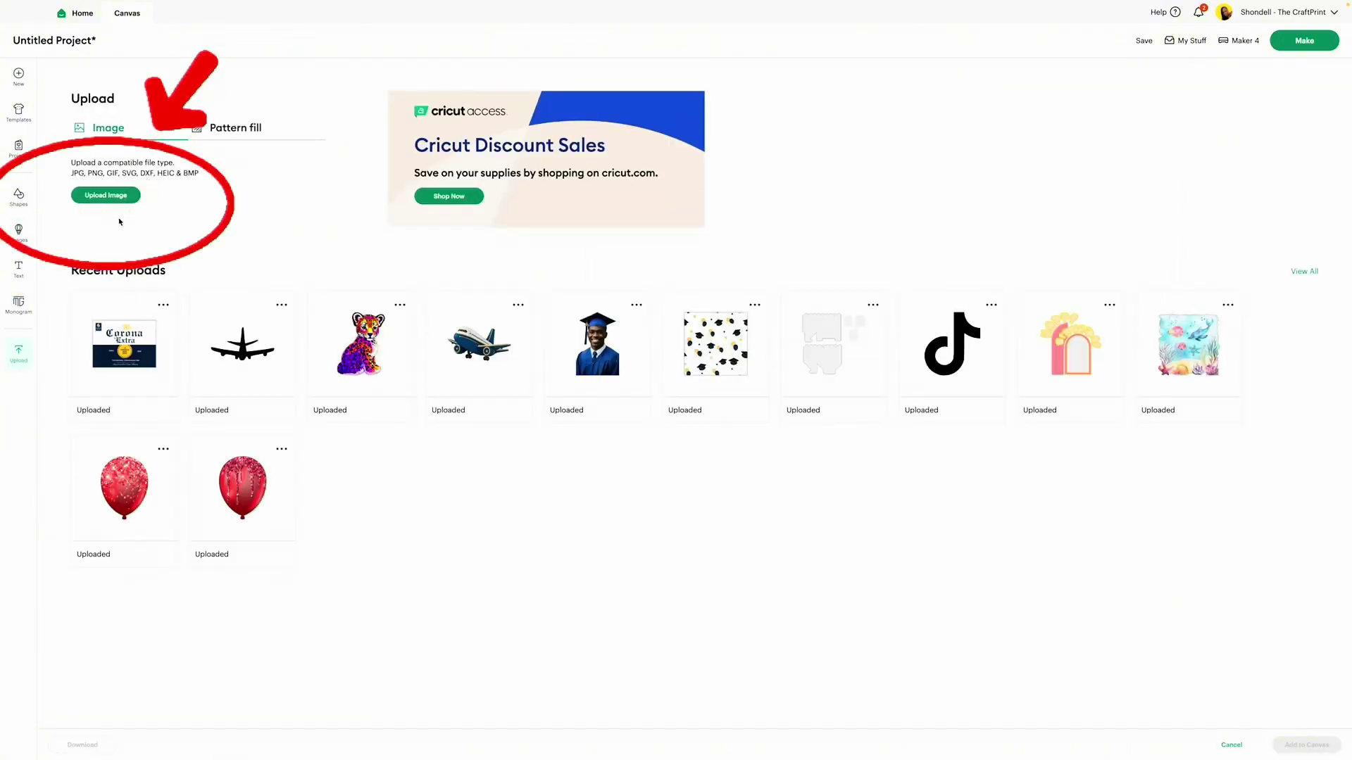
{"action": "left_click", "coordinate": [91, 195]}
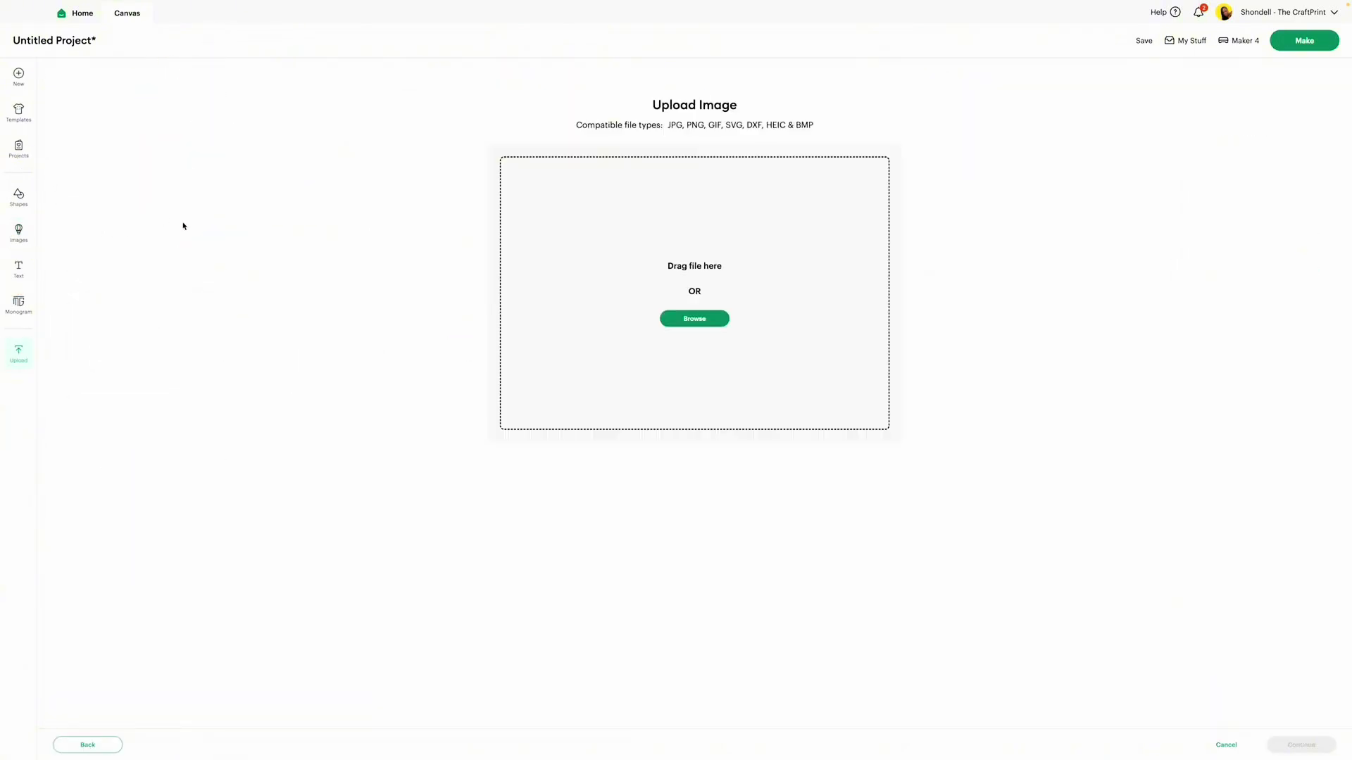
{"action": "left_click", "coordinate": [632, 318]}
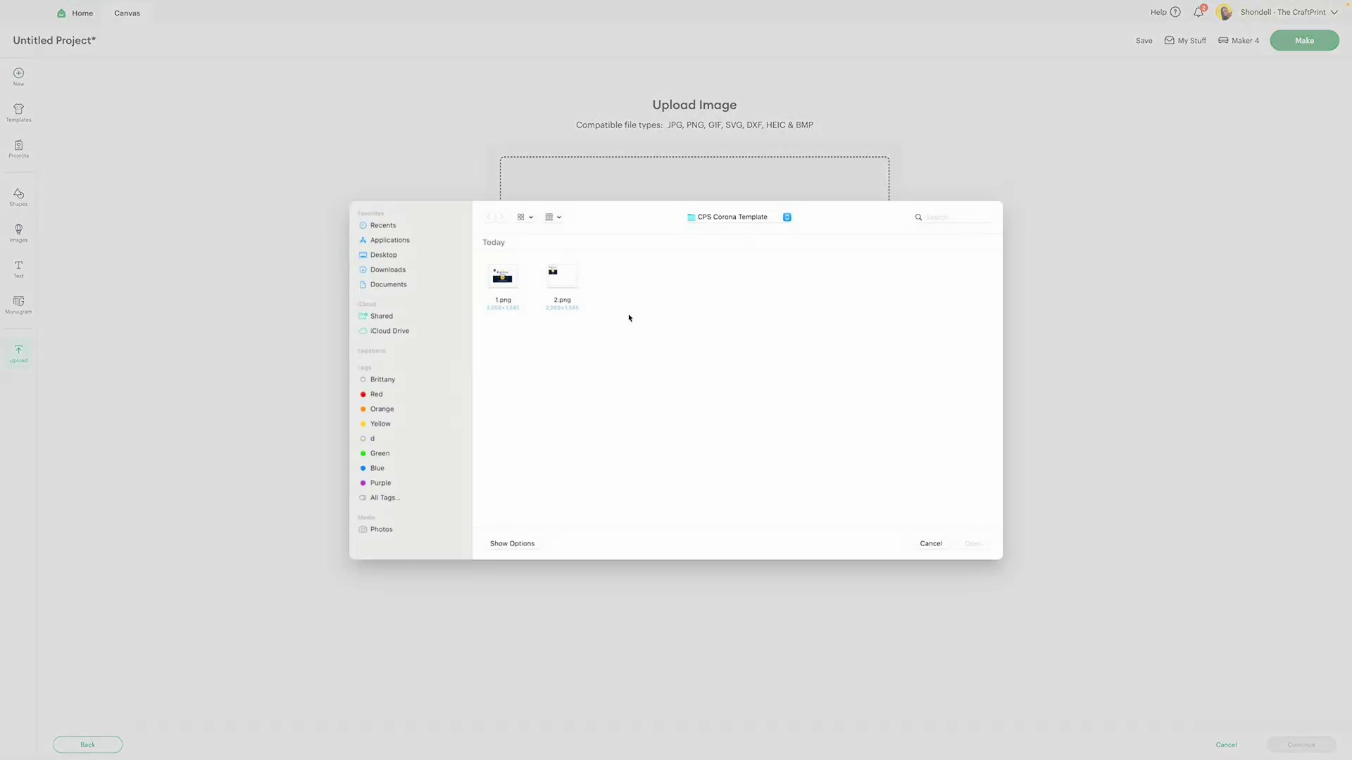
{"action": "left_click", "coordinate": [554, 273]}
{"action": "left_click", "coordinate": [975, 546]}
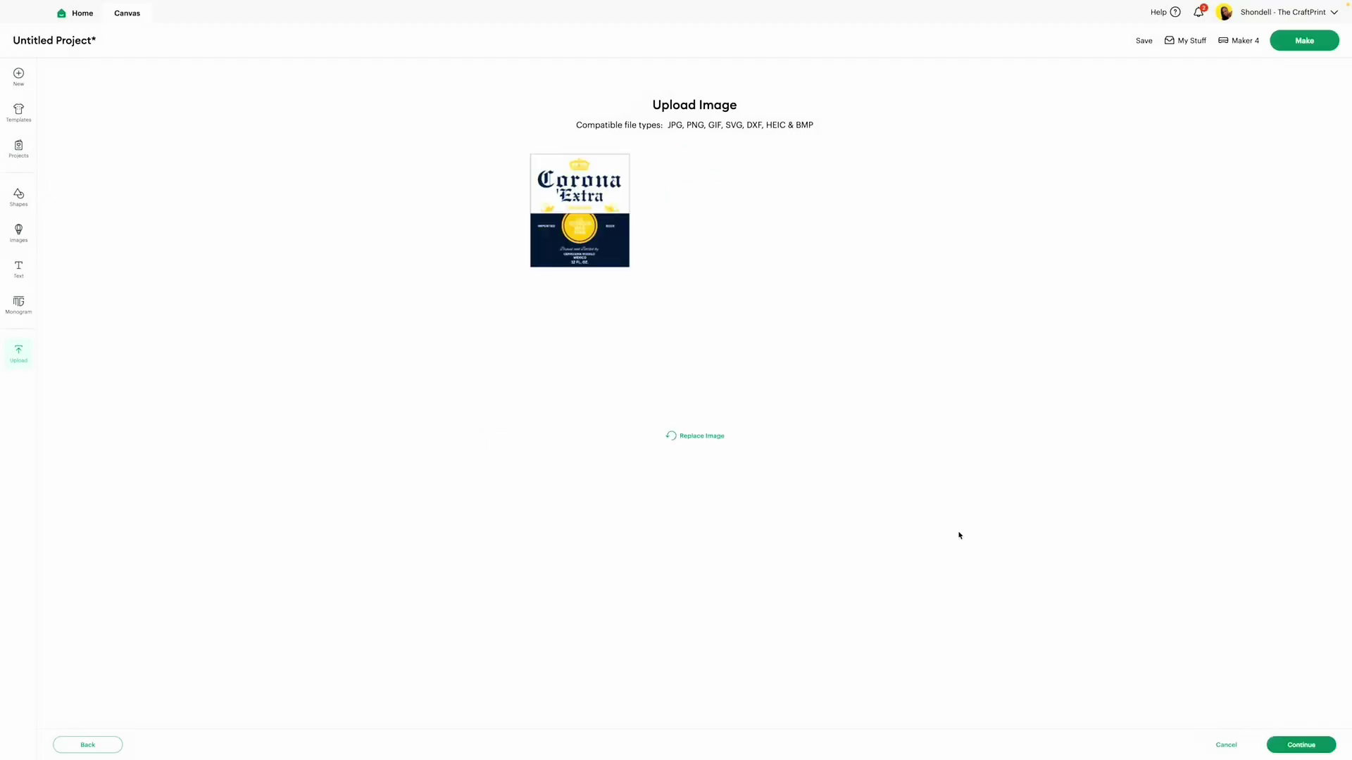
Step: Convert the bottle label to a Flat Graphic and upload it to the canvas with the name 2
{"action": "left_click", "coordinate": [1286, 740]}
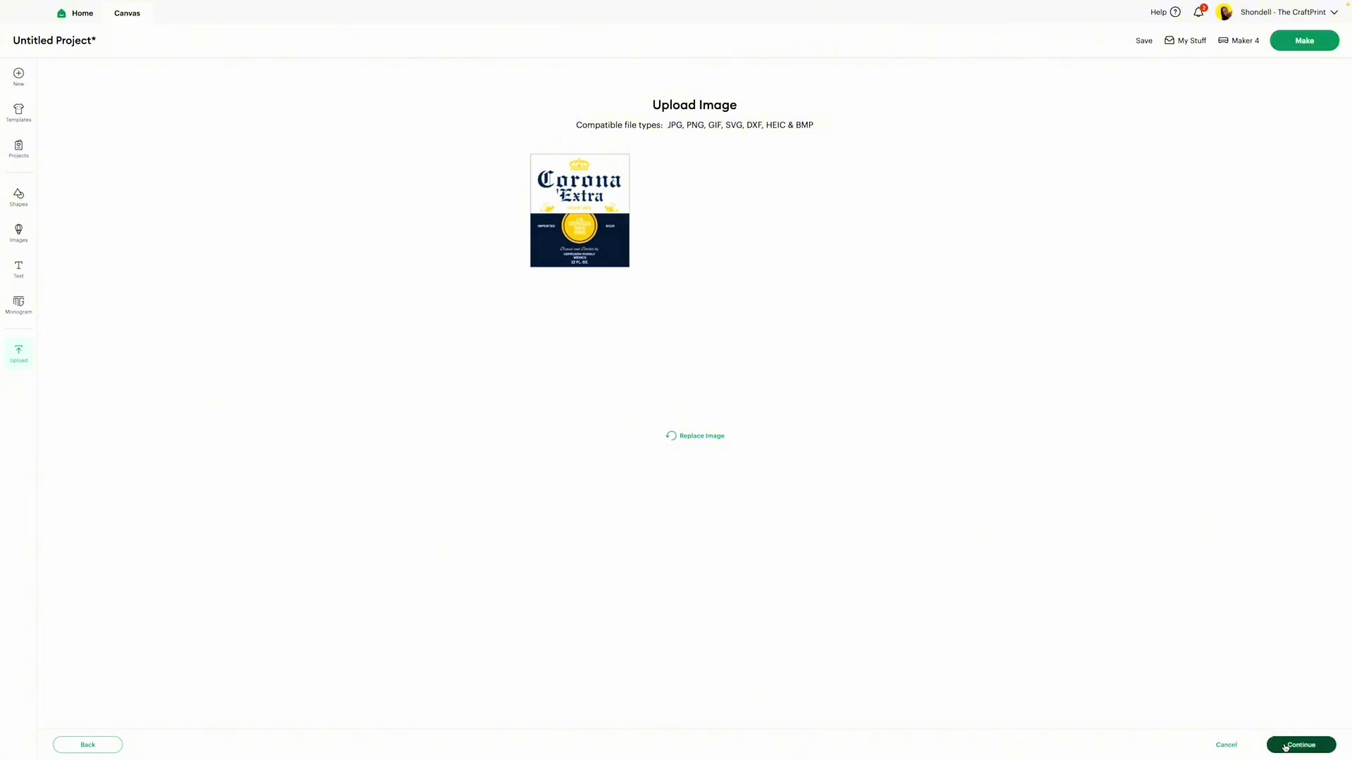
{"action": "left_click", "coordinate": [787, 404]}
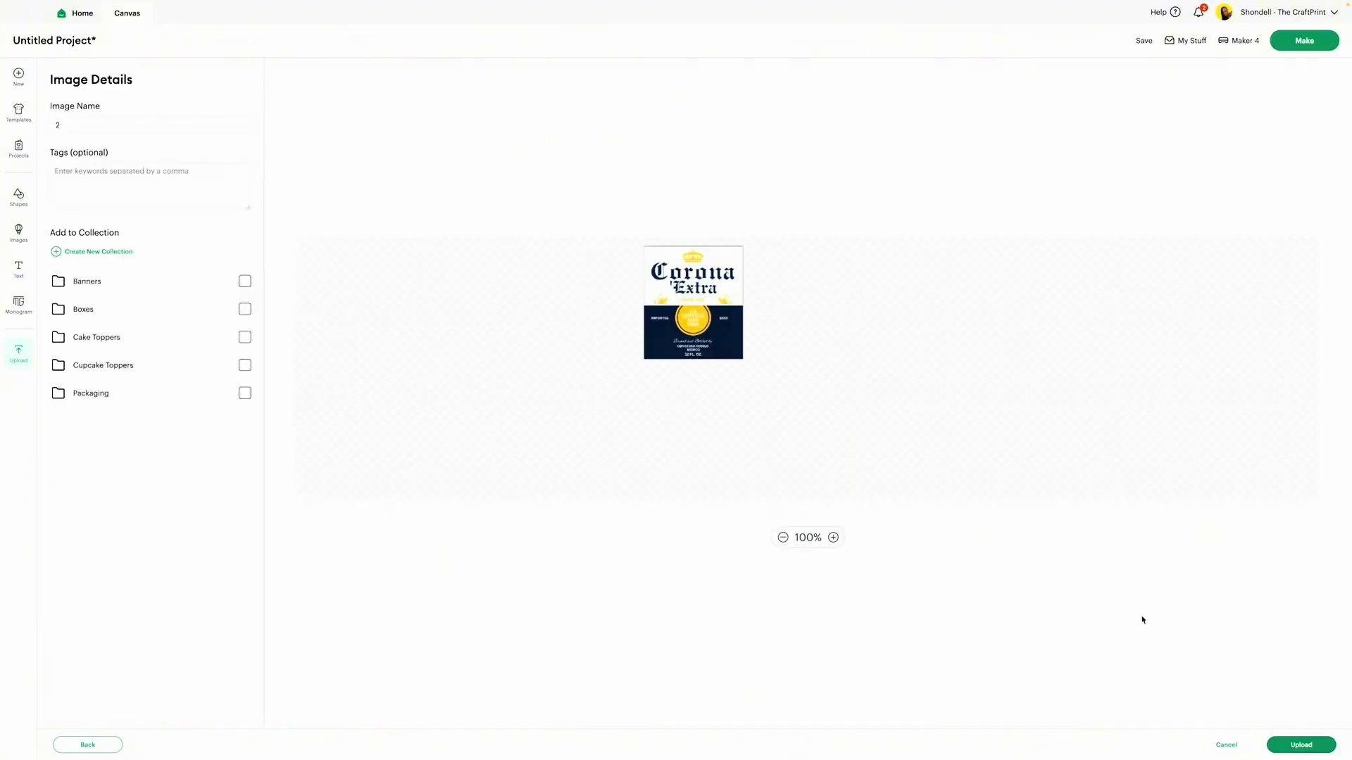
{"action": "left_click", "coordinate": [1300, 745]}
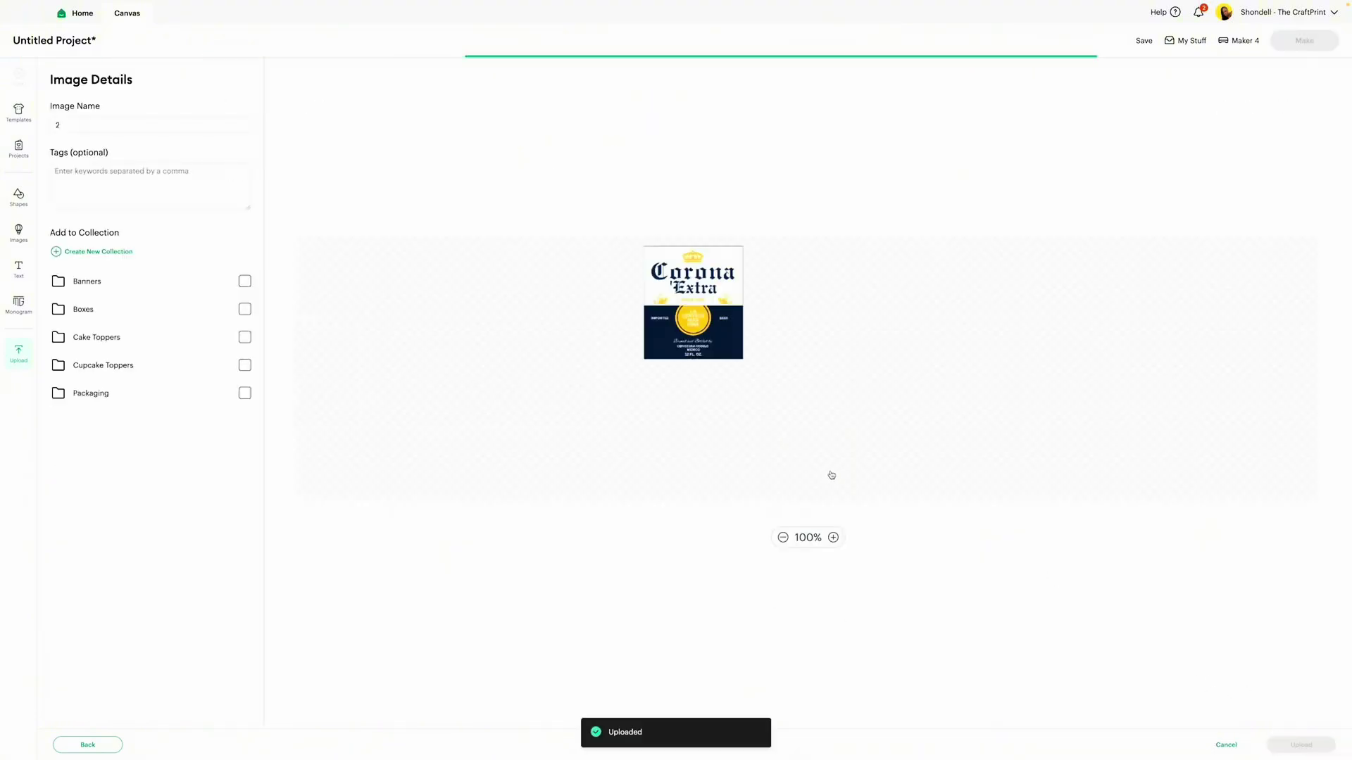
Step: Space the two labels apart on the canvas and, with proportions unlocked, resize the carrier label to 7.5 in wide and 5.5 in high
{"action": "left_click_drag", "start_coordinate": [584, 270], "coordinate": [689, 327]}
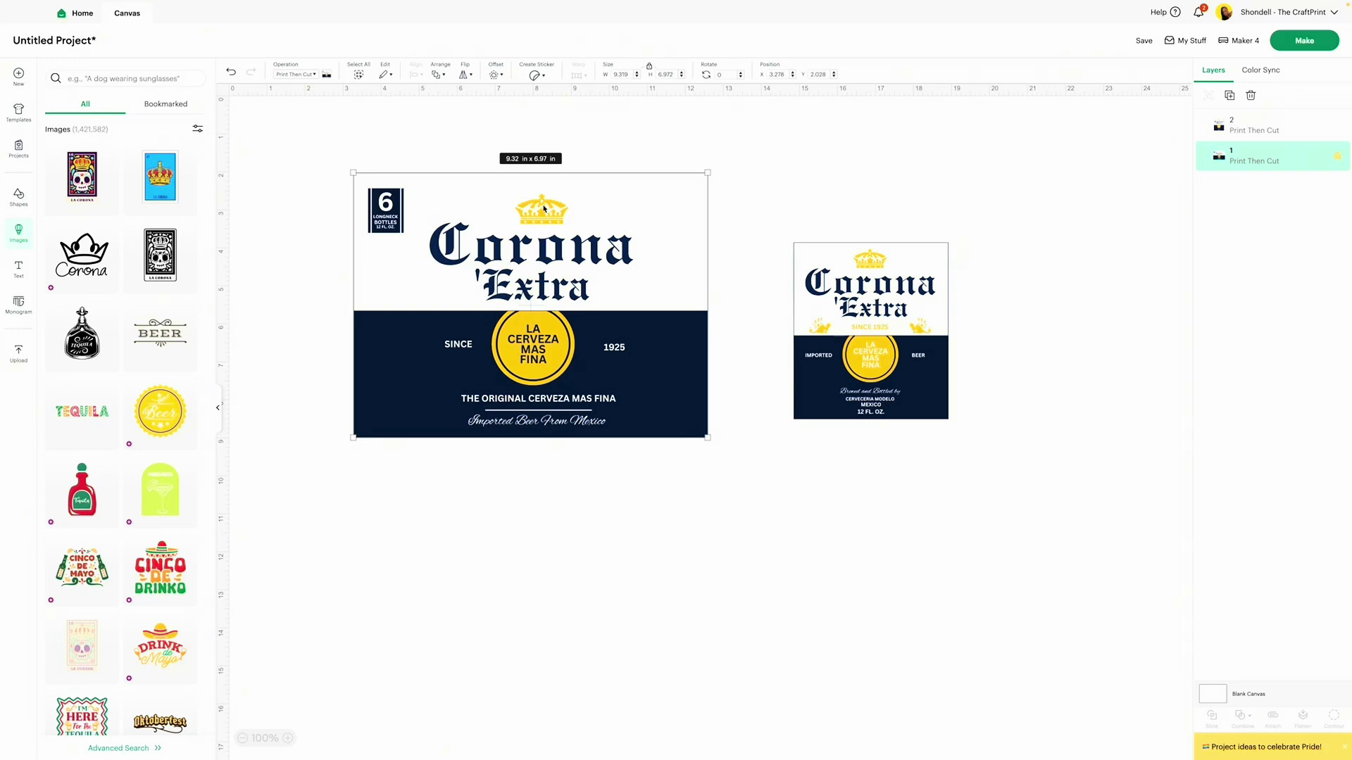
{"action": "left_click_drag", "start_coordinate": [544, 209], "coordinate": [509, 233]}
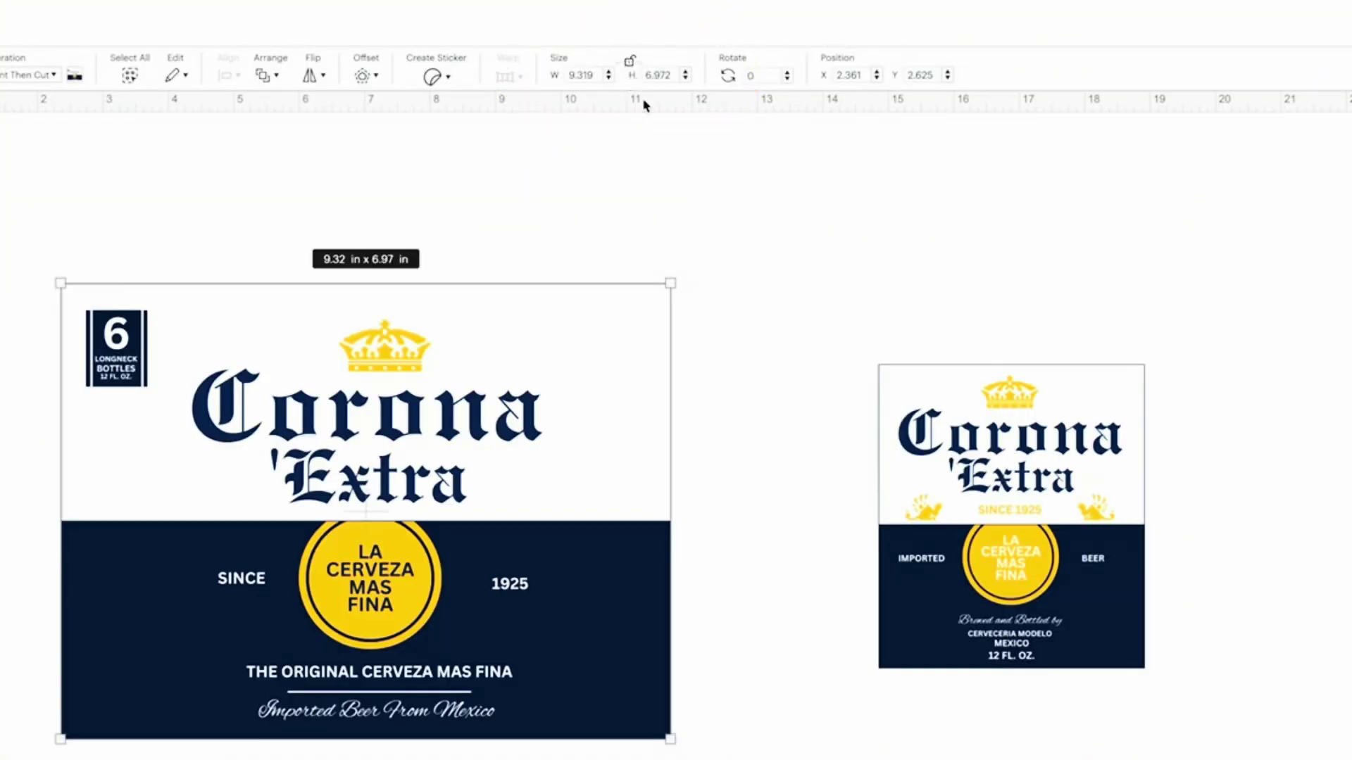
{"action": "double_click", "coordinate": [585, 73]}
{"action": "type", "text": "7.5"}
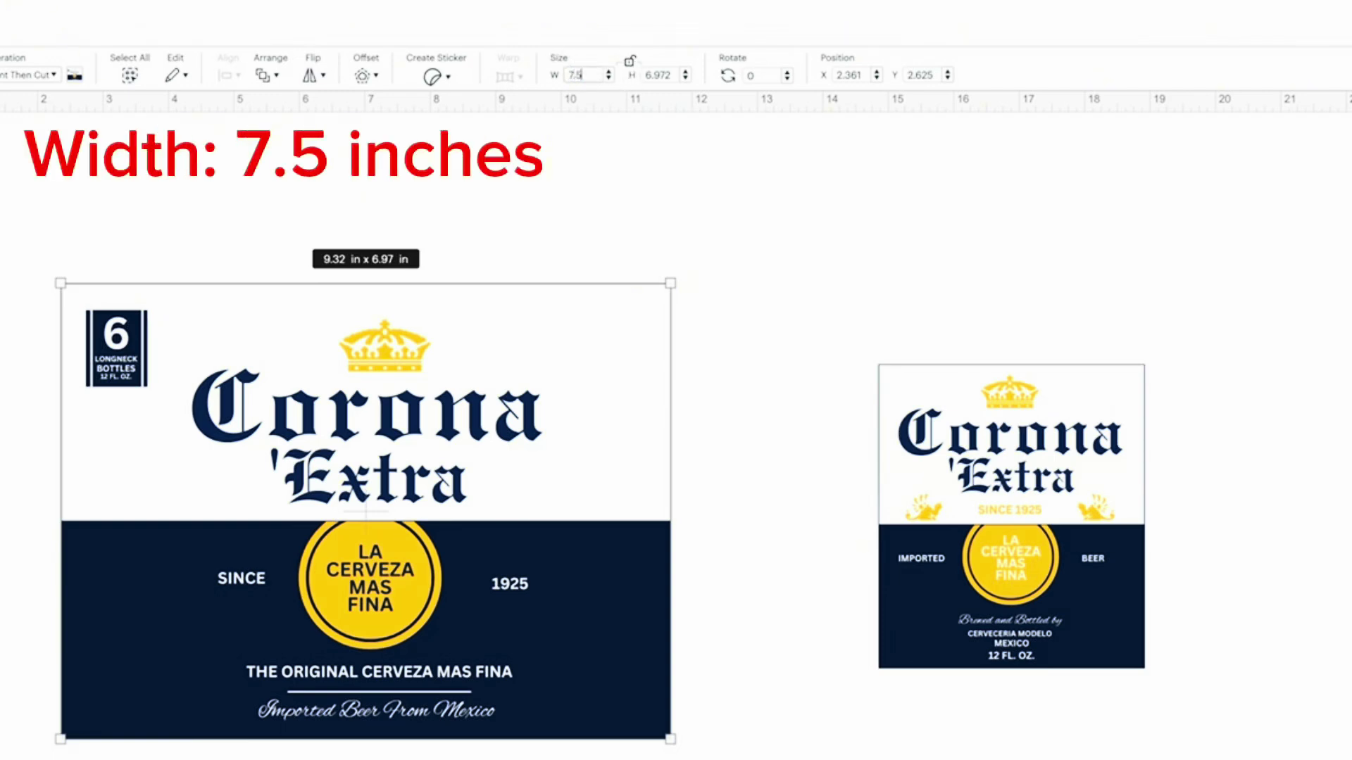
{"action": "key", "text": "Return"}
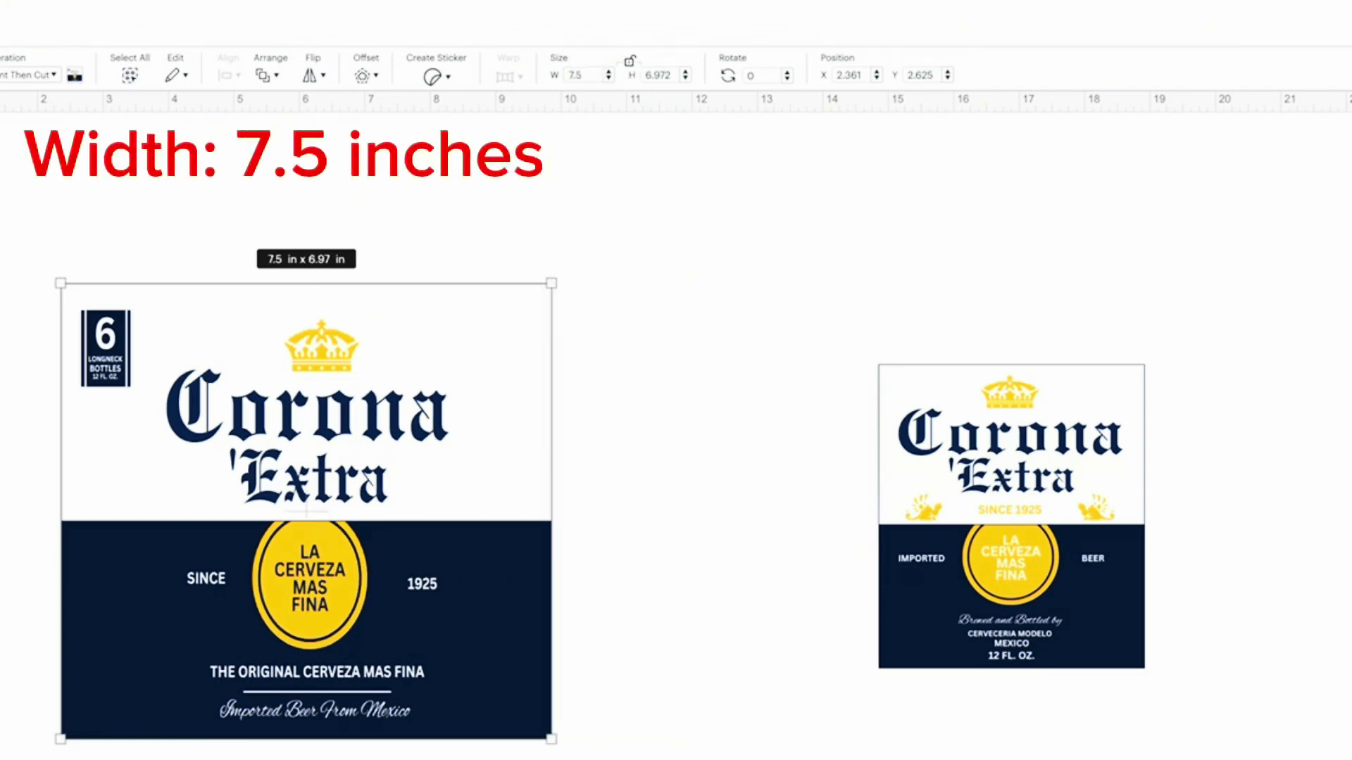
{"action": "left_click", "coordinate": [666, 75]}
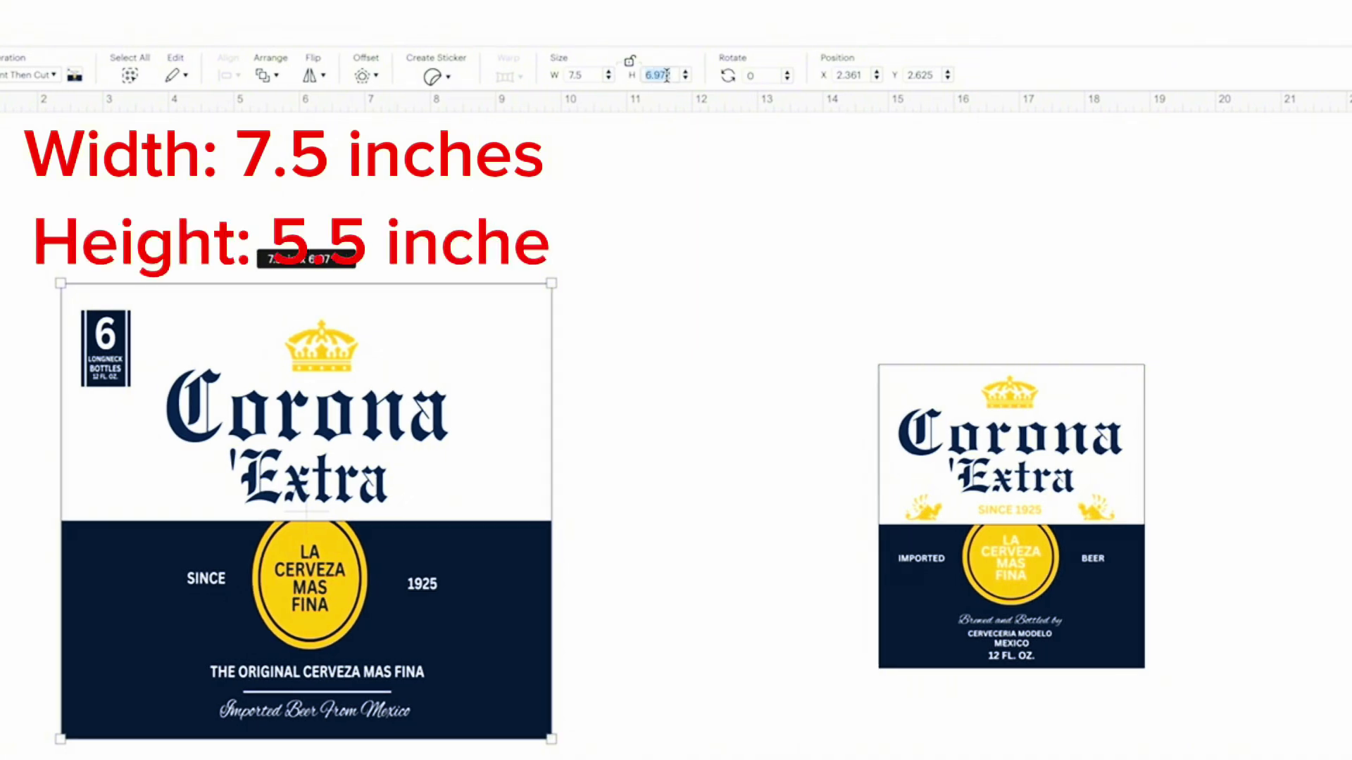
{"action": "type", "text": "5.5"}
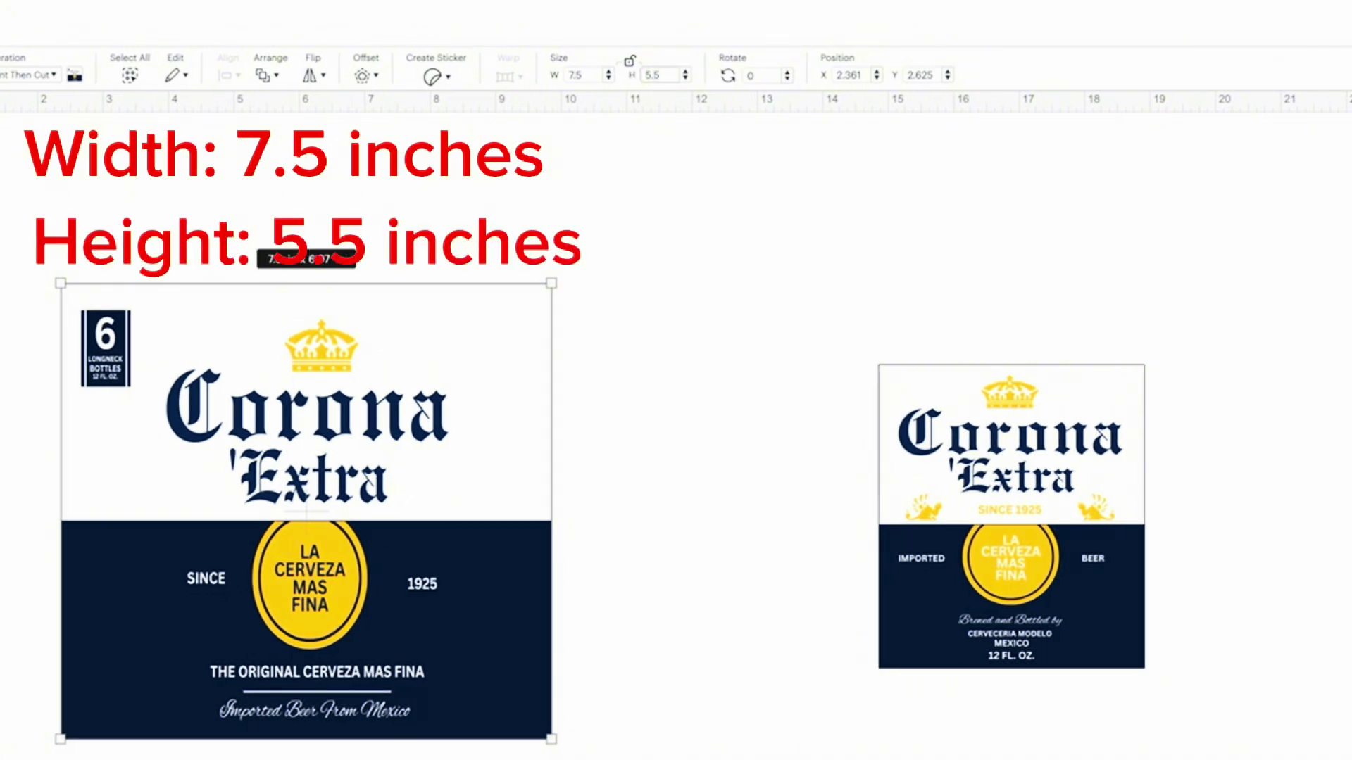
{"action": "key", "text": "Return"}
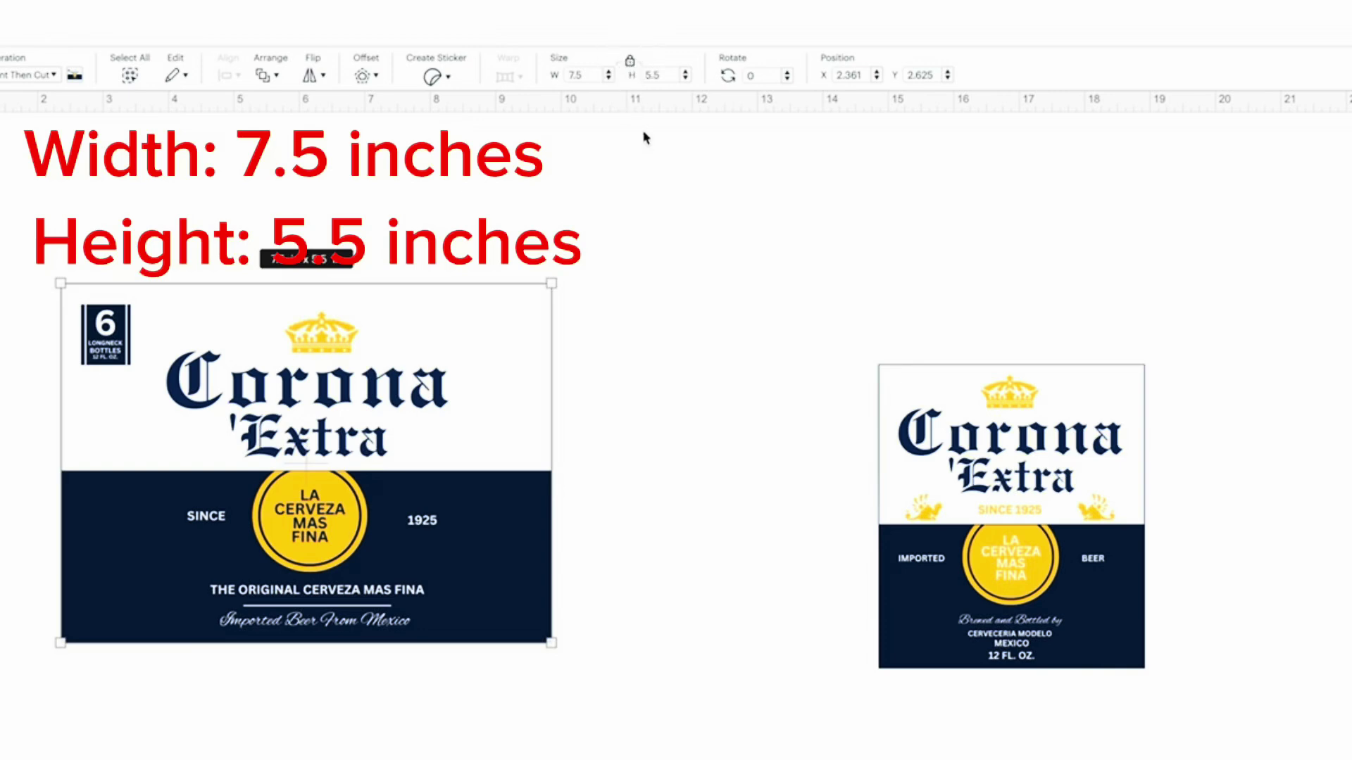
Step: Unlock the bottle label's proportions and set its size to 3.25 in wide and 3.75 in high
{"action": "left_click", "coordinate": [1044, 461]}
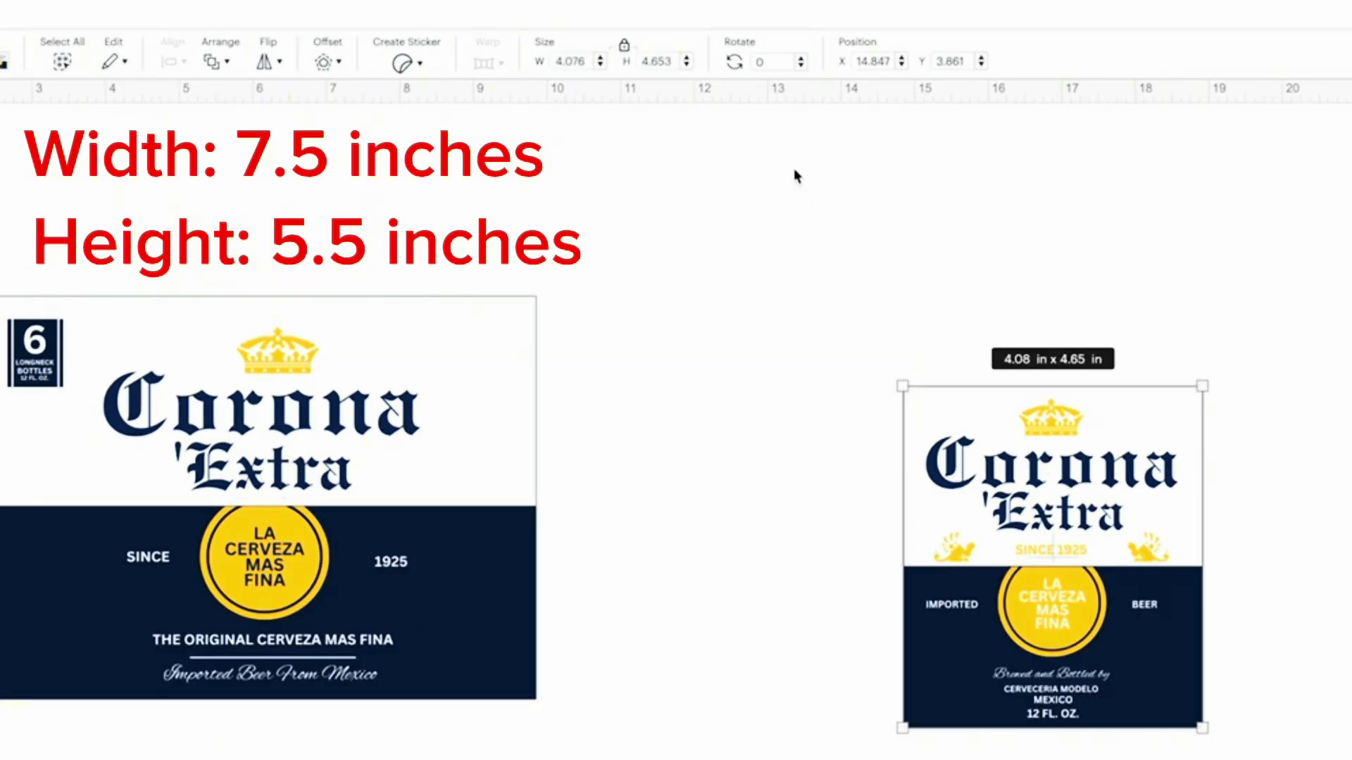
{"action": "left_click", "coordinate": [625, 48]}
{"action": "left_click", "coordinate": [569, 61]}
{"action": "type", "text": "3"}
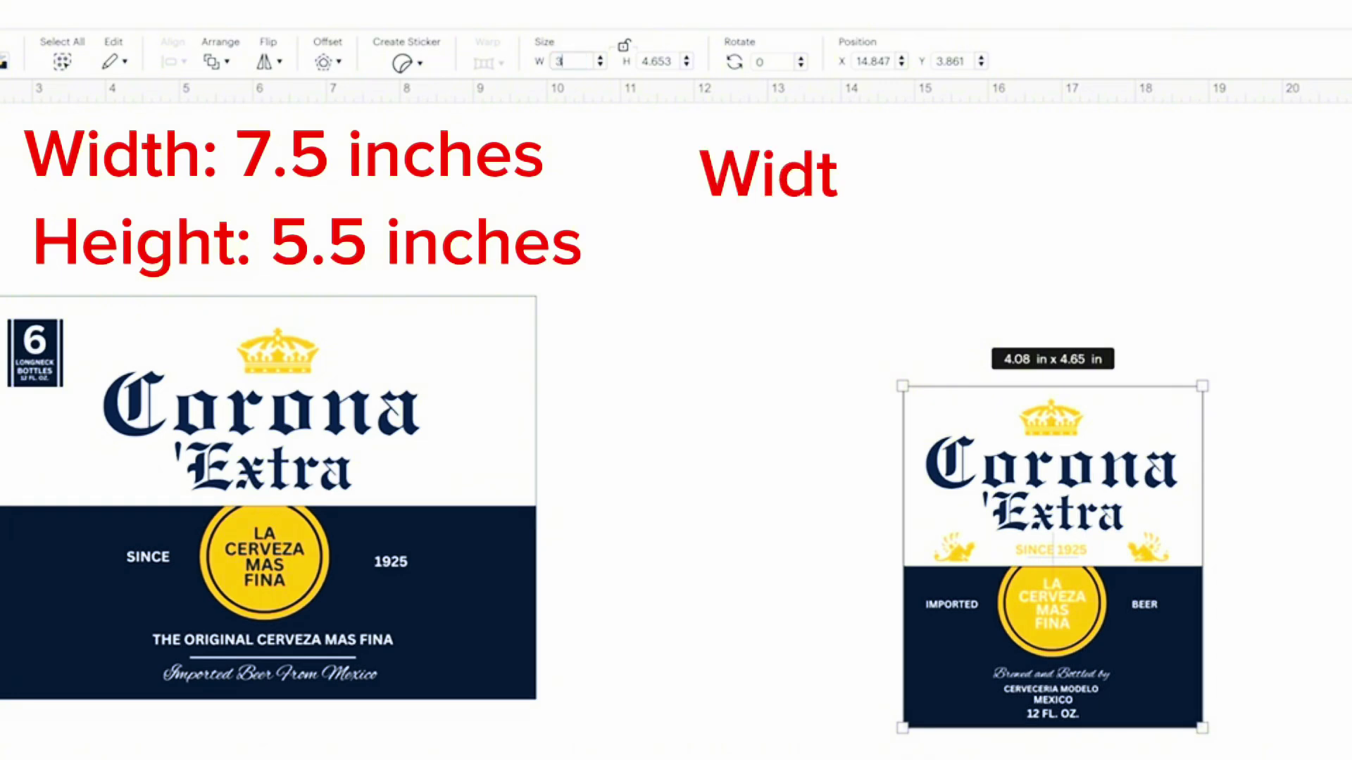
{"action": "type", "text": ".25"}
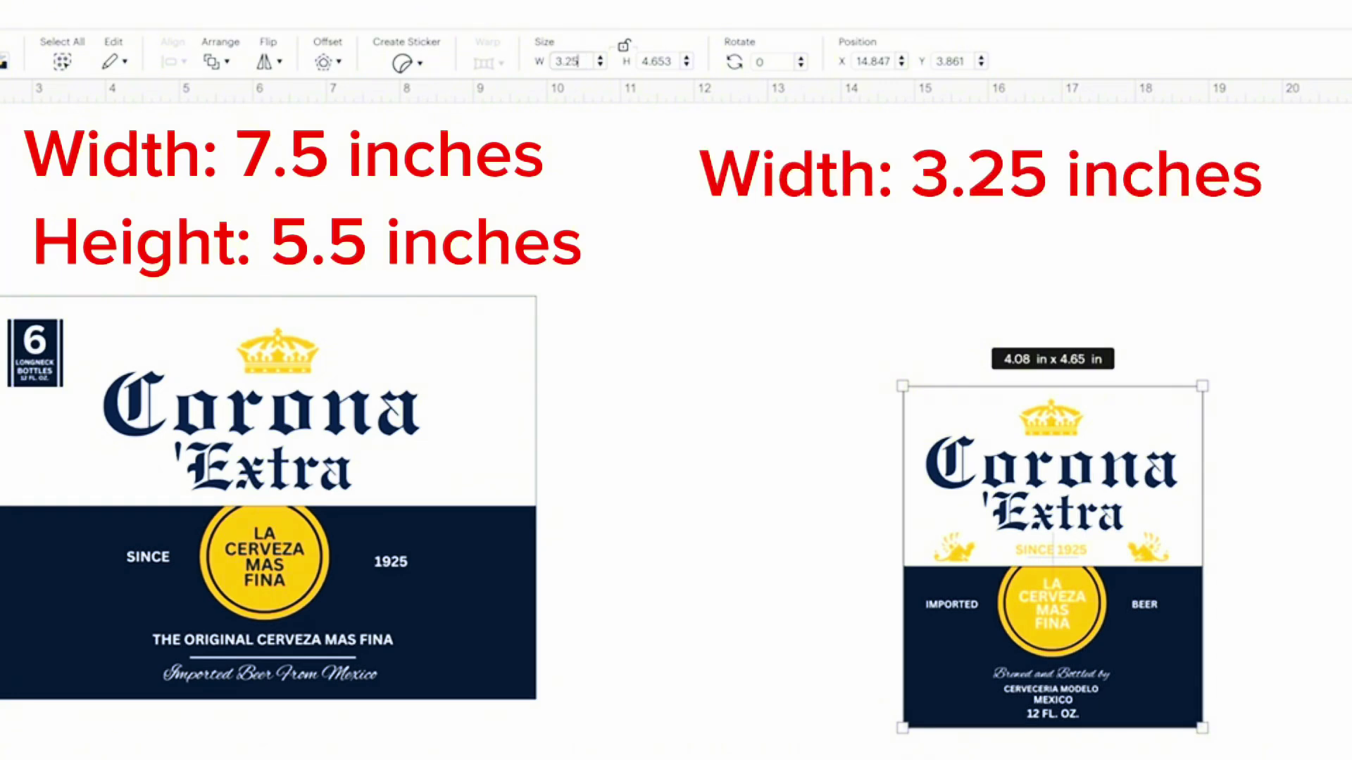
{"action": "key", "text": "Return"}
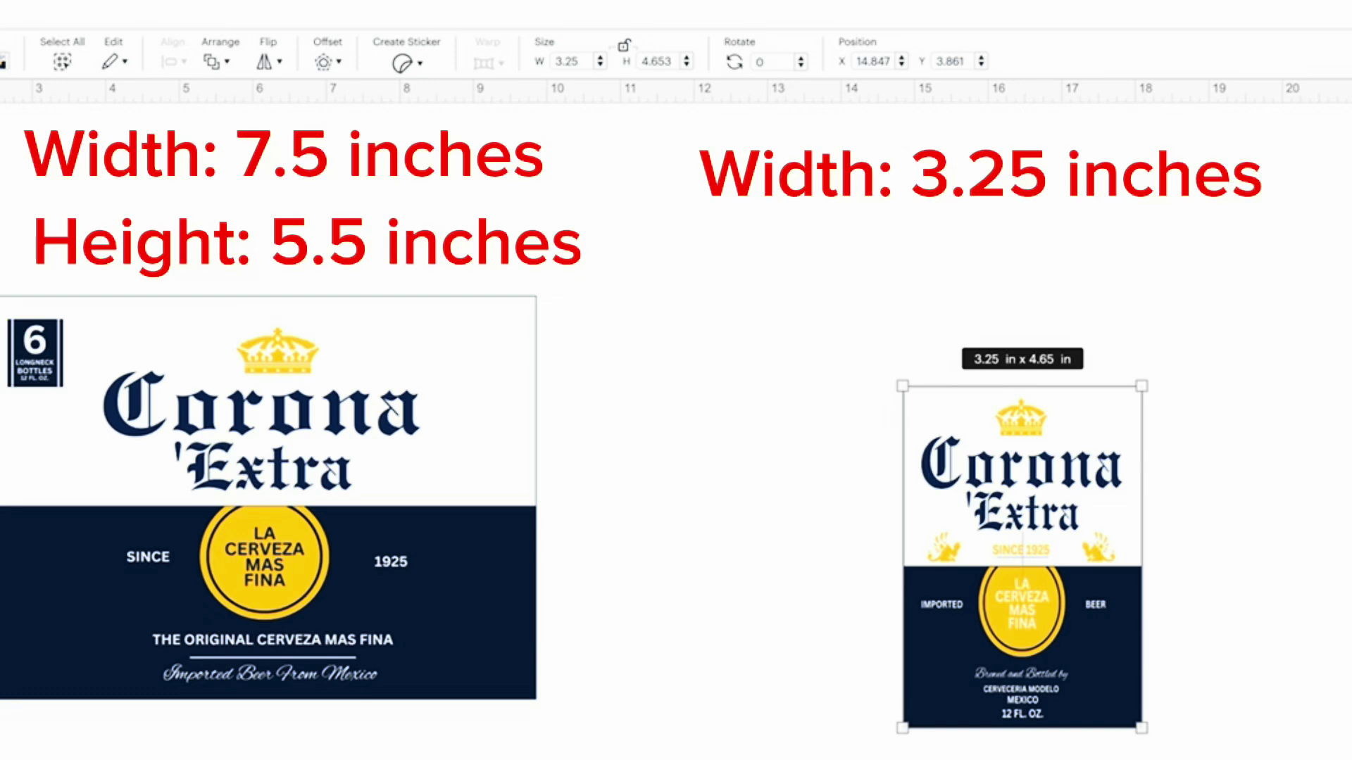
{"action": "left_click", "coordinate": [654, 61]}
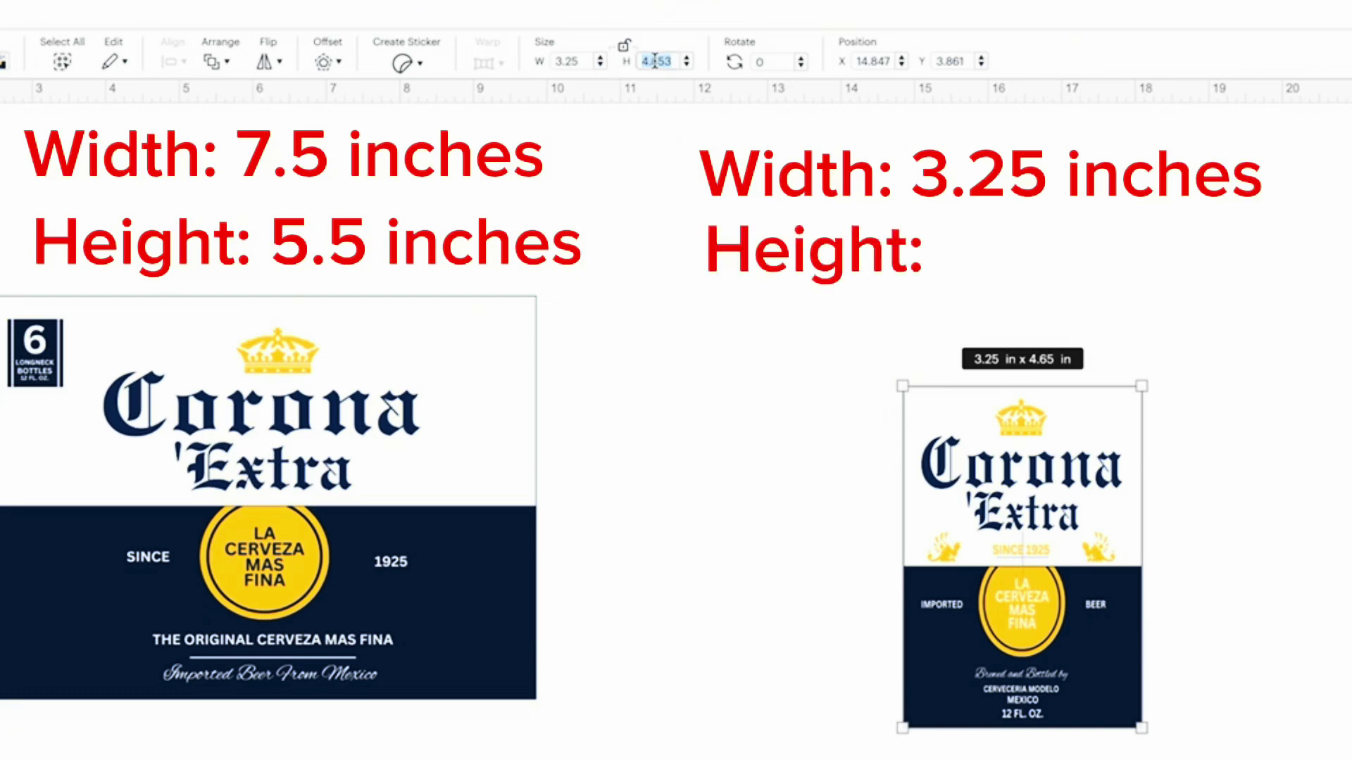
{"action": "type", "text": "3.75"}
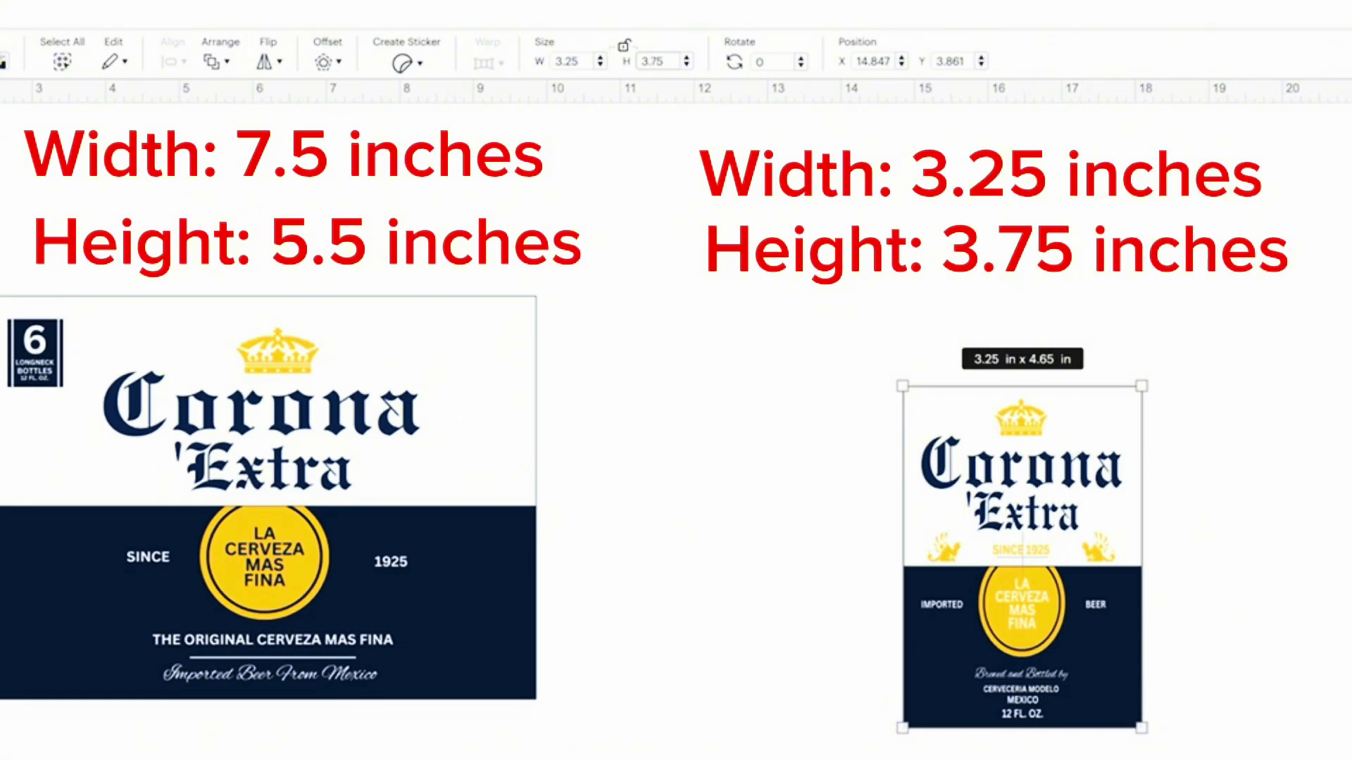
{"action": "key", "text": "Return"}
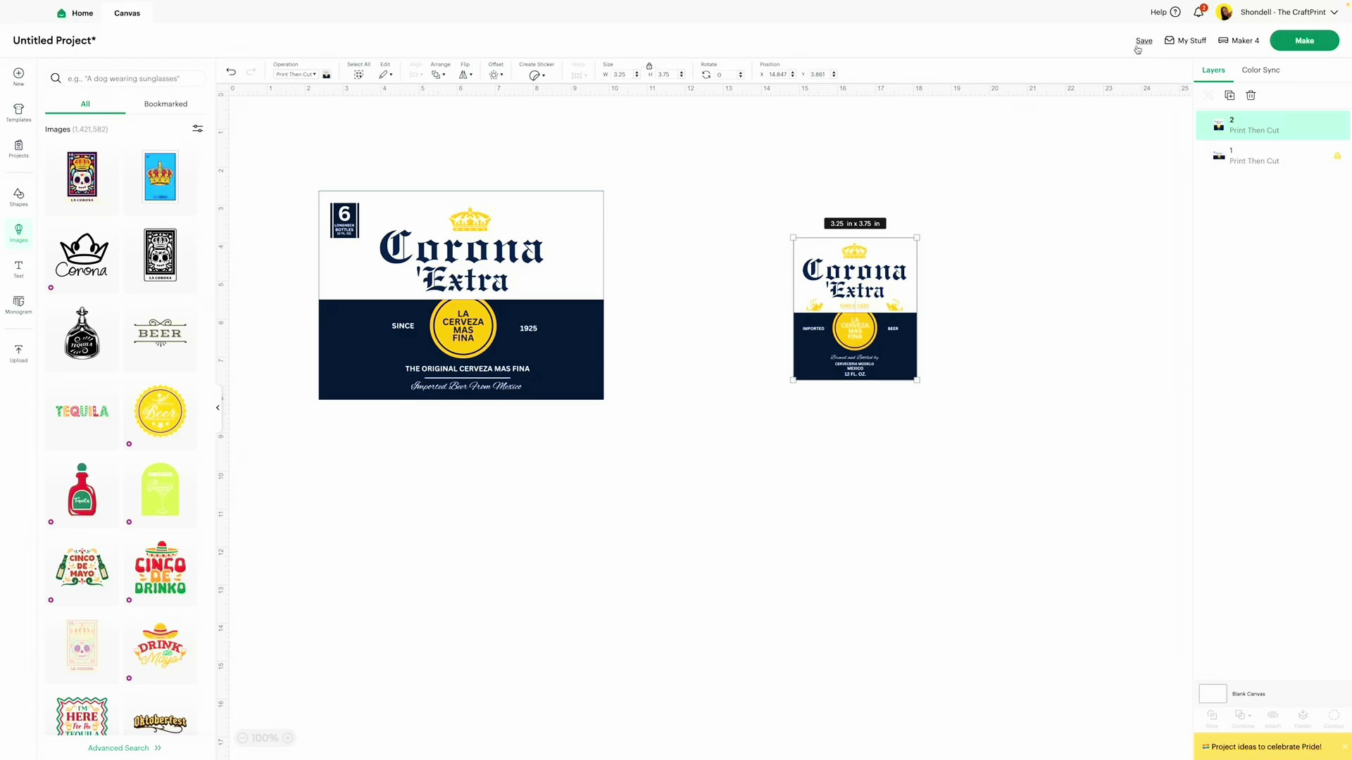
Step: Save the project with the title corona
{"action": "left_click", "coordinate": [1143, 42]}
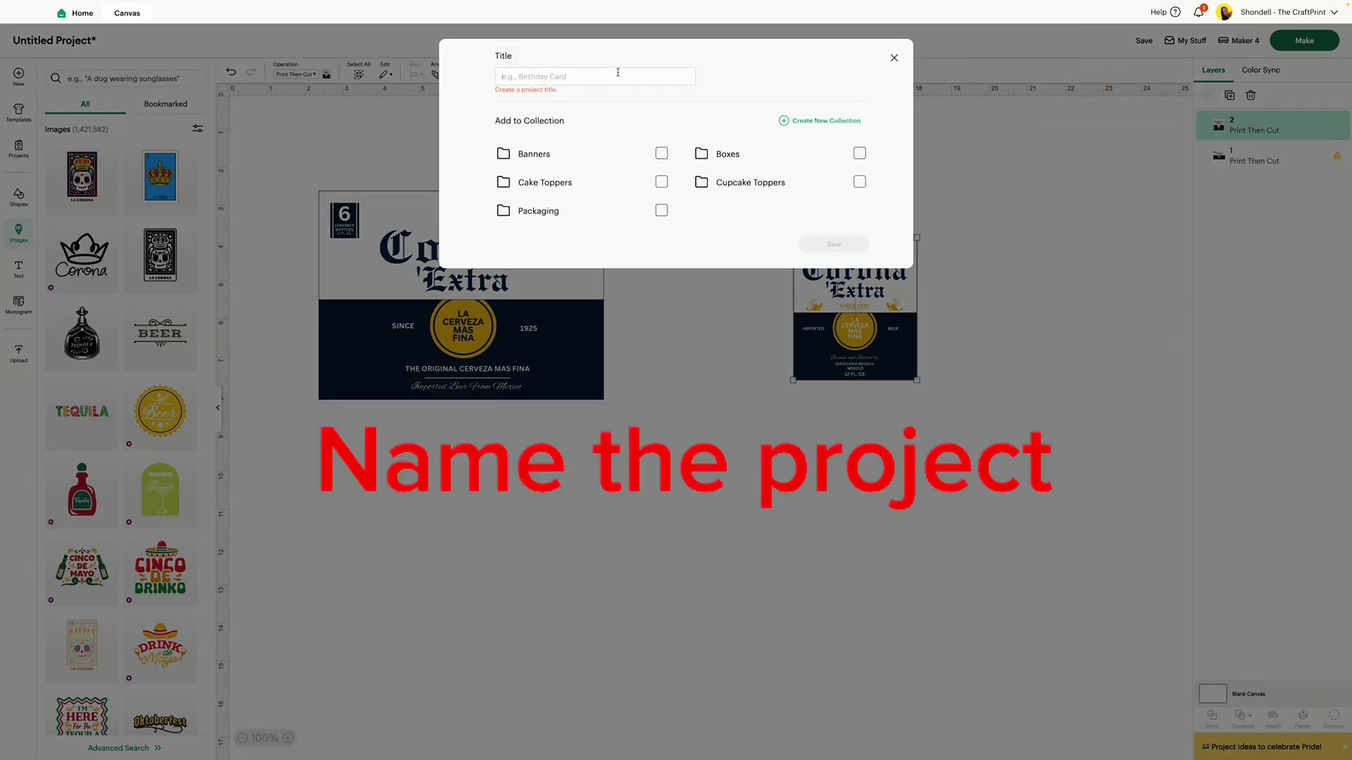
{"action": "type", "text": "corona"}
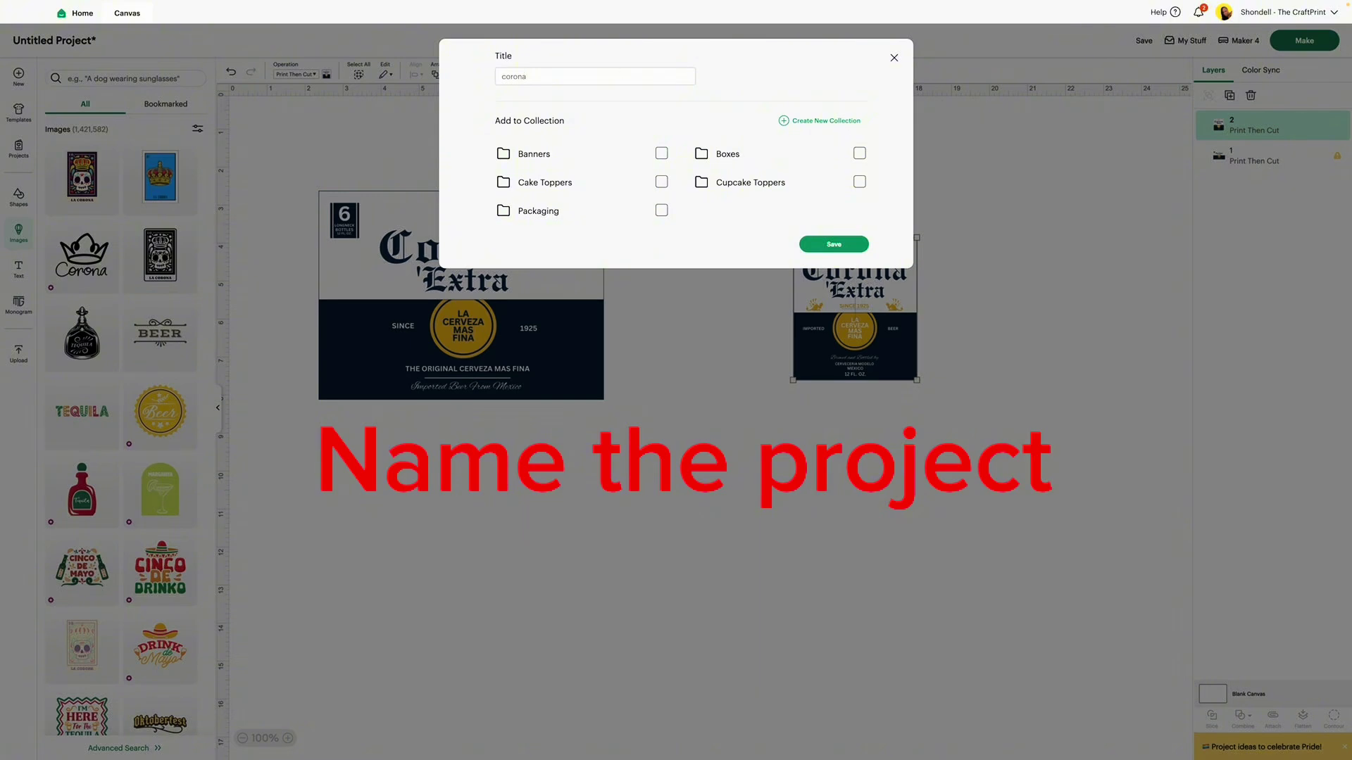
{"action": "left_click", "coordinate": [817, 242]}
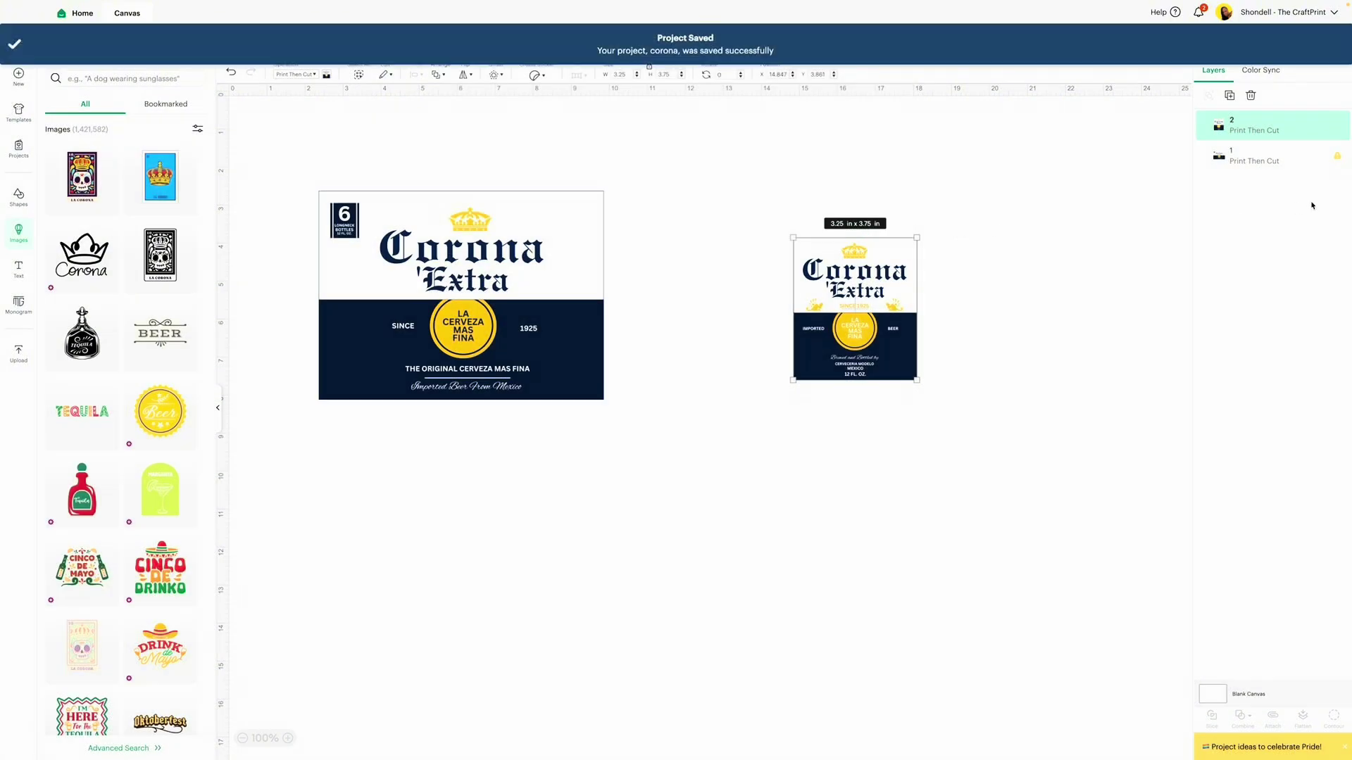
Step: Start making the project with the material size 8.5 in x 11 in (Letter) and mark the first mat as already printed
{"action": "left_click", "coordinate": [1253, 156]}
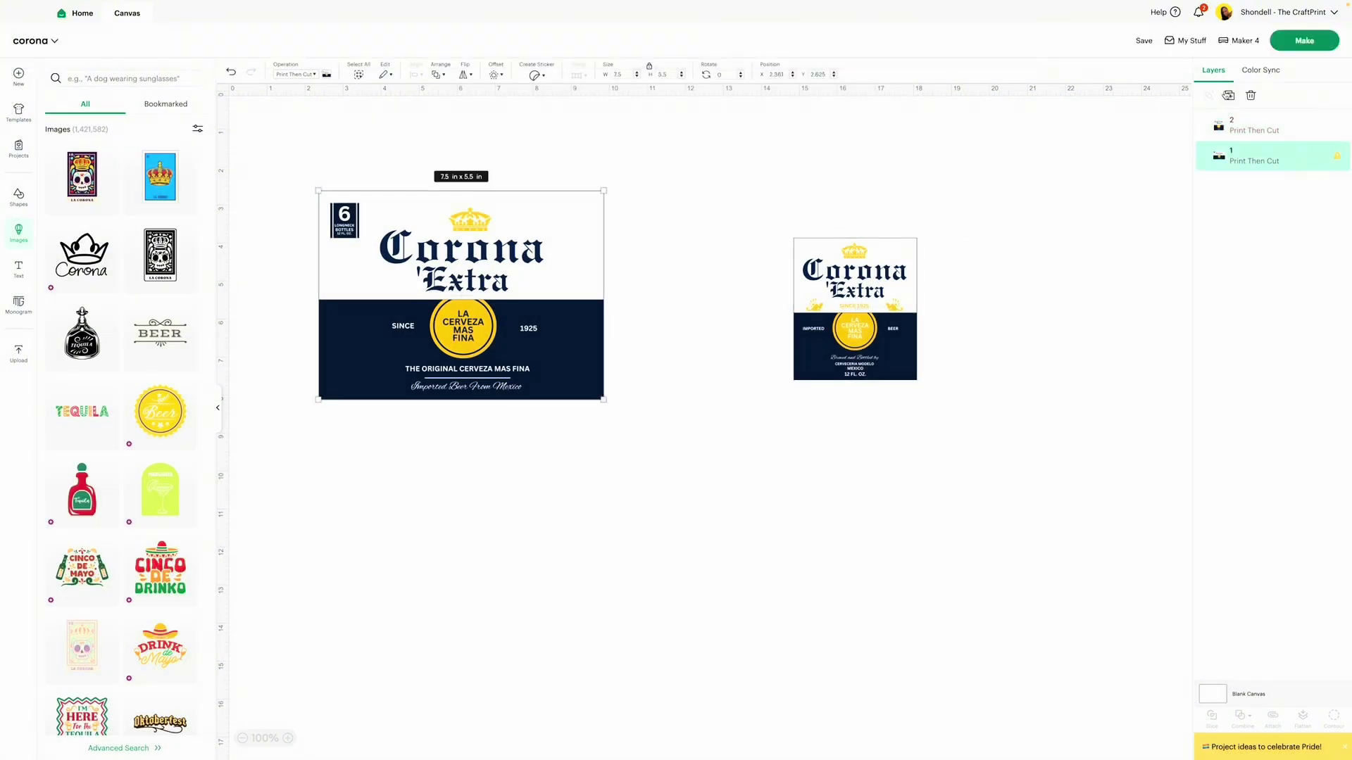
{"action": "left_click", "coordinate": [1289, 45]}
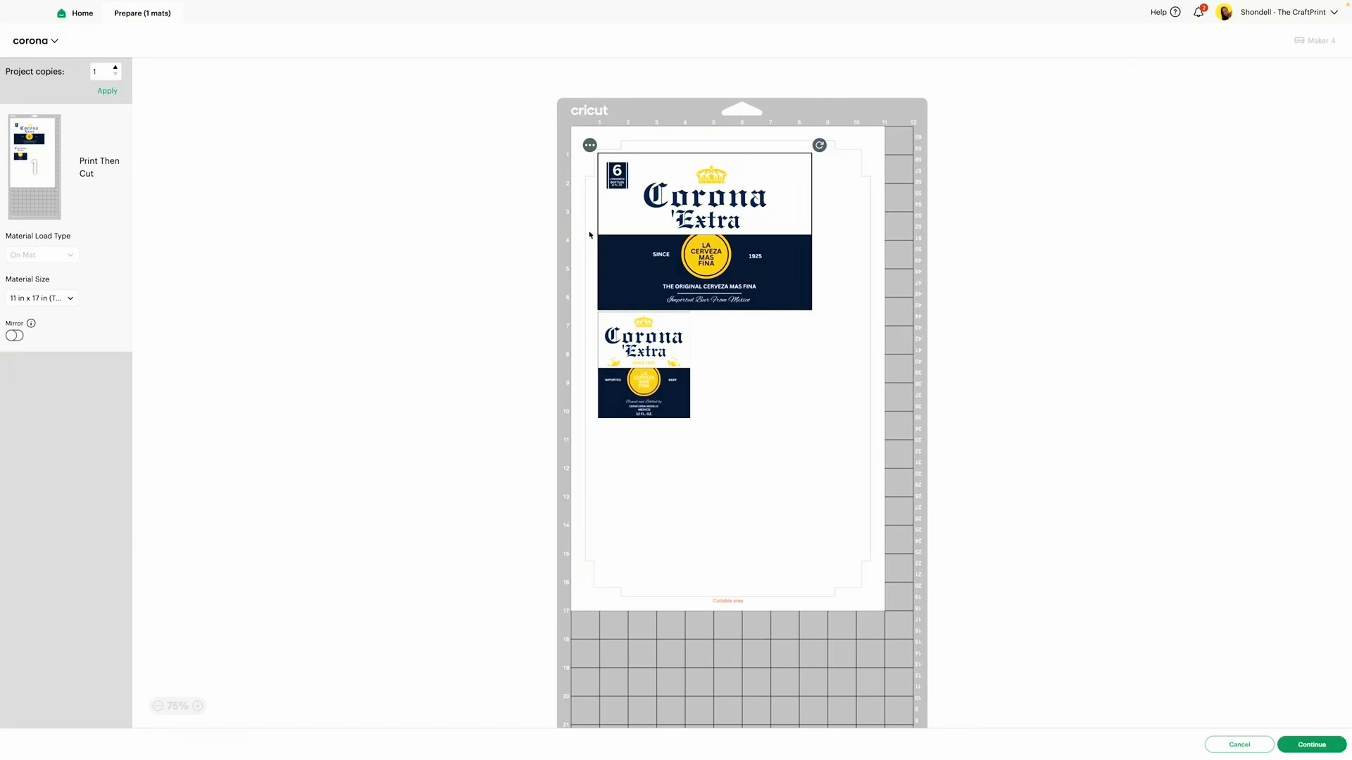
{"action": "left_click", "coordinate": [71, 300]}
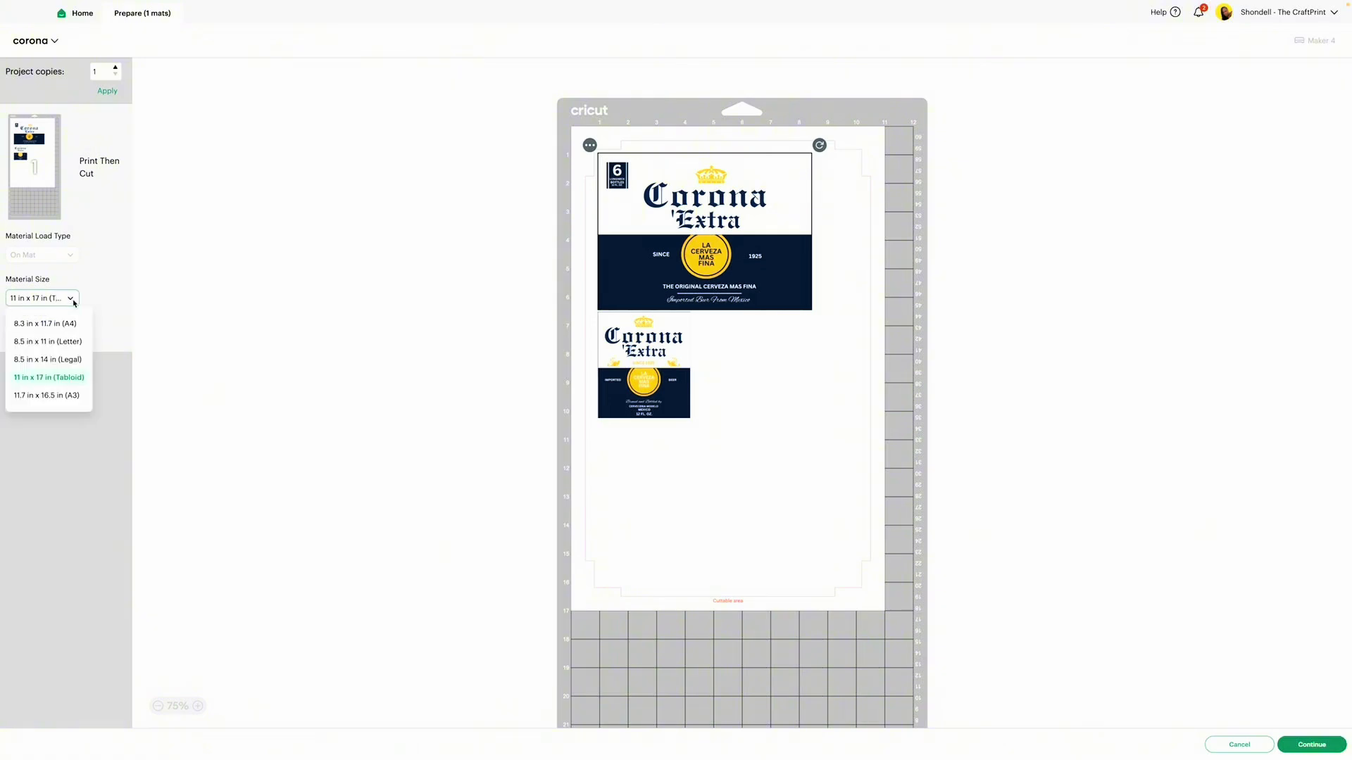
{"action": "left_click", "coordinate": [66, 340]}
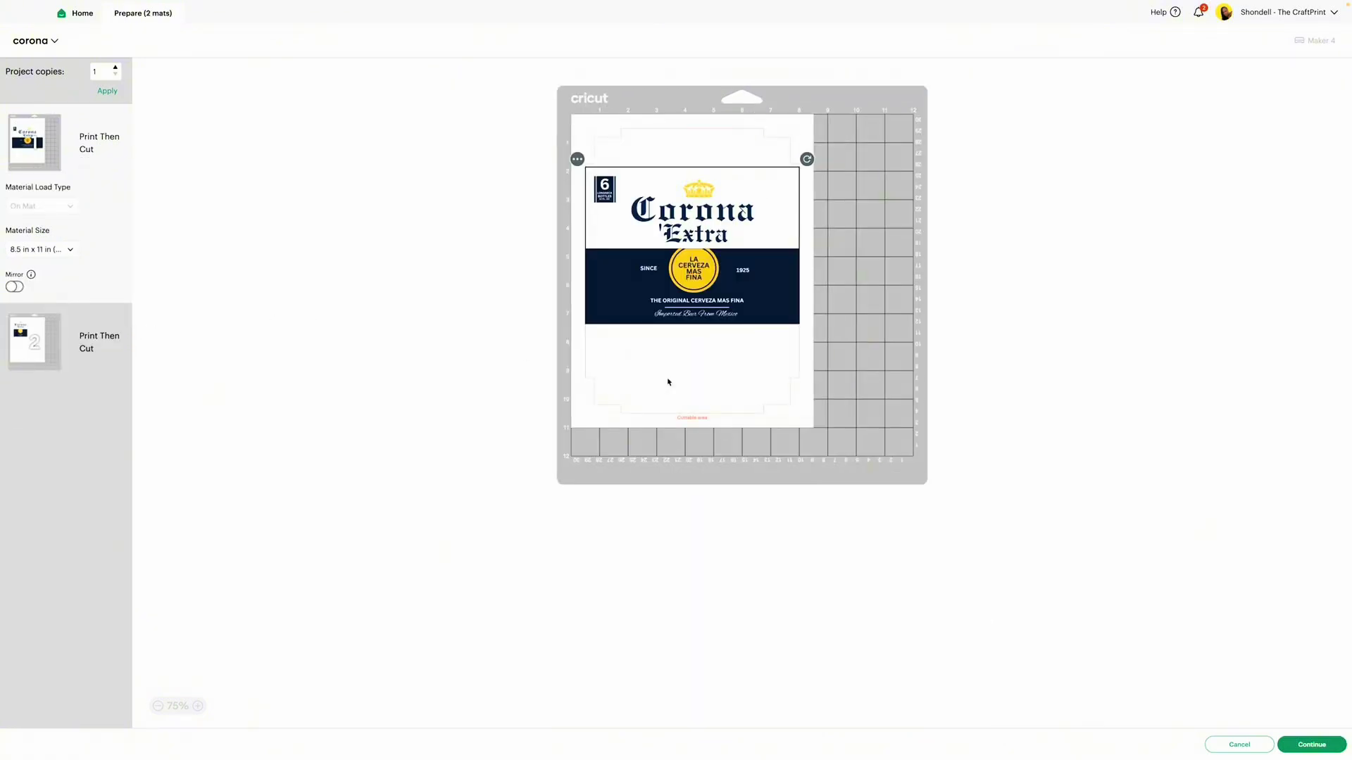
{"action": "left_click", "coordinate": [1289, 740]}
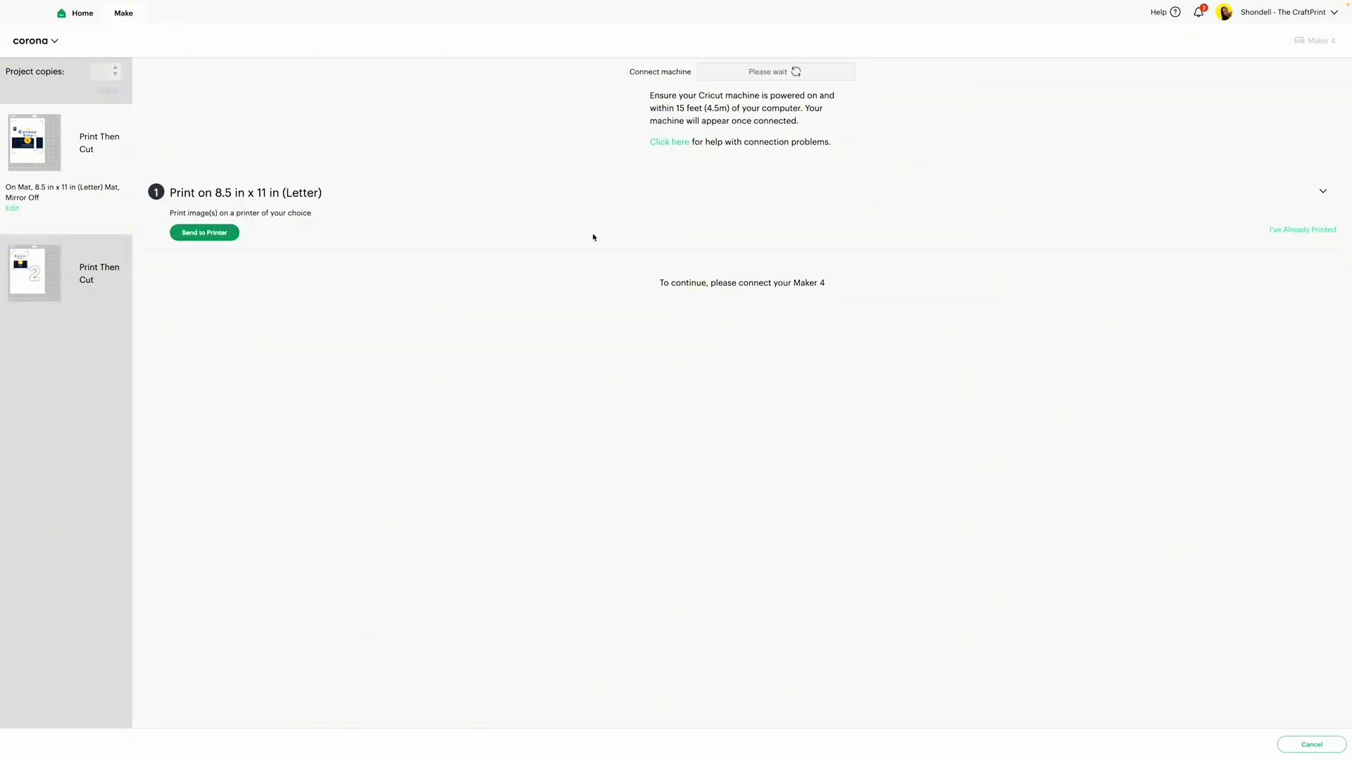
{"action": "left_click", "coordinate": [1287, 232]}
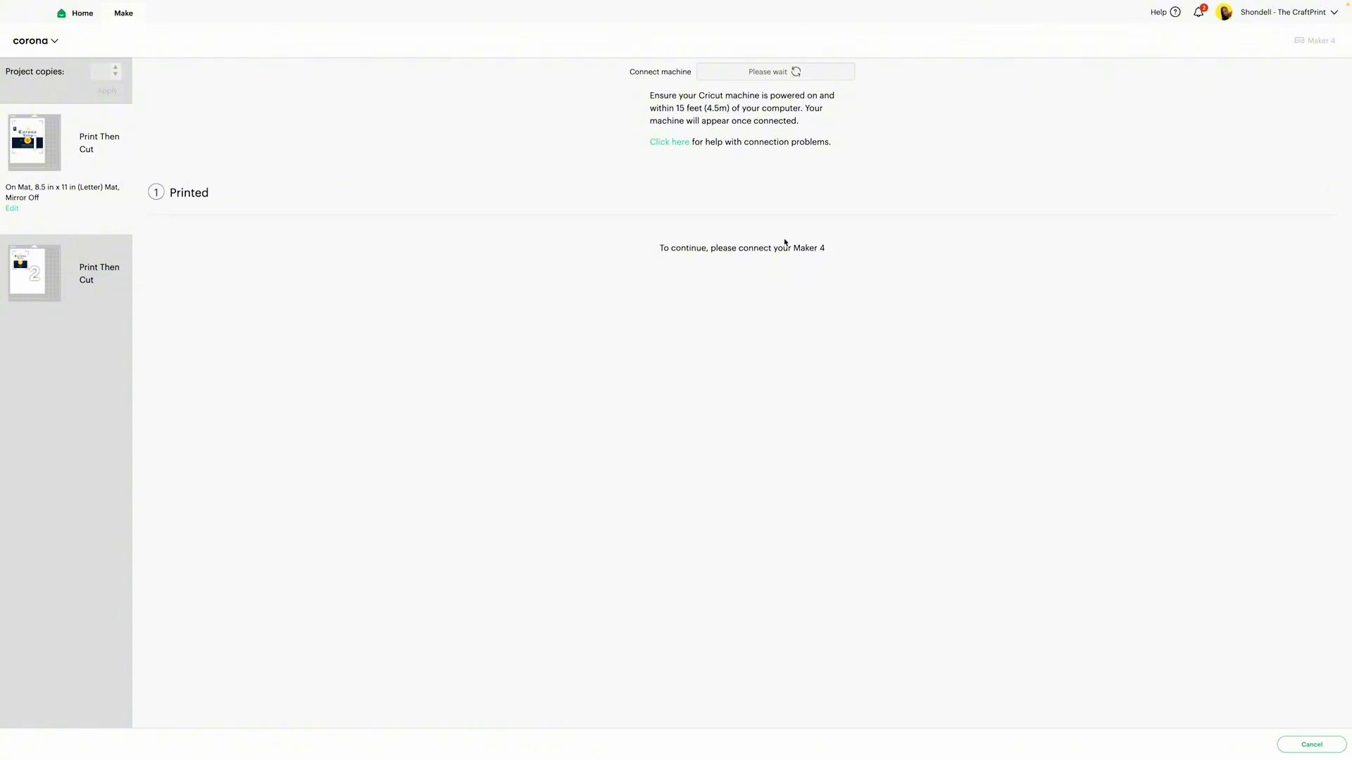